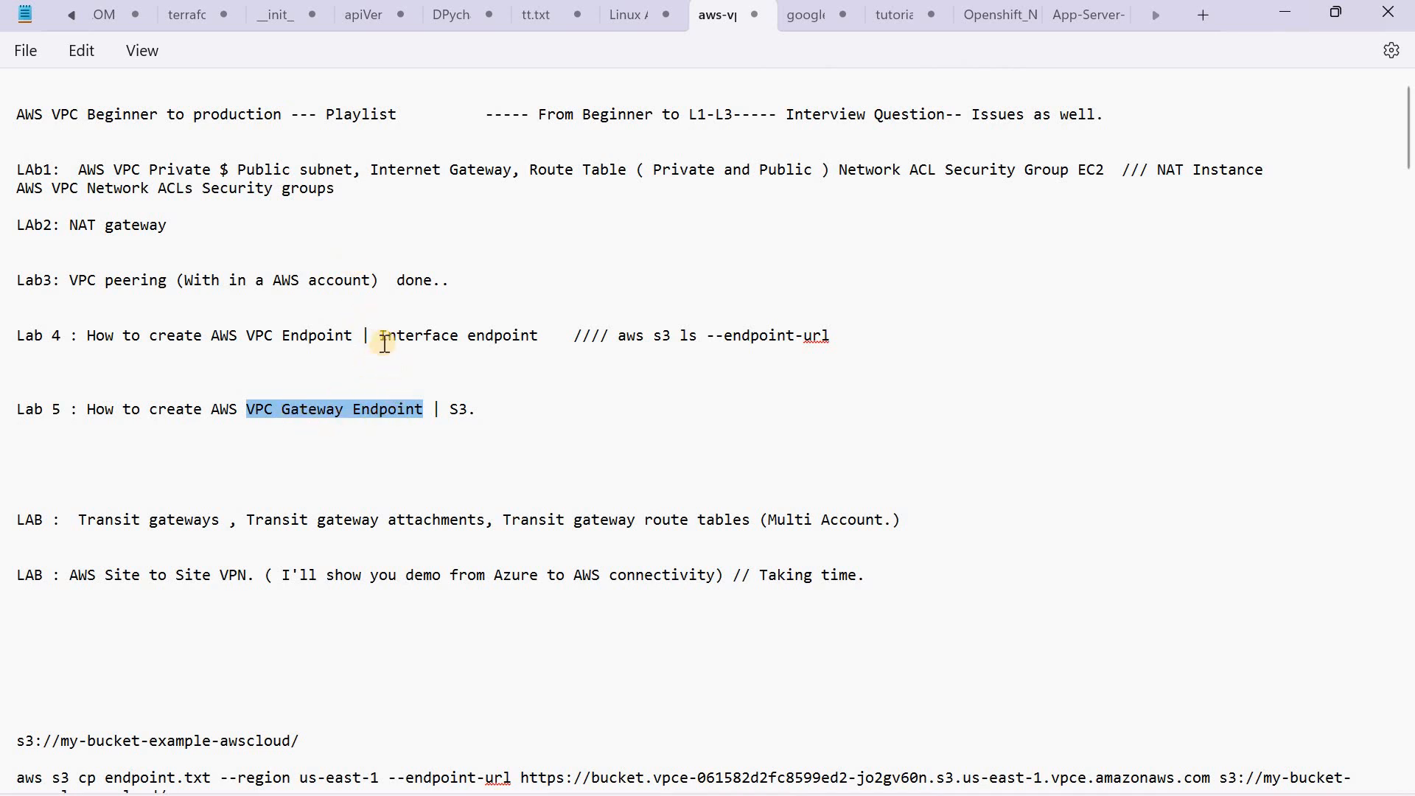
Step: Highlight the Interface endpoint and VPC Gateway Endpoint lab titles in the notes and bring up the S3 gateway endpoint diagram in Snipping Tool
drag(379, 336, 532, 337)
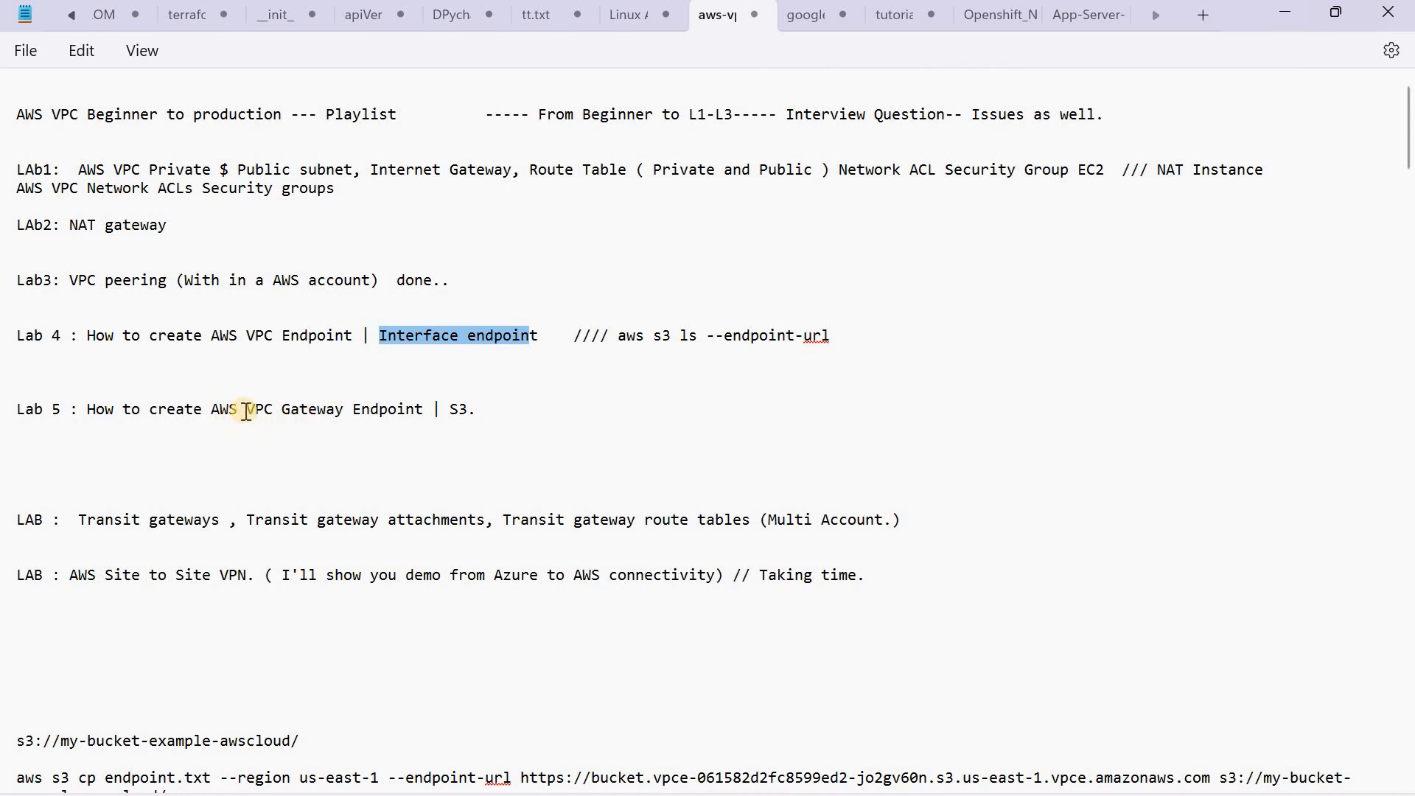
drag(247, 410, 428, 407)
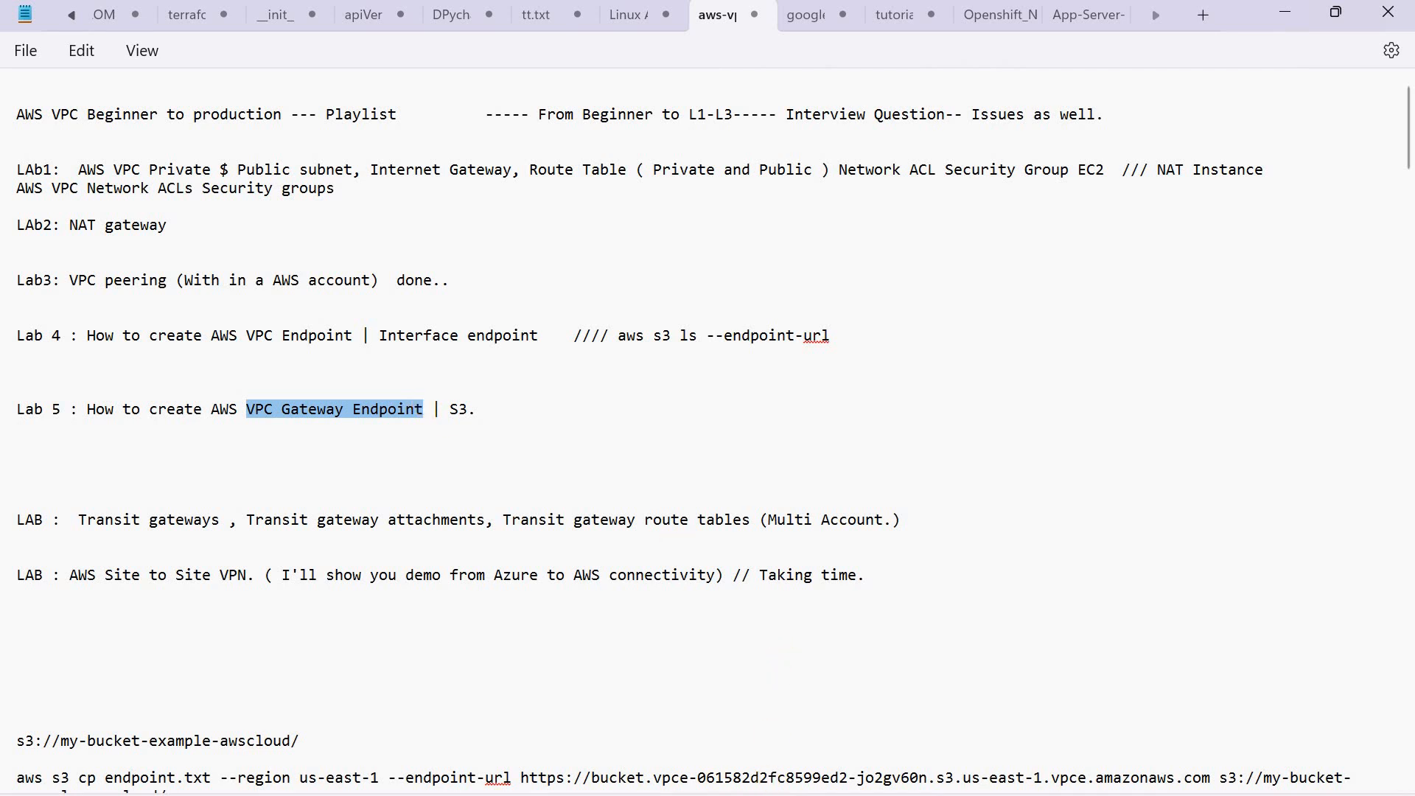
click(737, 791)
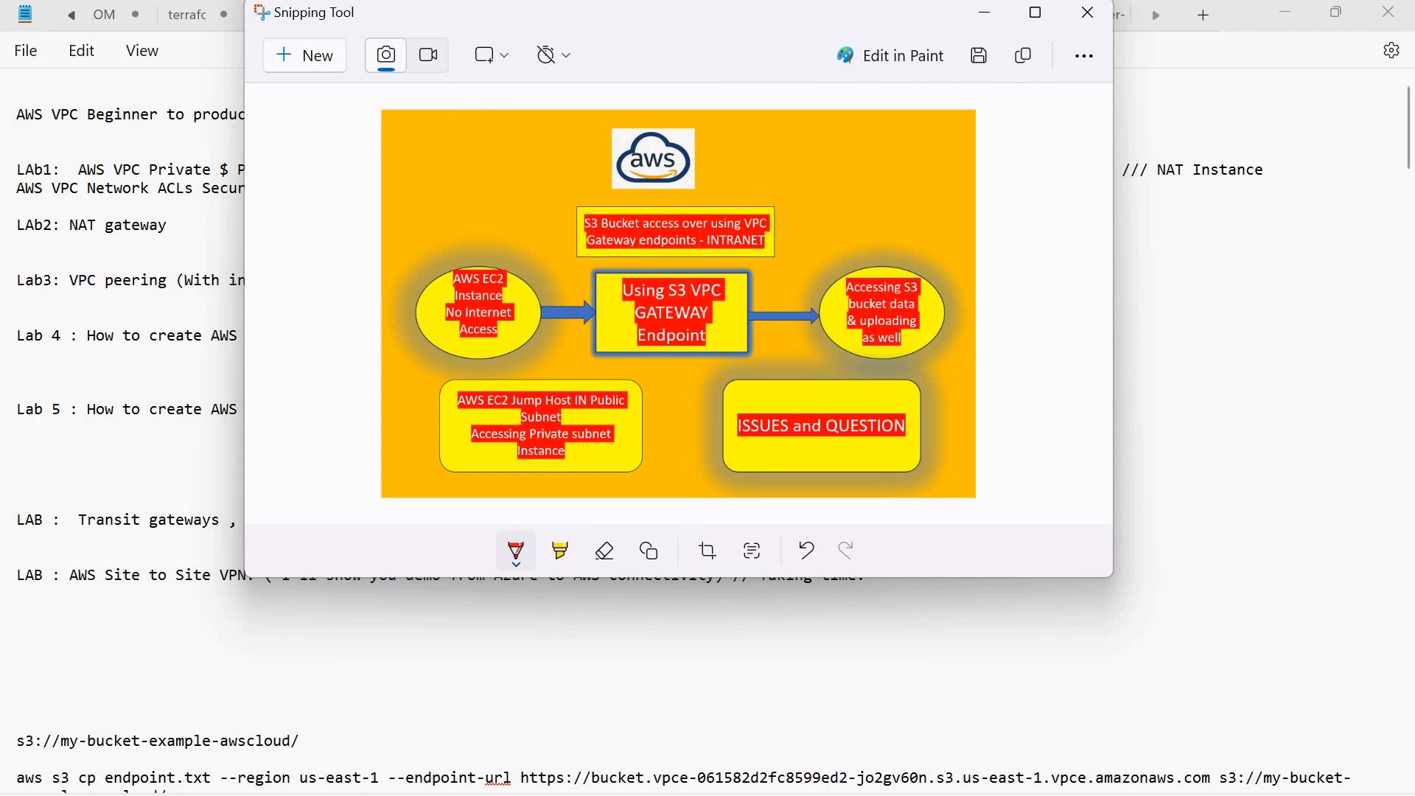
Step: Switch to the AWS VPC console in Chrome and open the list of VPCs
click(811, 795)
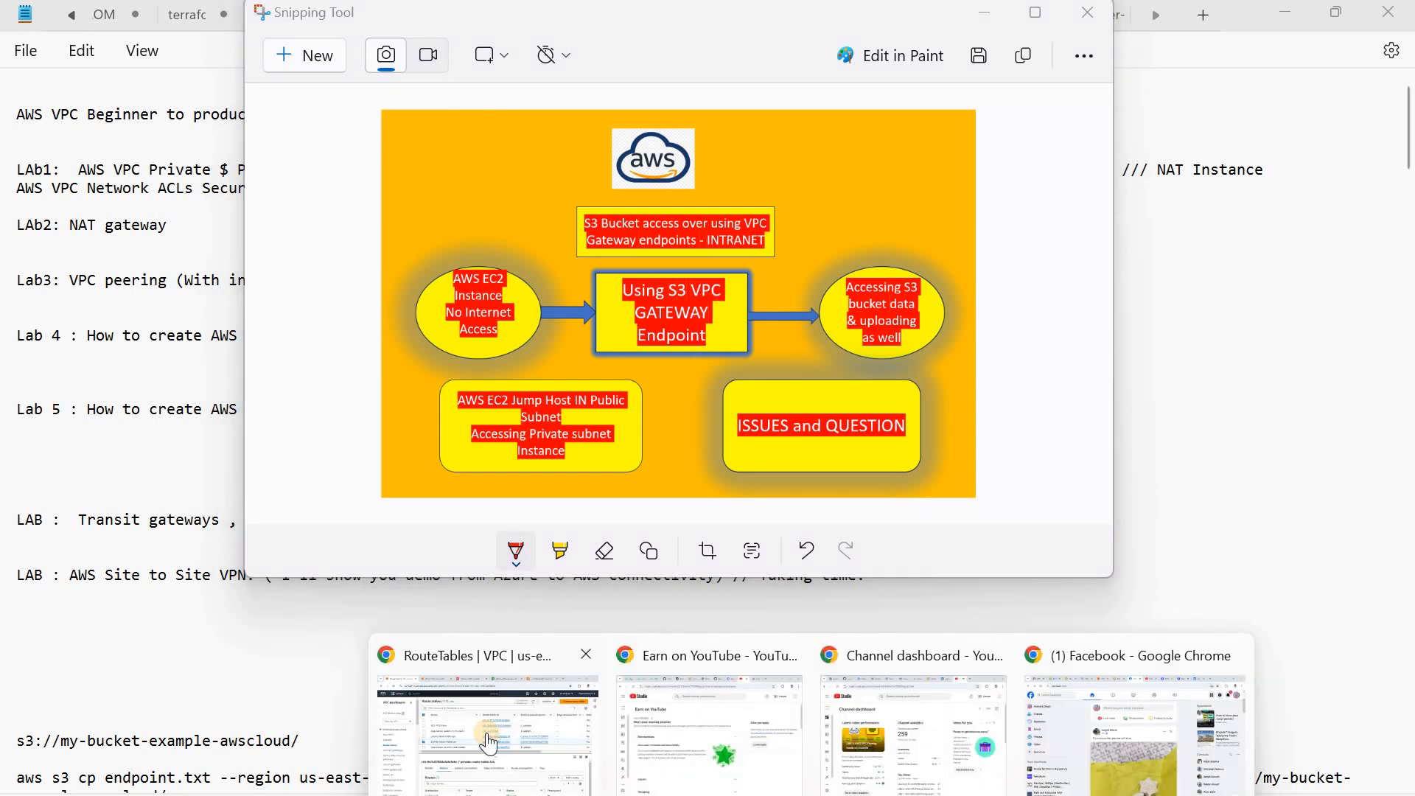
click(488, 739)
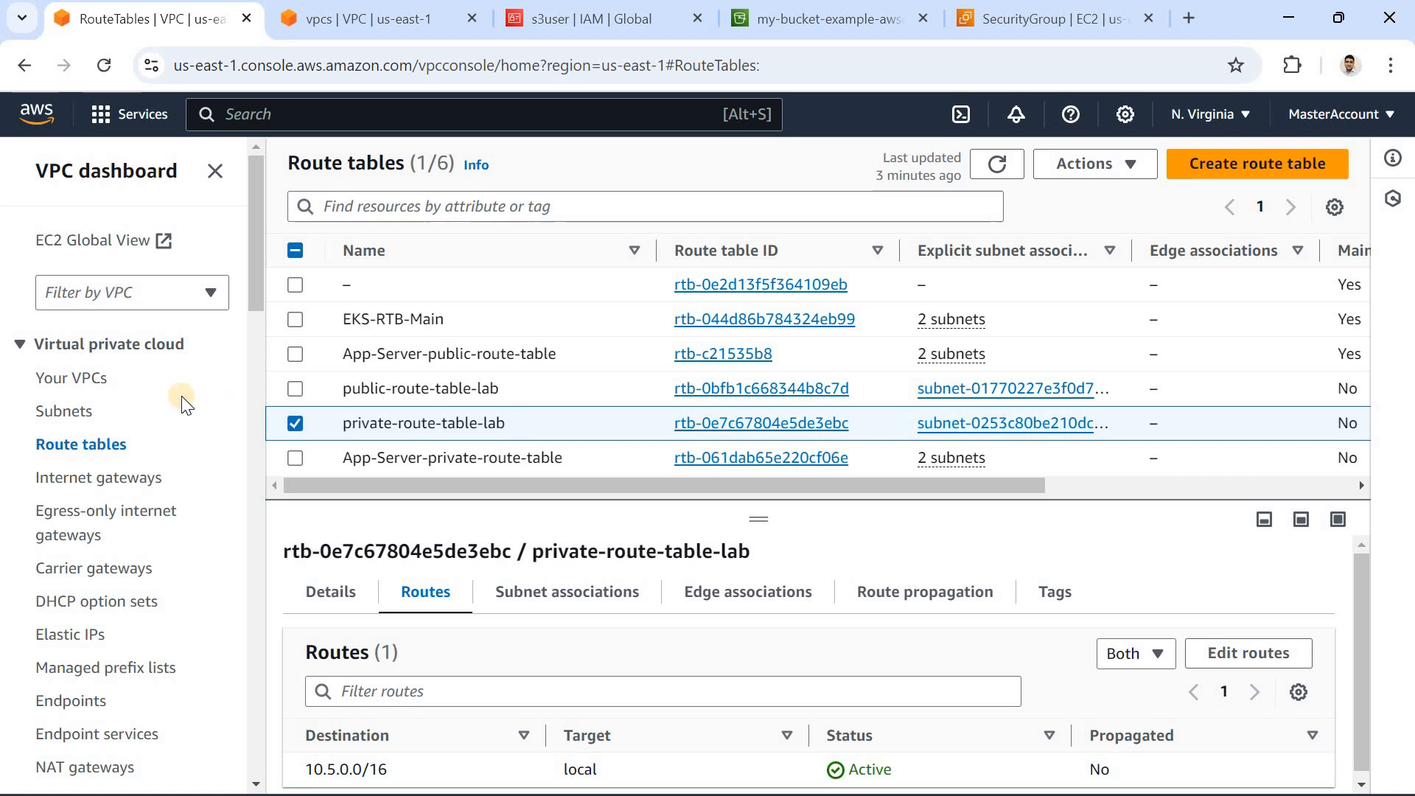
click(87, 380)
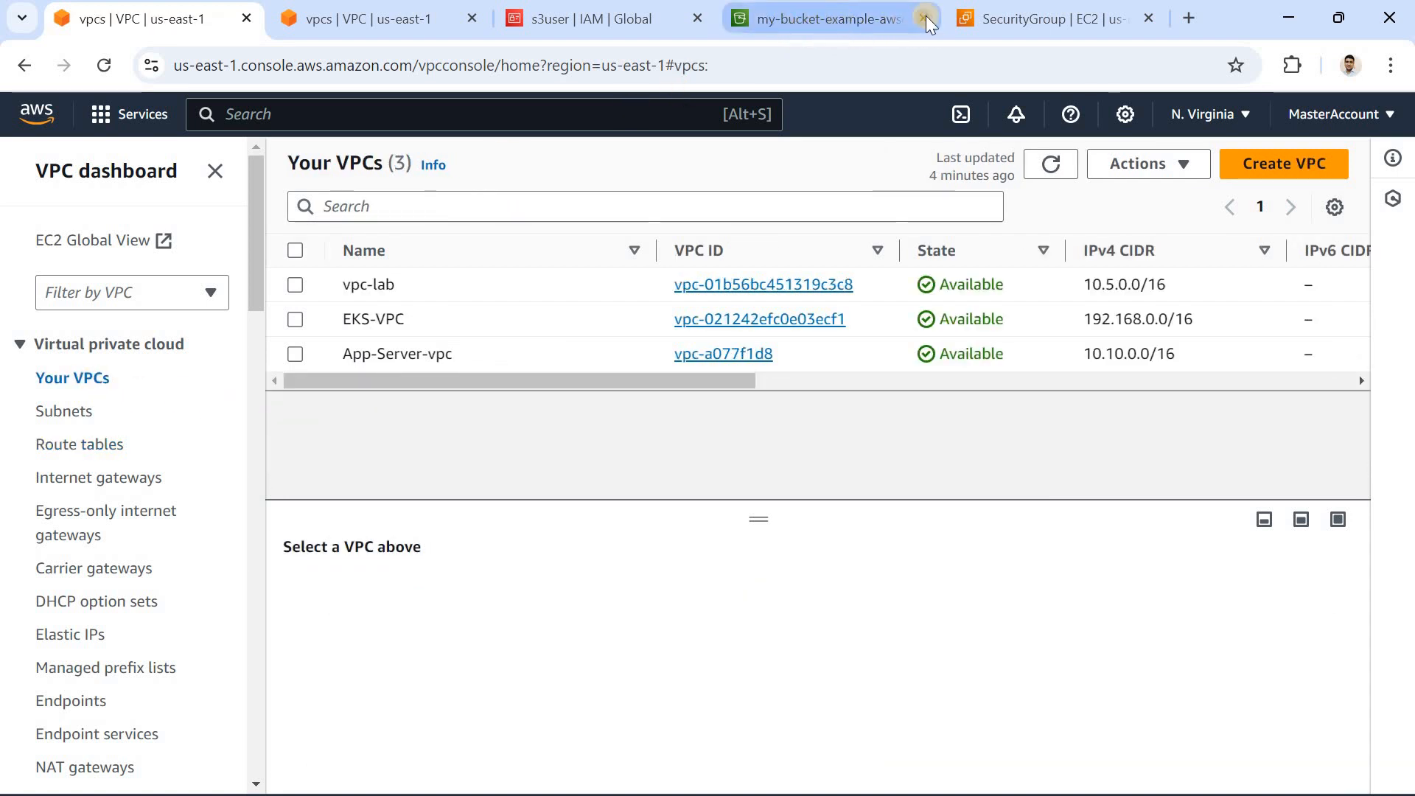
Step: Go to the EC2 service in the browser tab showing the security group and open its Instances list
click(1032, 19)
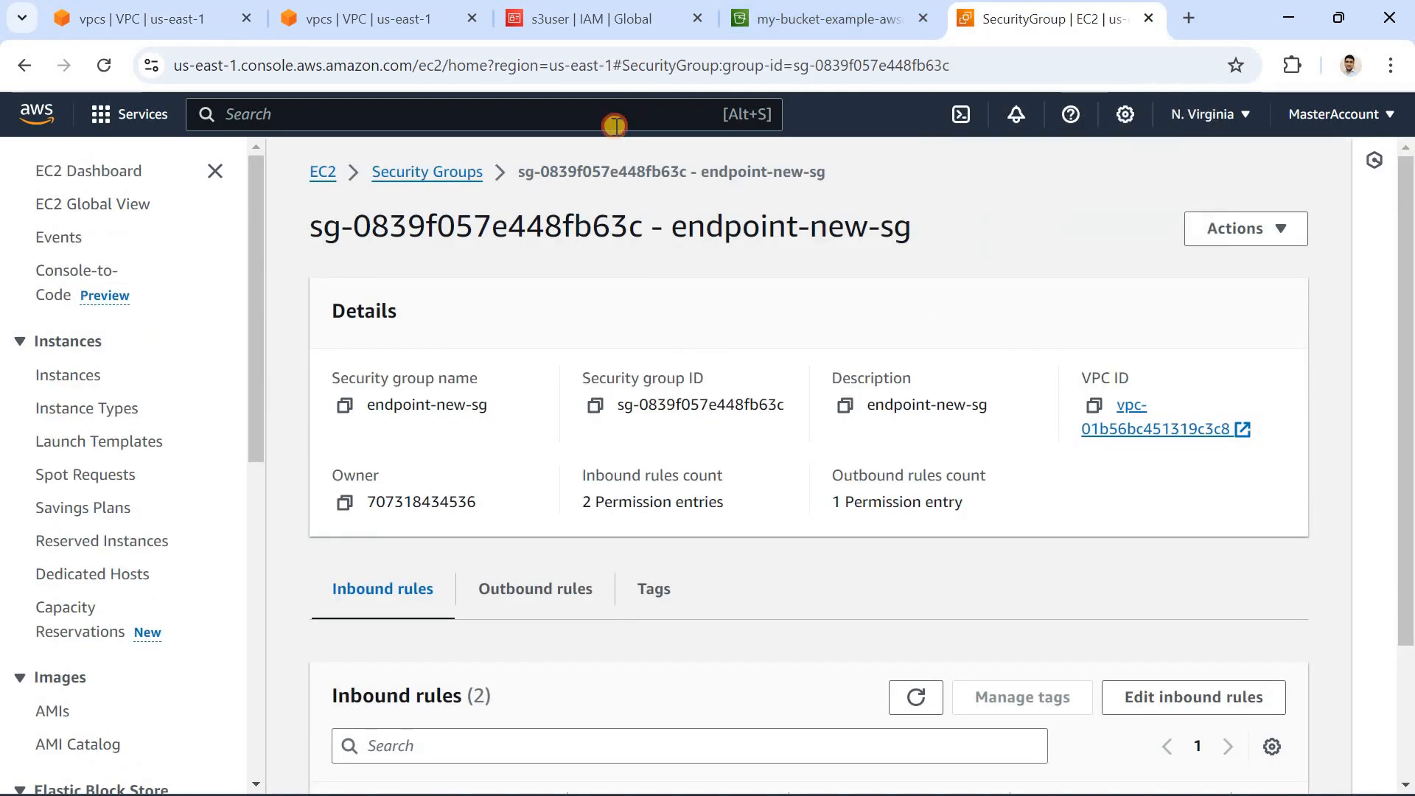
text(ec2)
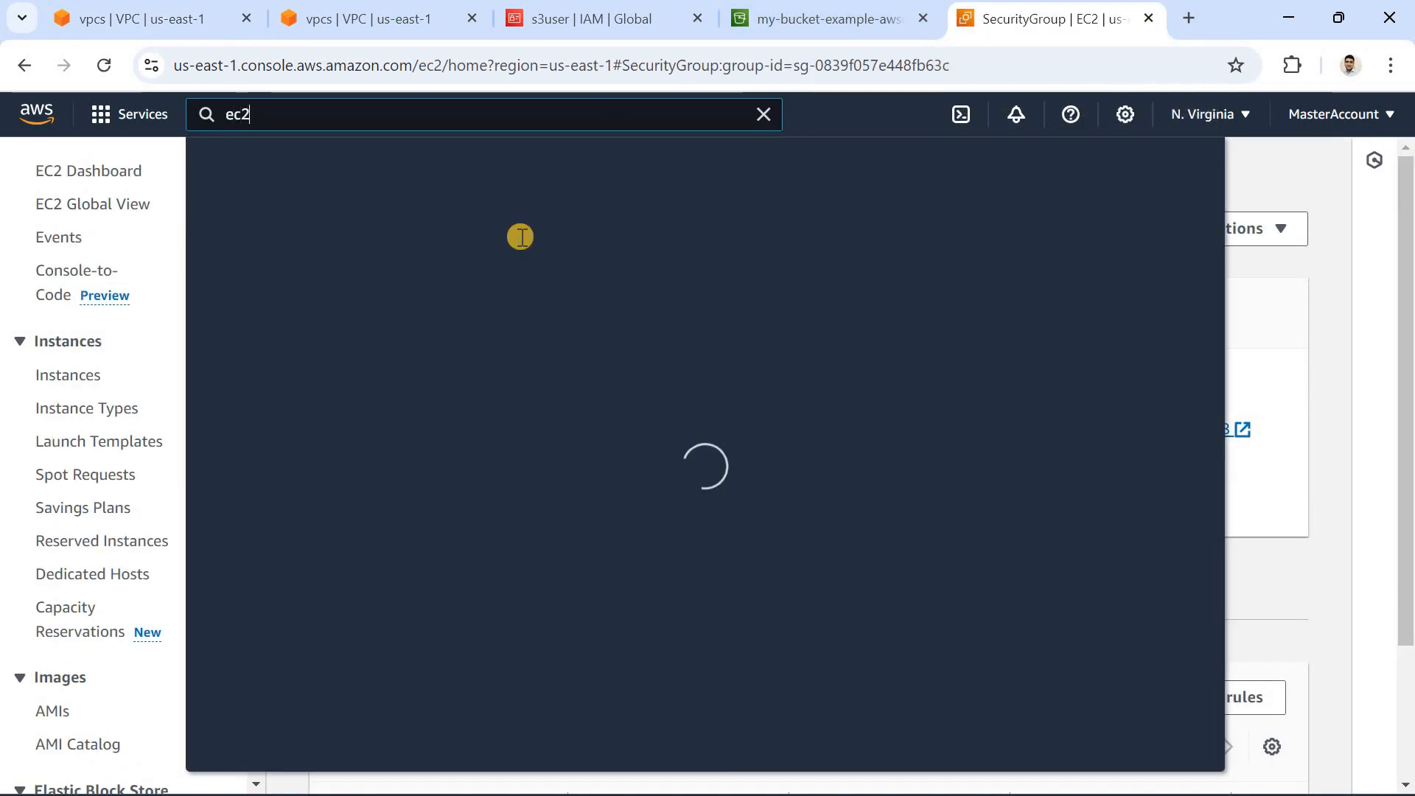
click(537, 284)
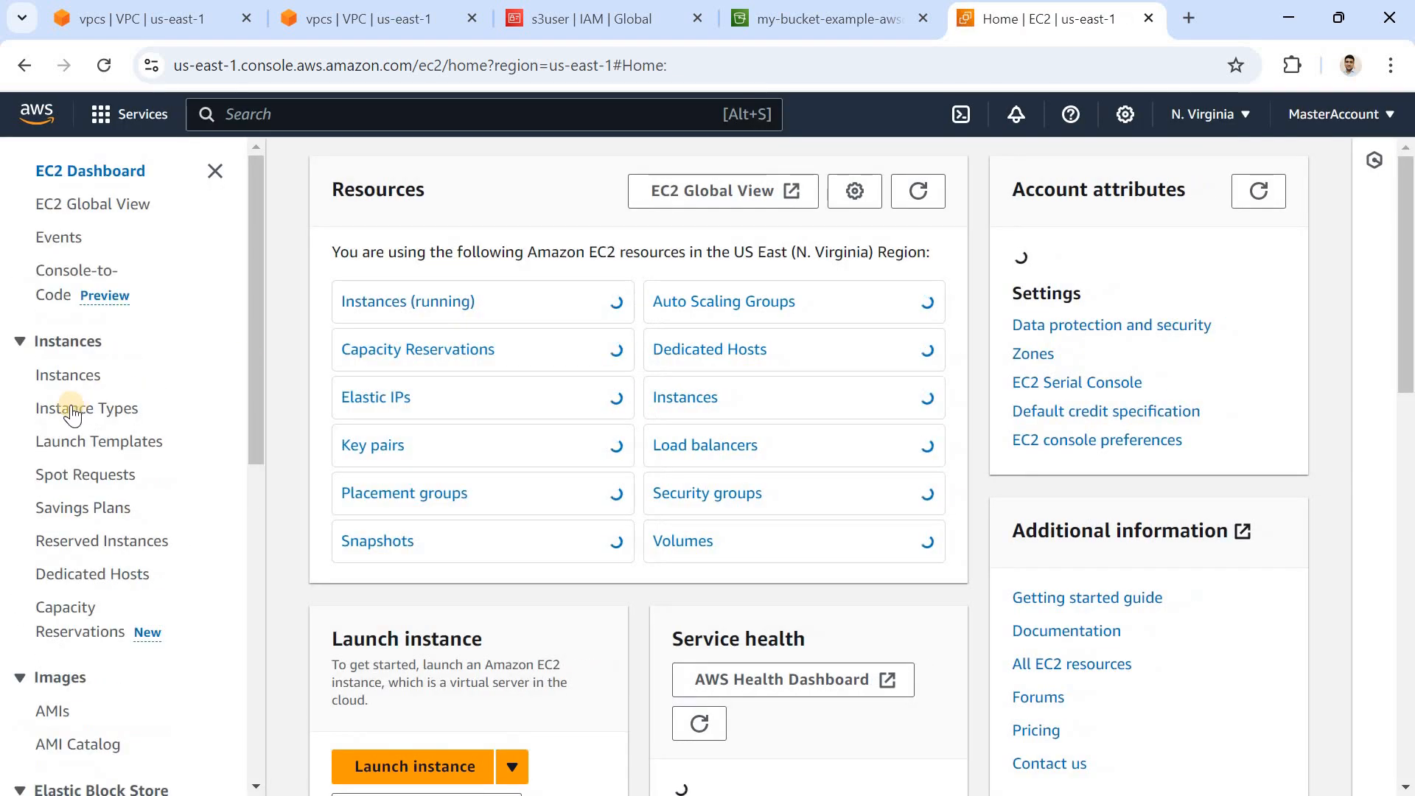
click(74, 374)
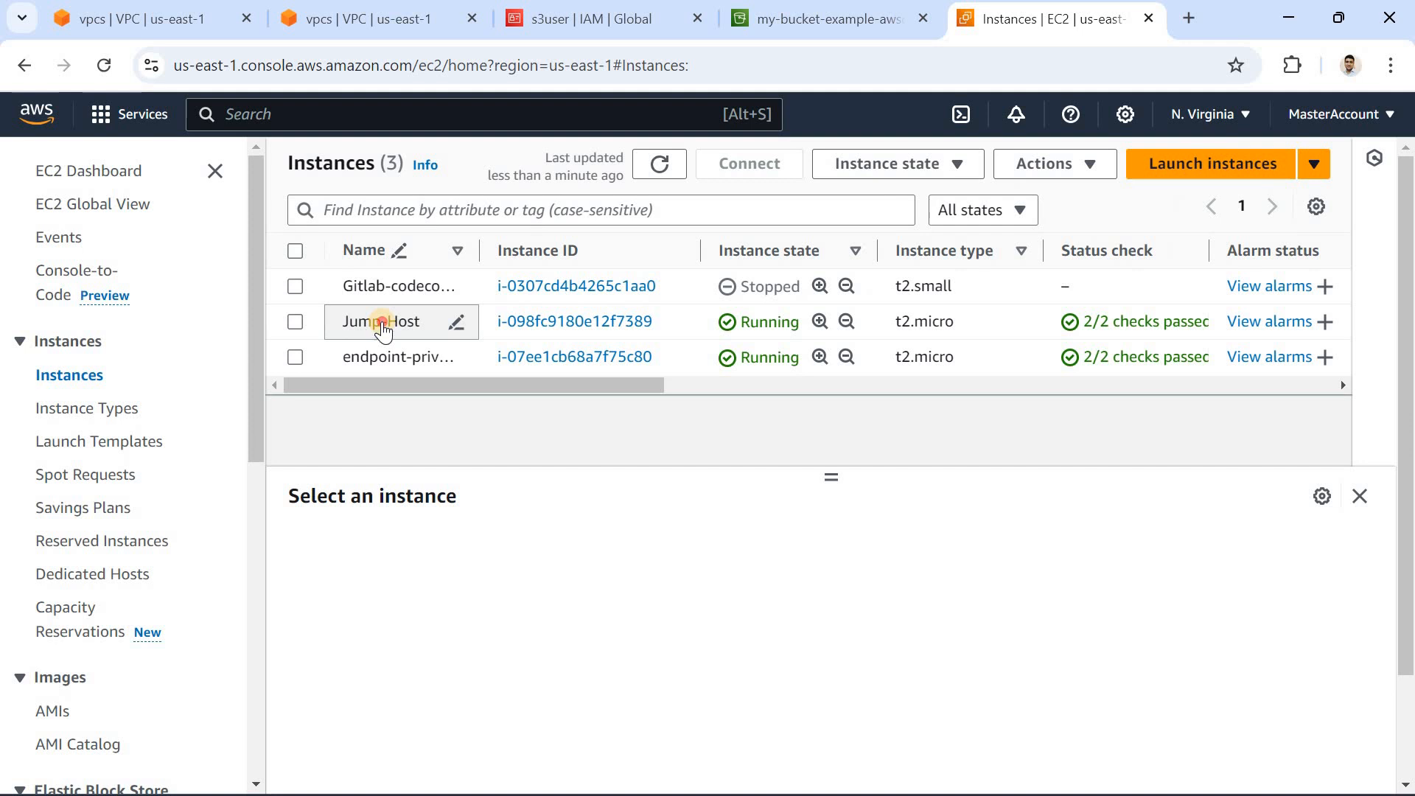
Step: Show the Jump-Host instance's details and highlight its public IPv4 address
click(383, 331)
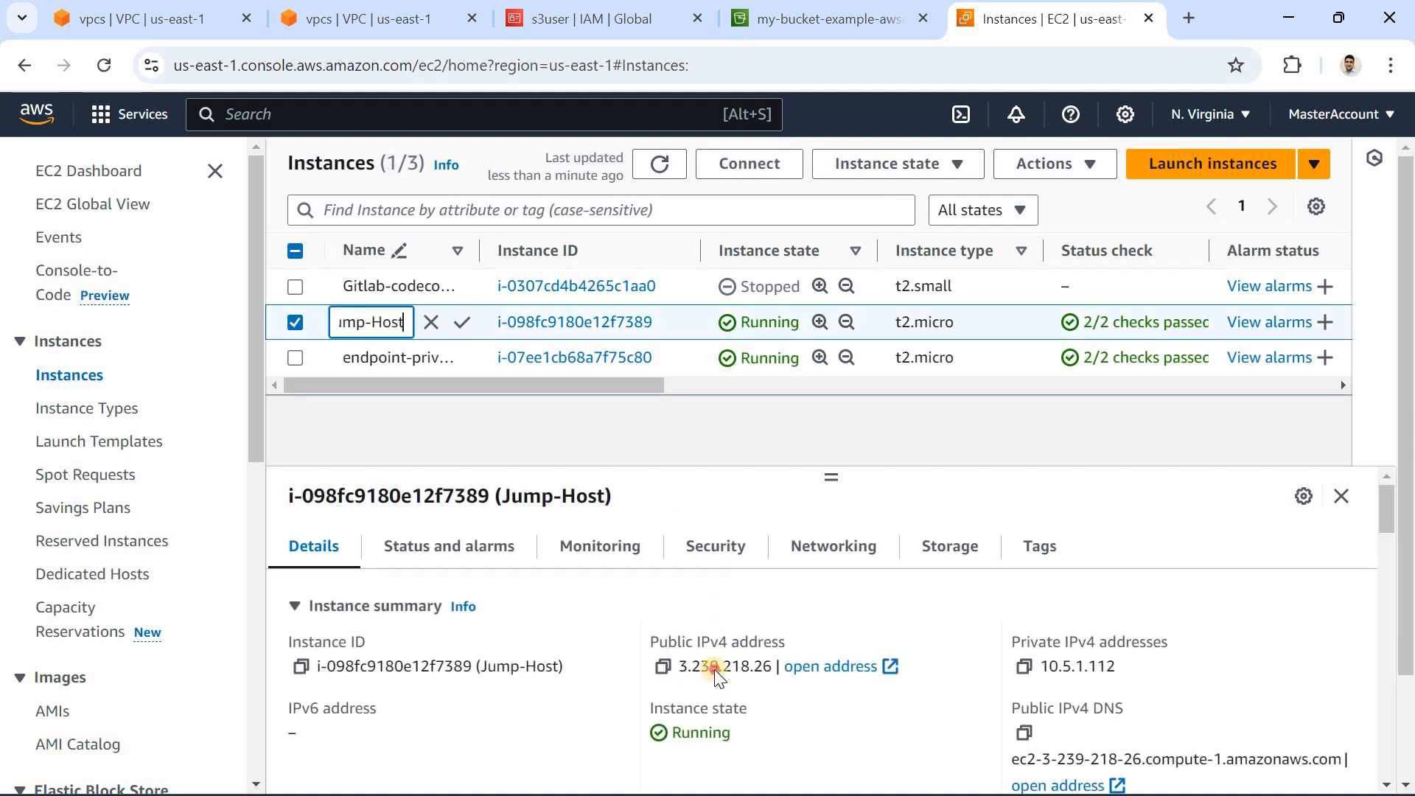
click(747, 666)
double_click(747, 666)
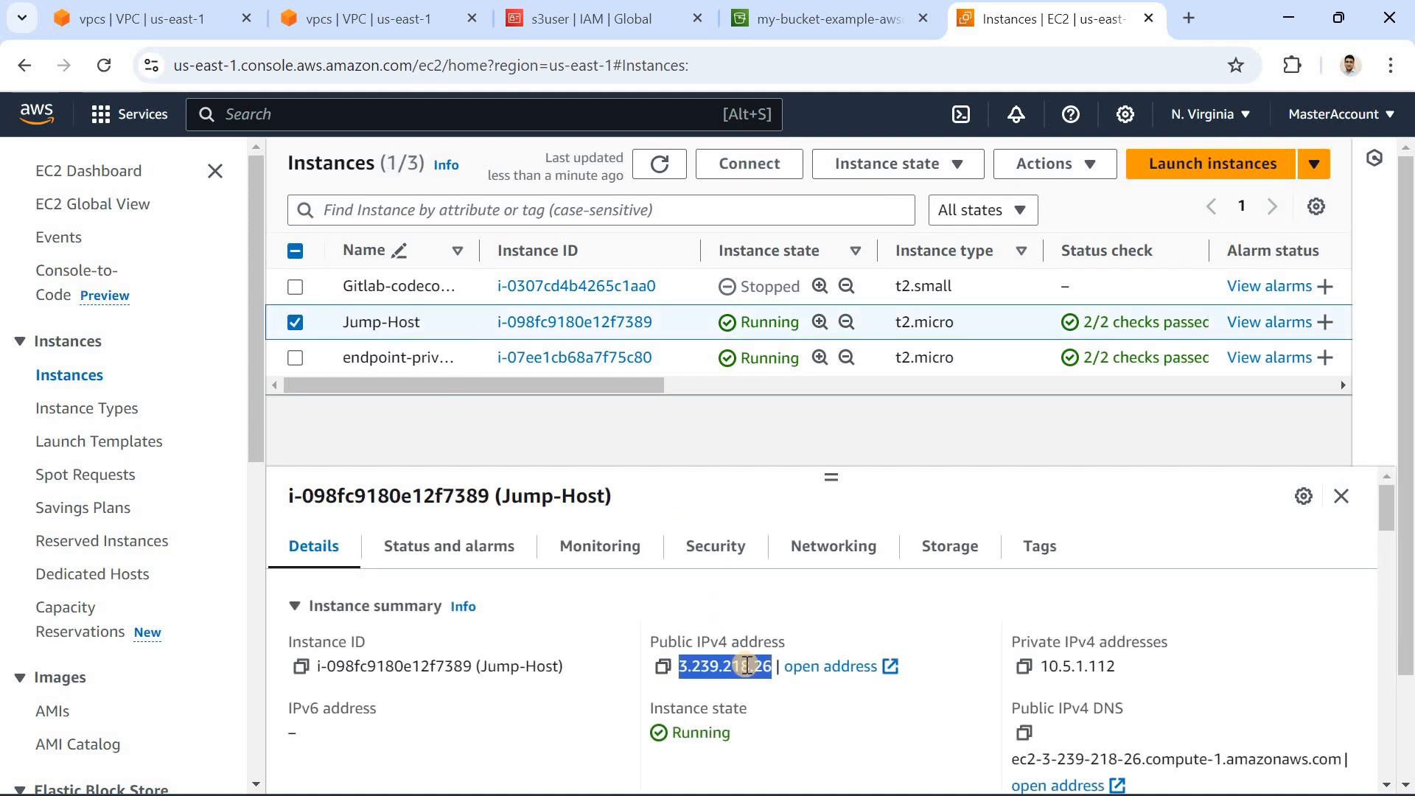
Step: Deselect Jump-Host and examine the endpoint-private-server instance's details and networking information, including its subnet
click(295, 322)
click(295, 358)
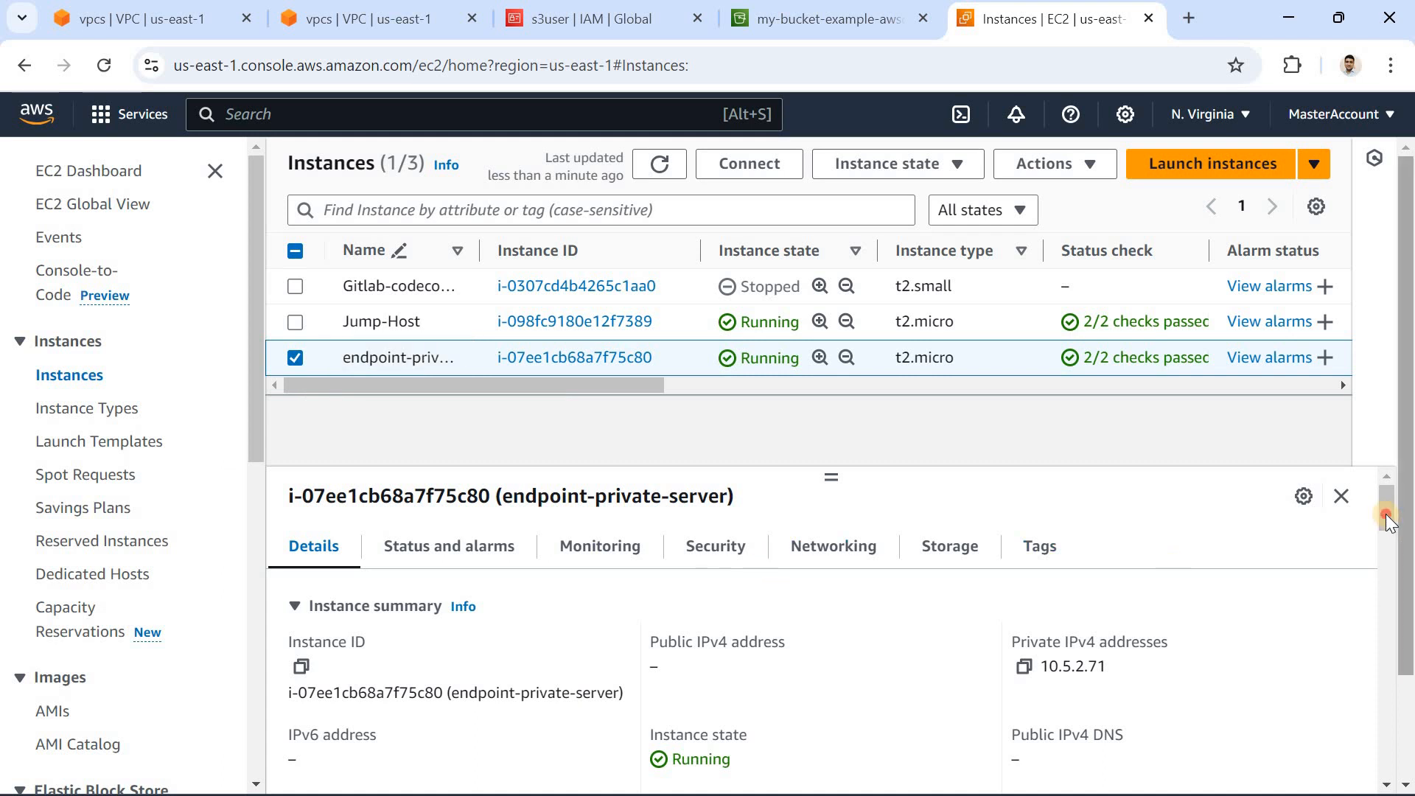
click(1386, 569)
scroll(846, 523, up, 5)
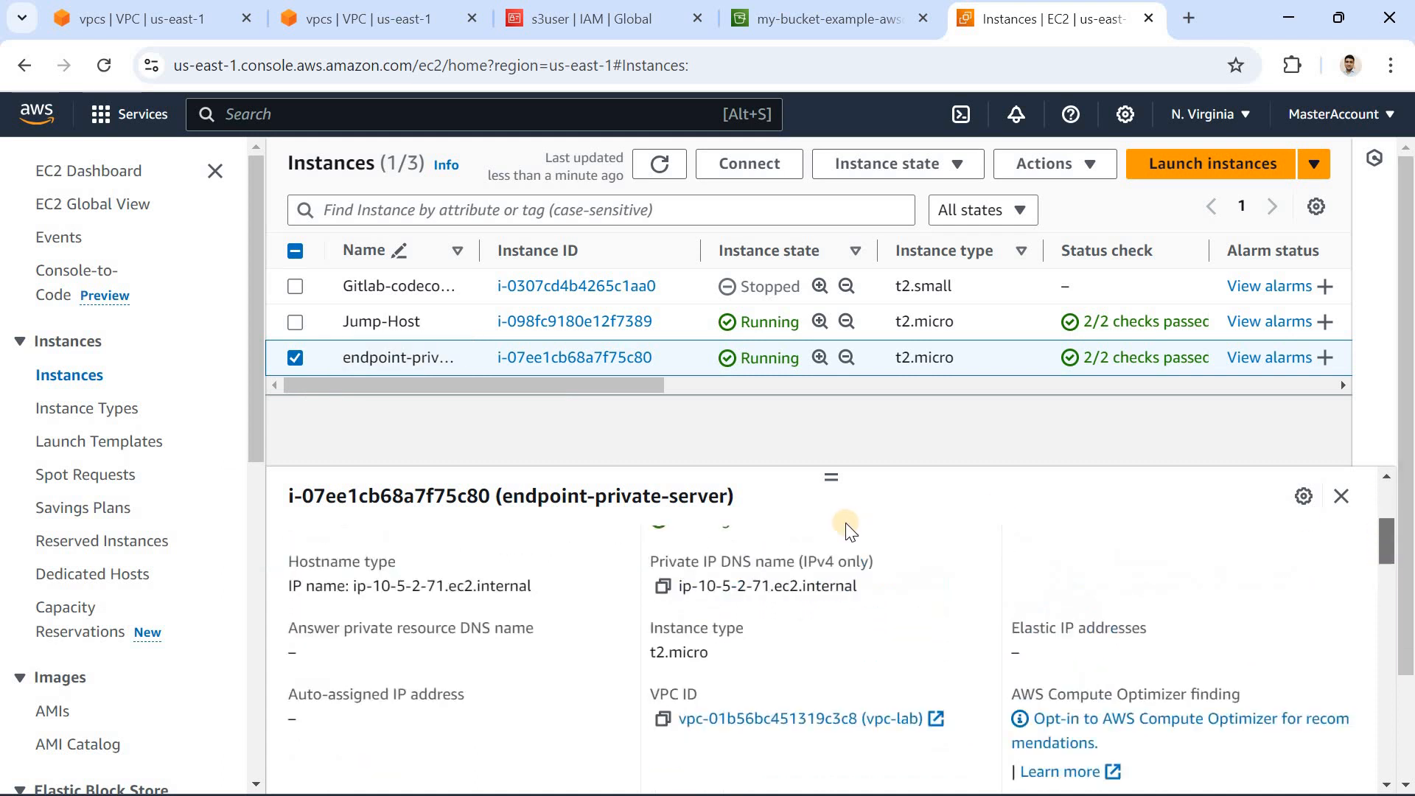
click(807, 554)
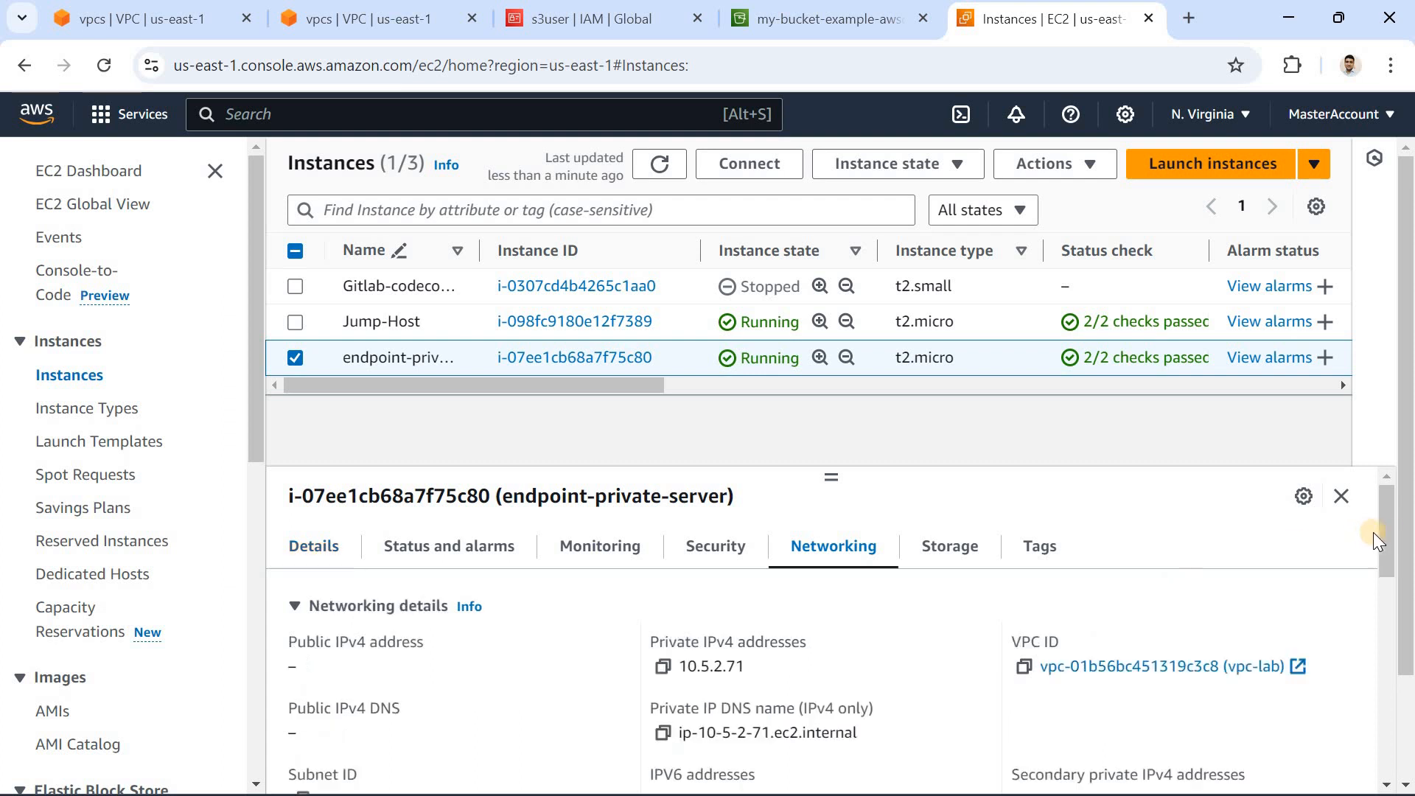
scroll(1244, 613, down, 3)
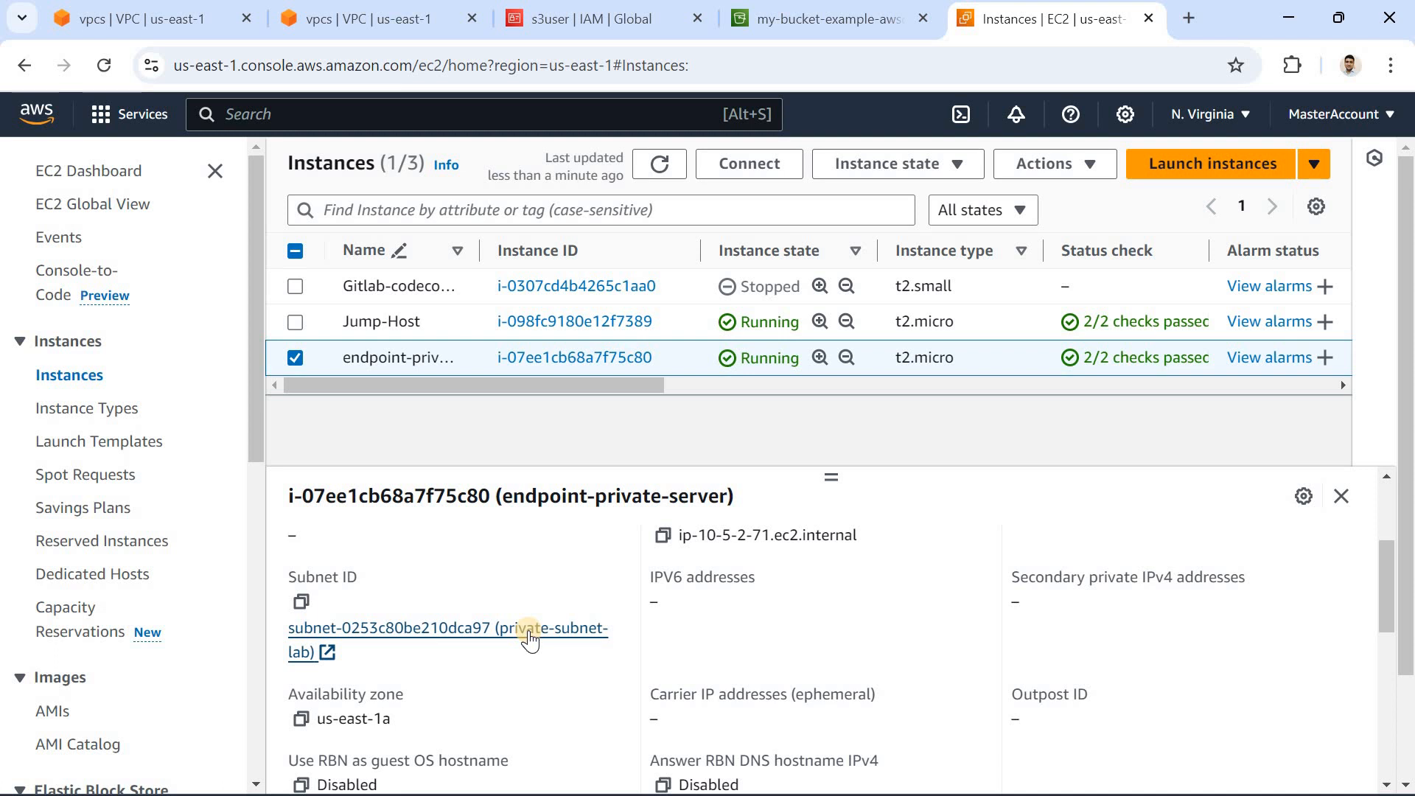
Step: Review the vpc-lab VPC in the VPC console and examine the route table of the private-subnet-lab subnet
click(174, 23)
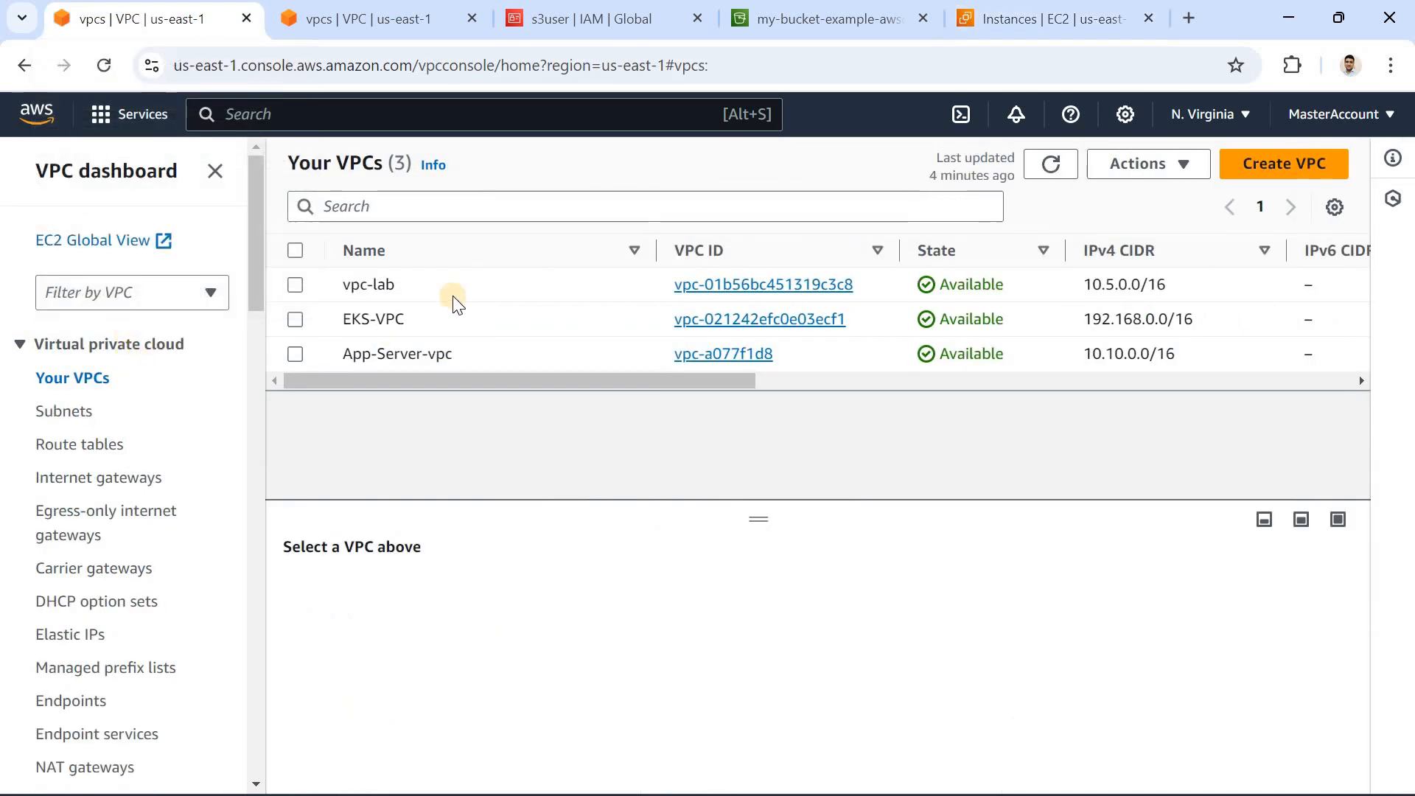
click(295, 286)
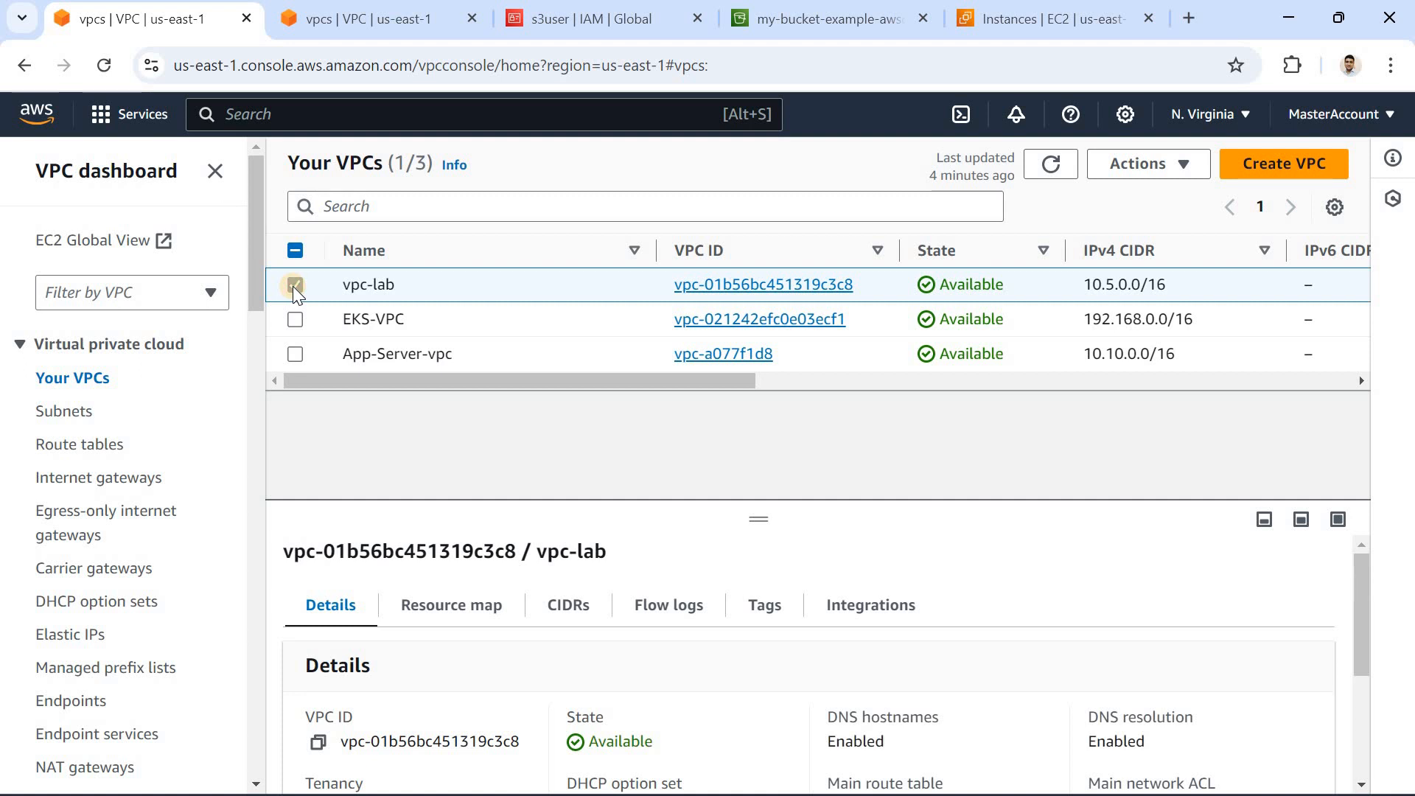
click(103, 410)
click(104, 410)
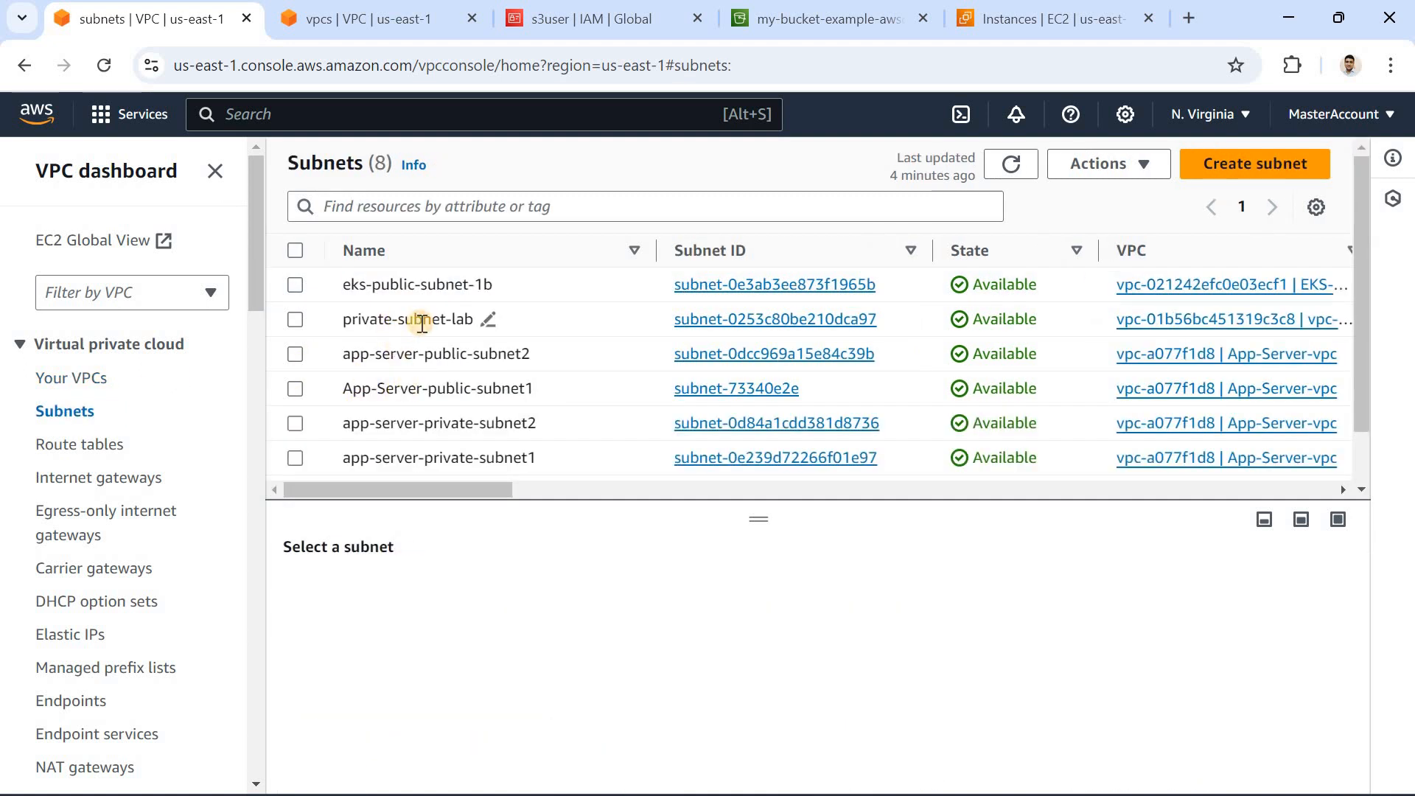
click(422, 324)
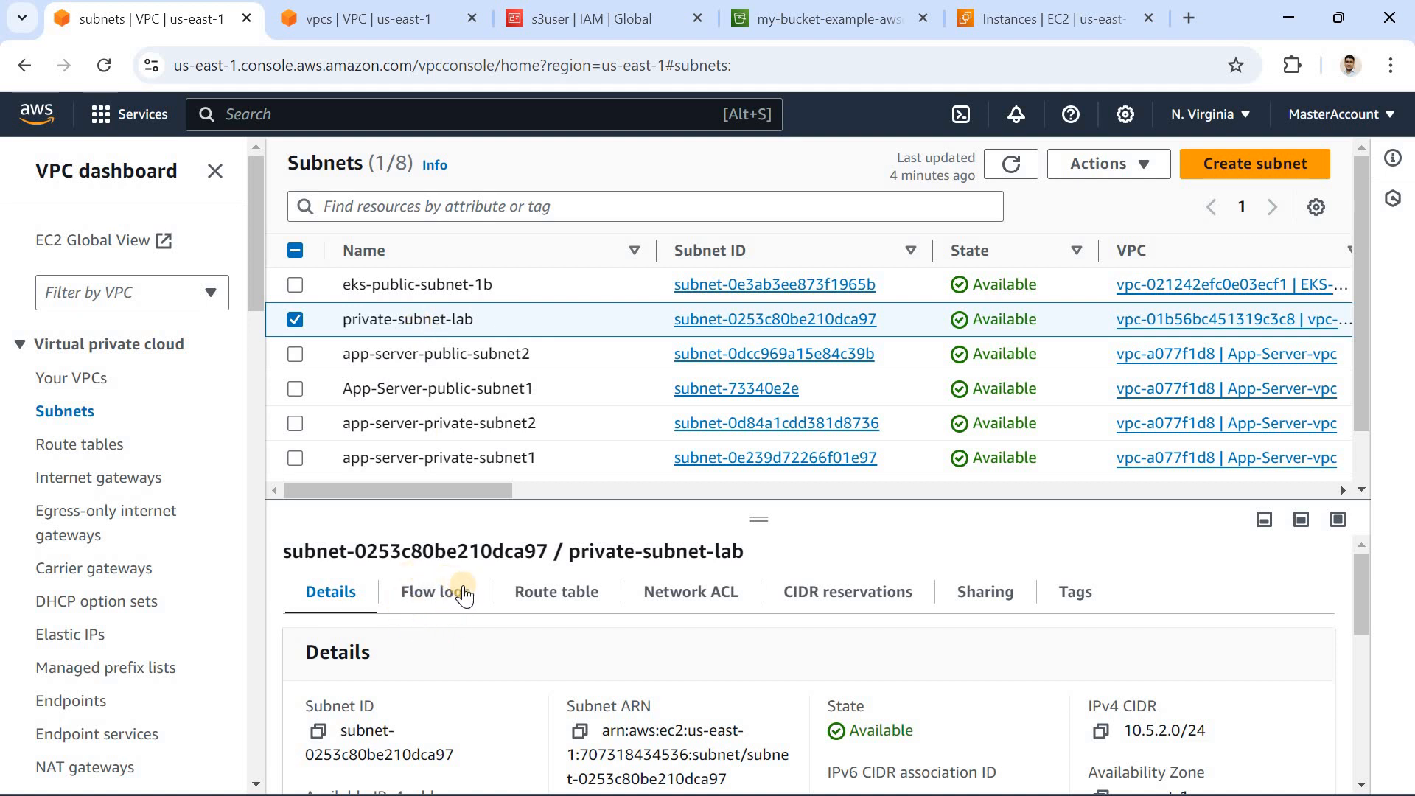
click(556, 594)
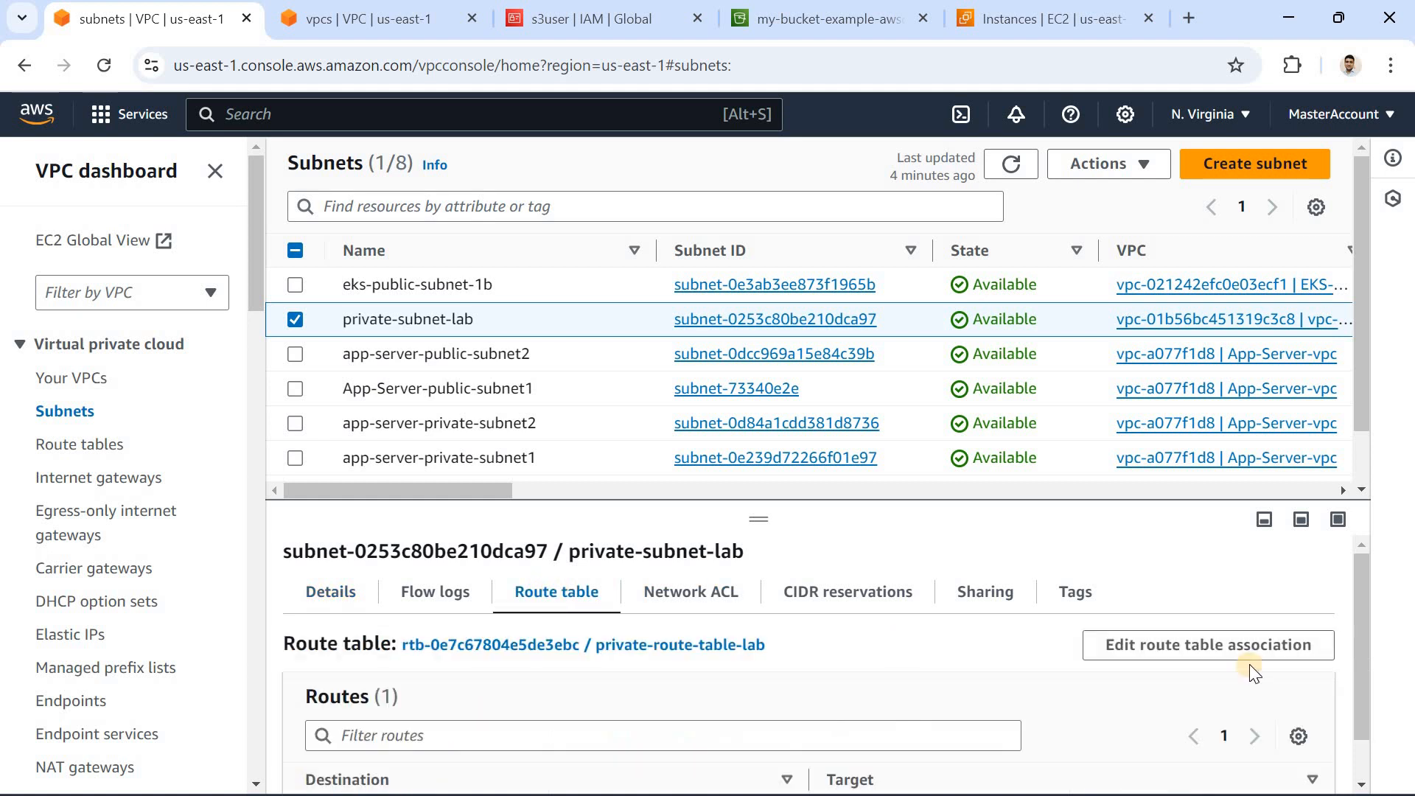
drag(1364, 596, 1335, 623)
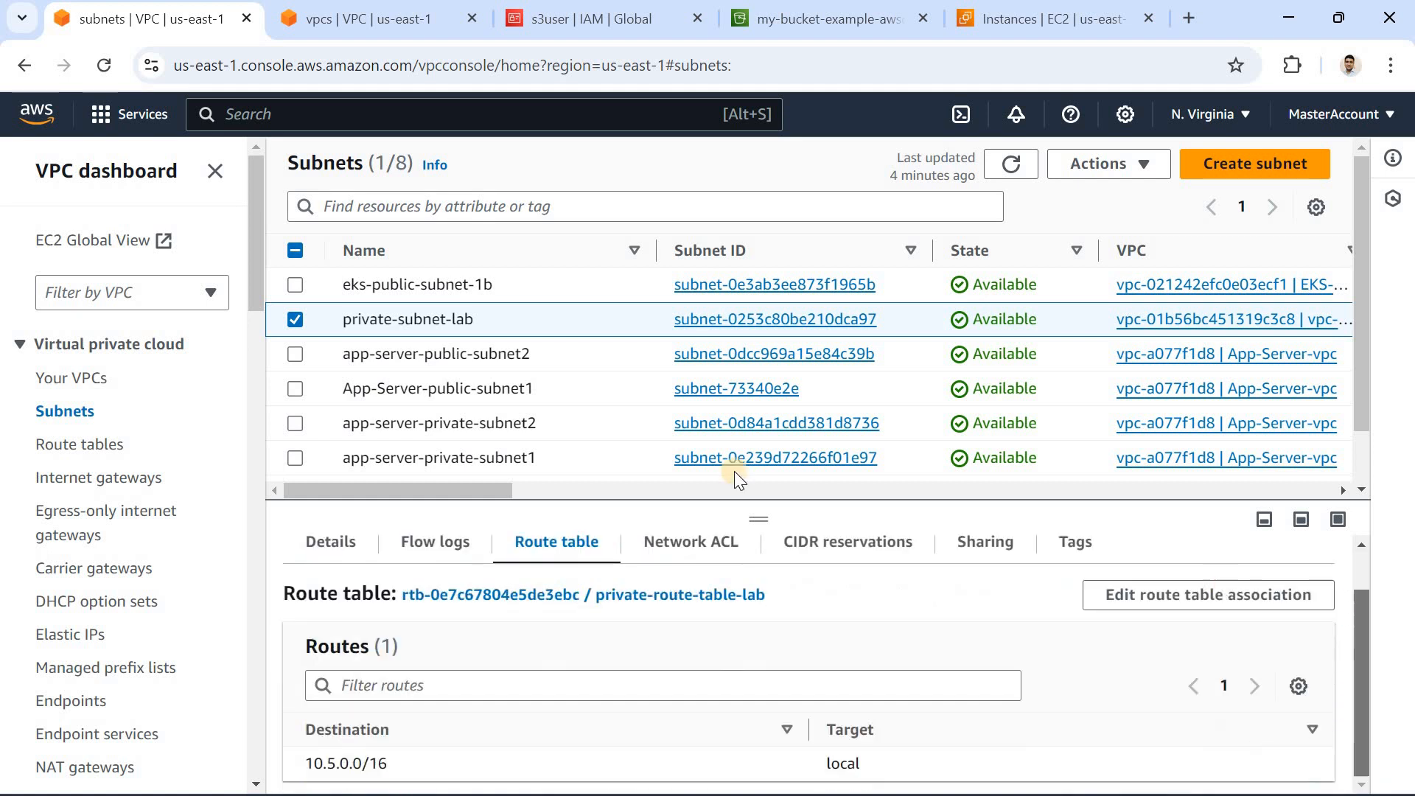
Step: Deselect private-subnet-lab and show the details of the public-subnet-lab subnet
click(294, 319)
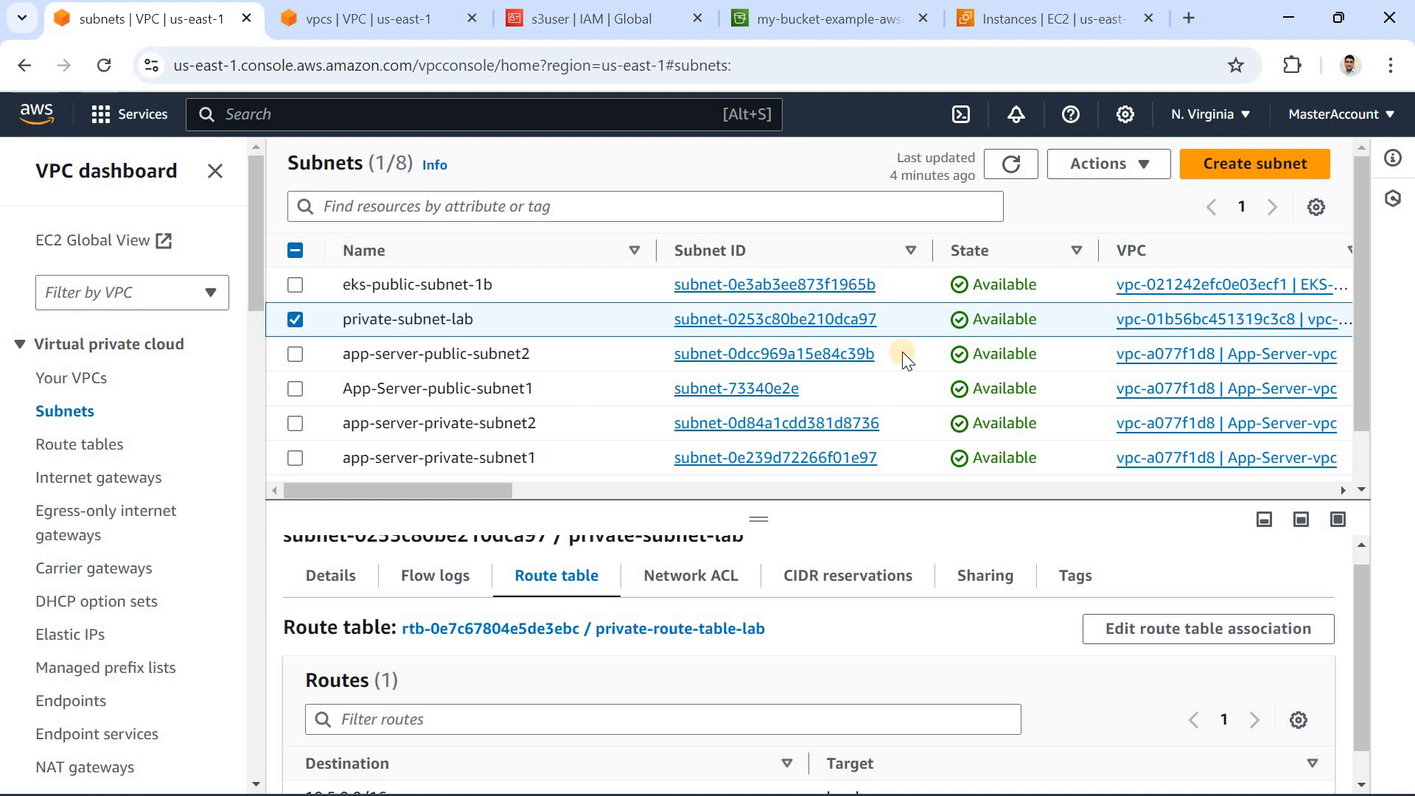
scroll(1320, 374, down, 1)
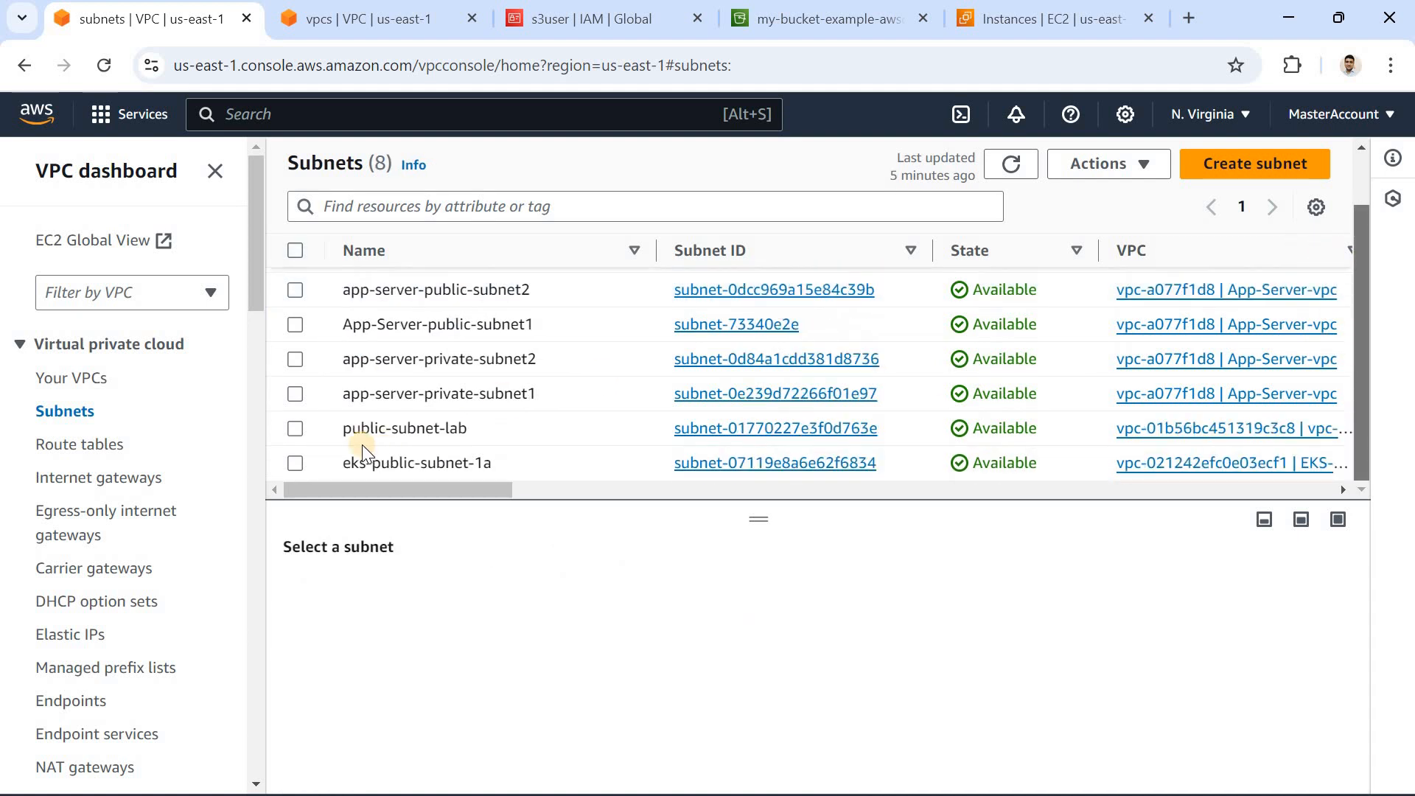
click(351, 434)
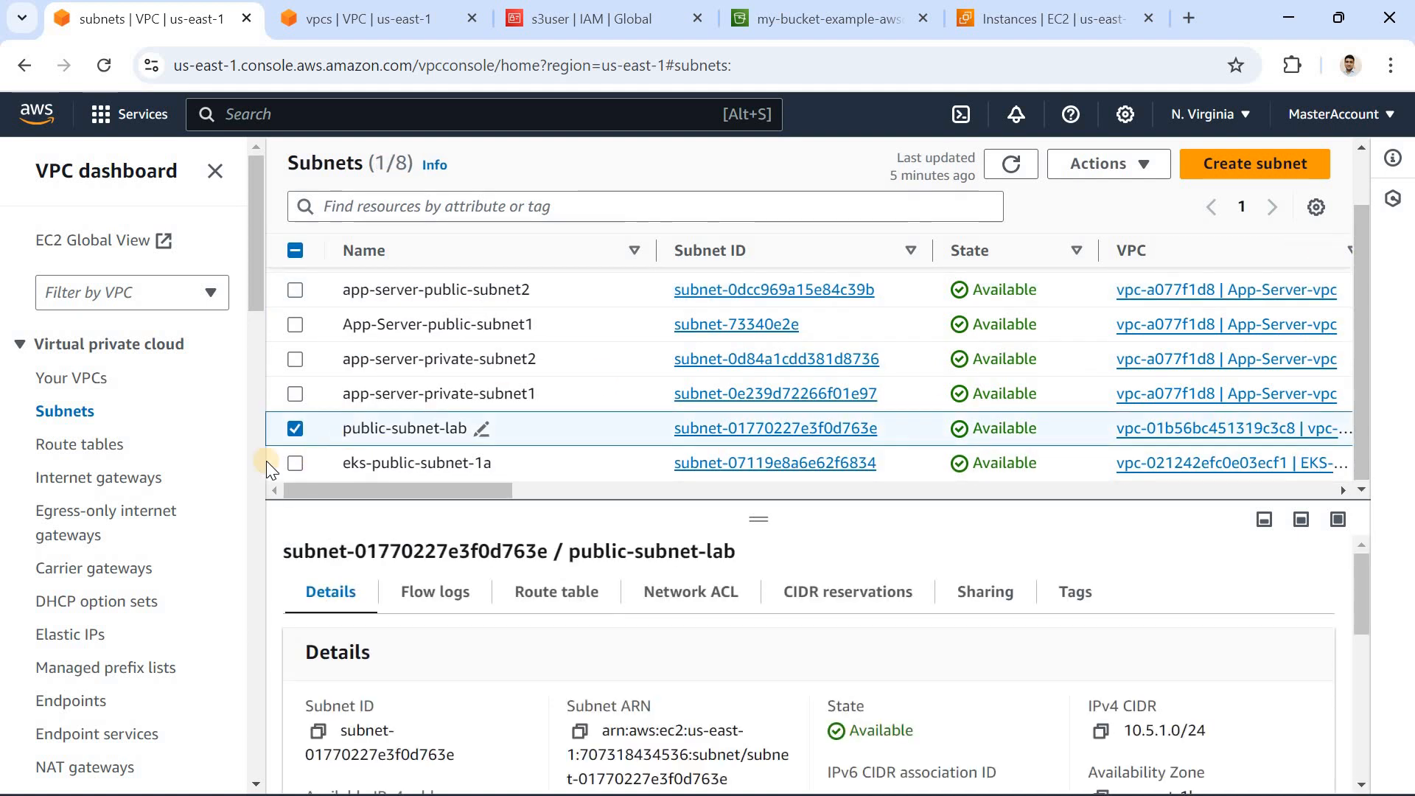
Step: Open the route tables list, view public-route-table-lab, and inspect the routes of private-route-table-lab
click(81, 446)
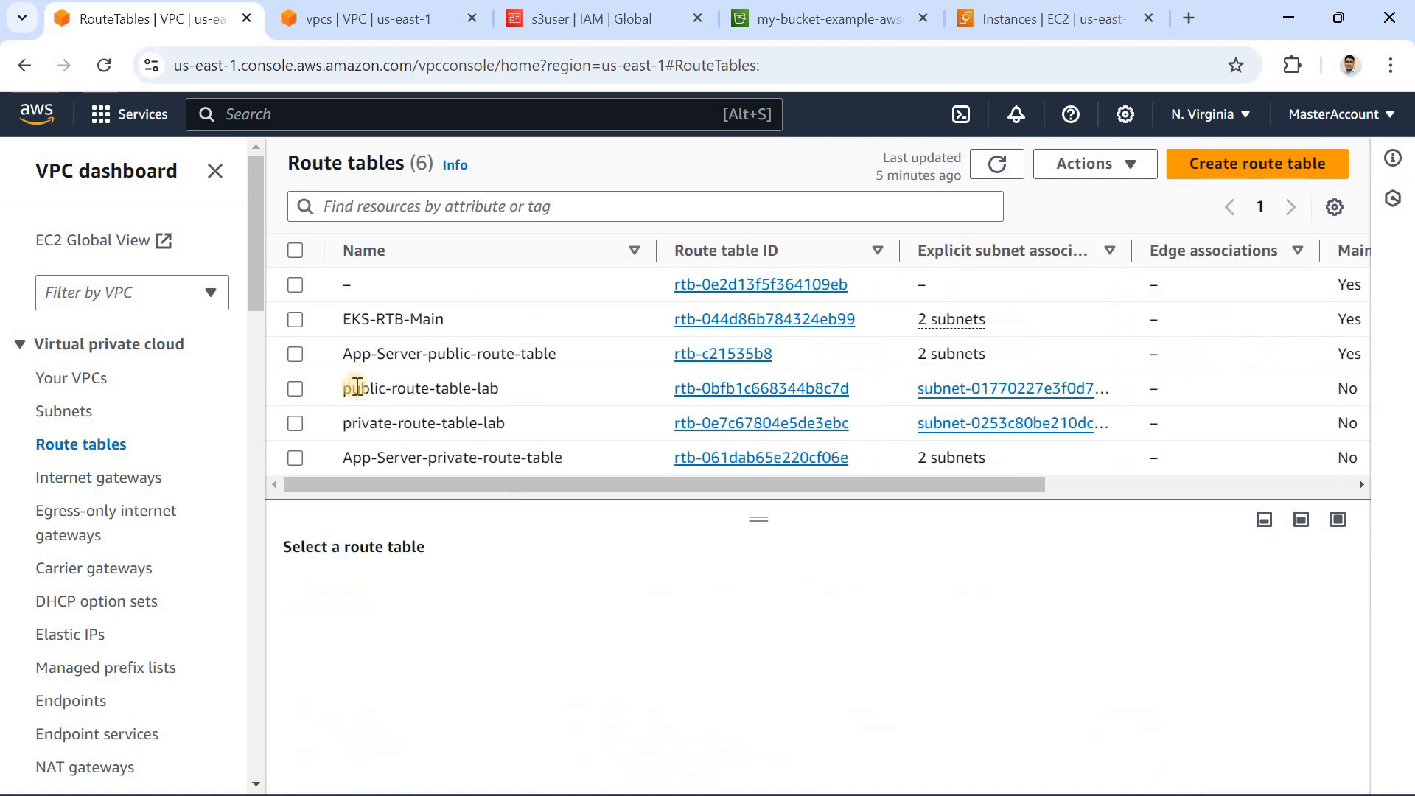
click(300, 393)
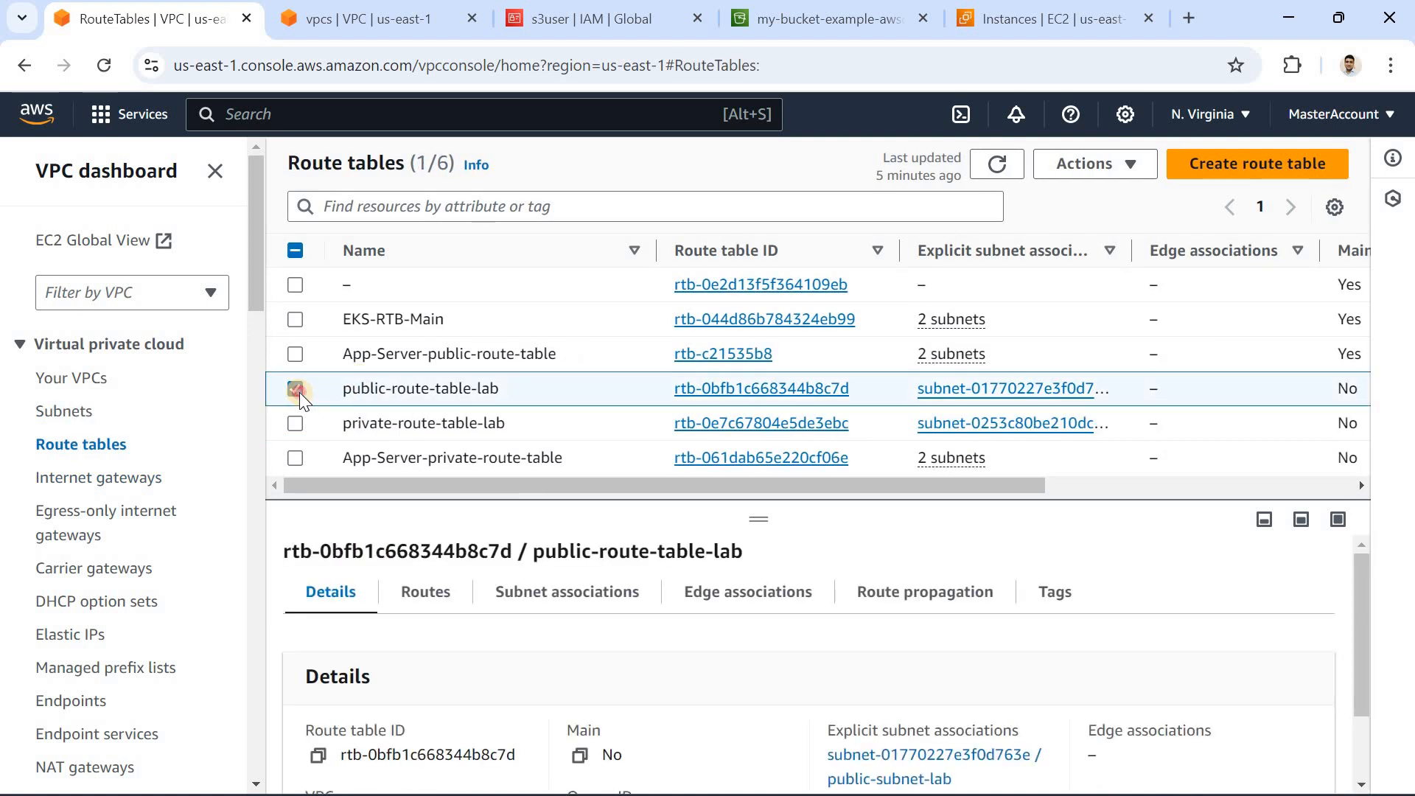
click(296, 389)
click(402, 430)
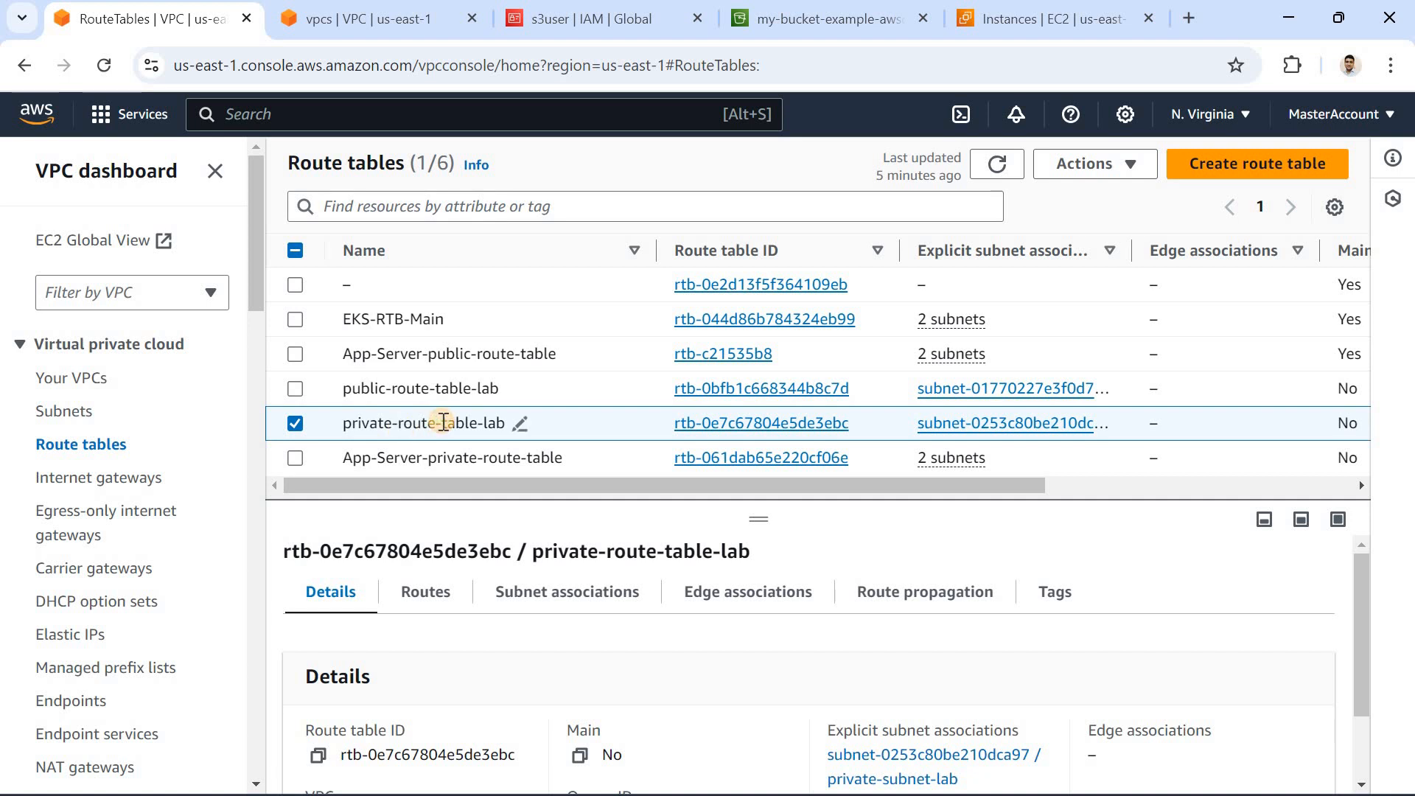
click(424, 597)
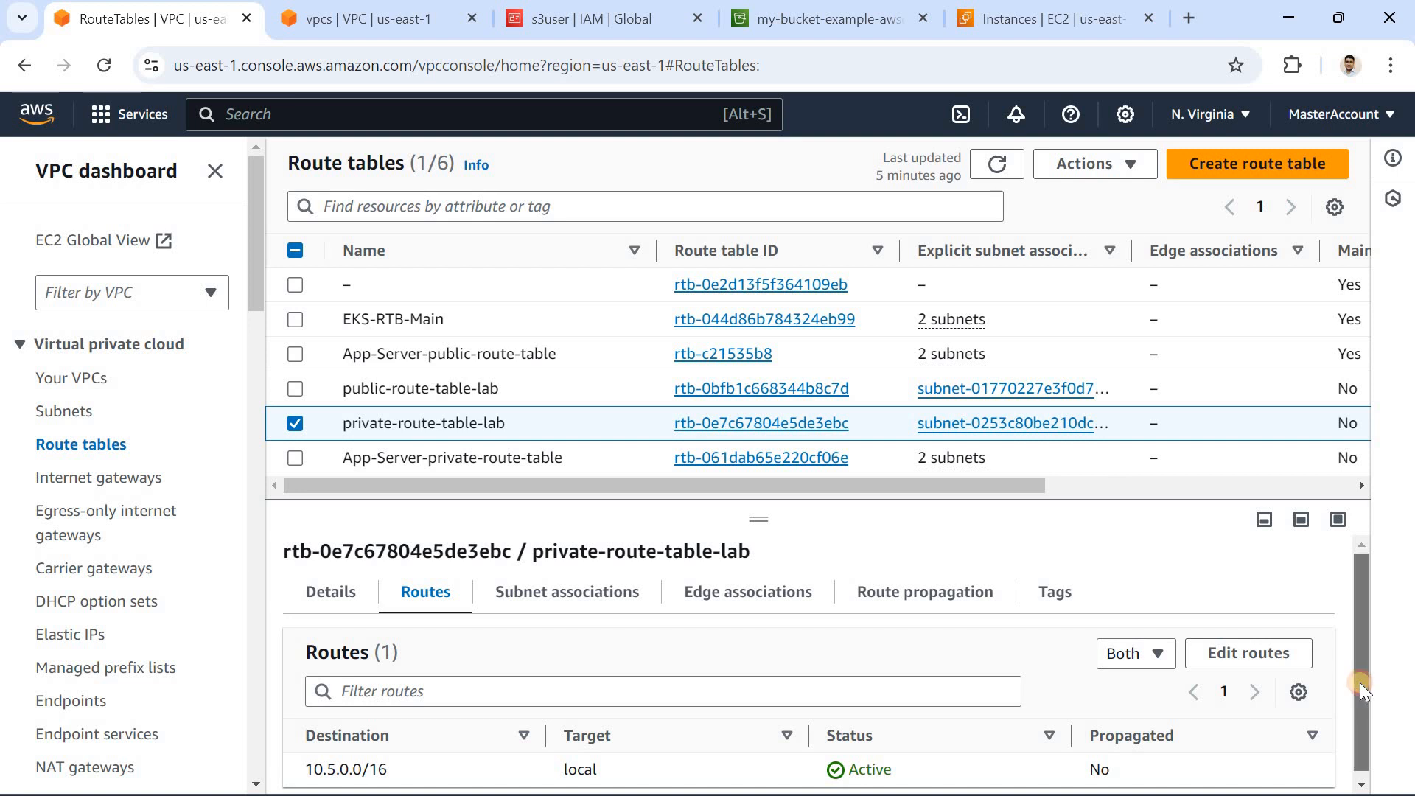
scroll(1360, 682, down, 1)
Step: Review private-route-table-lab in the route editor twice without saving, checking its routes in between, and clear its selection
click(1220, 650)
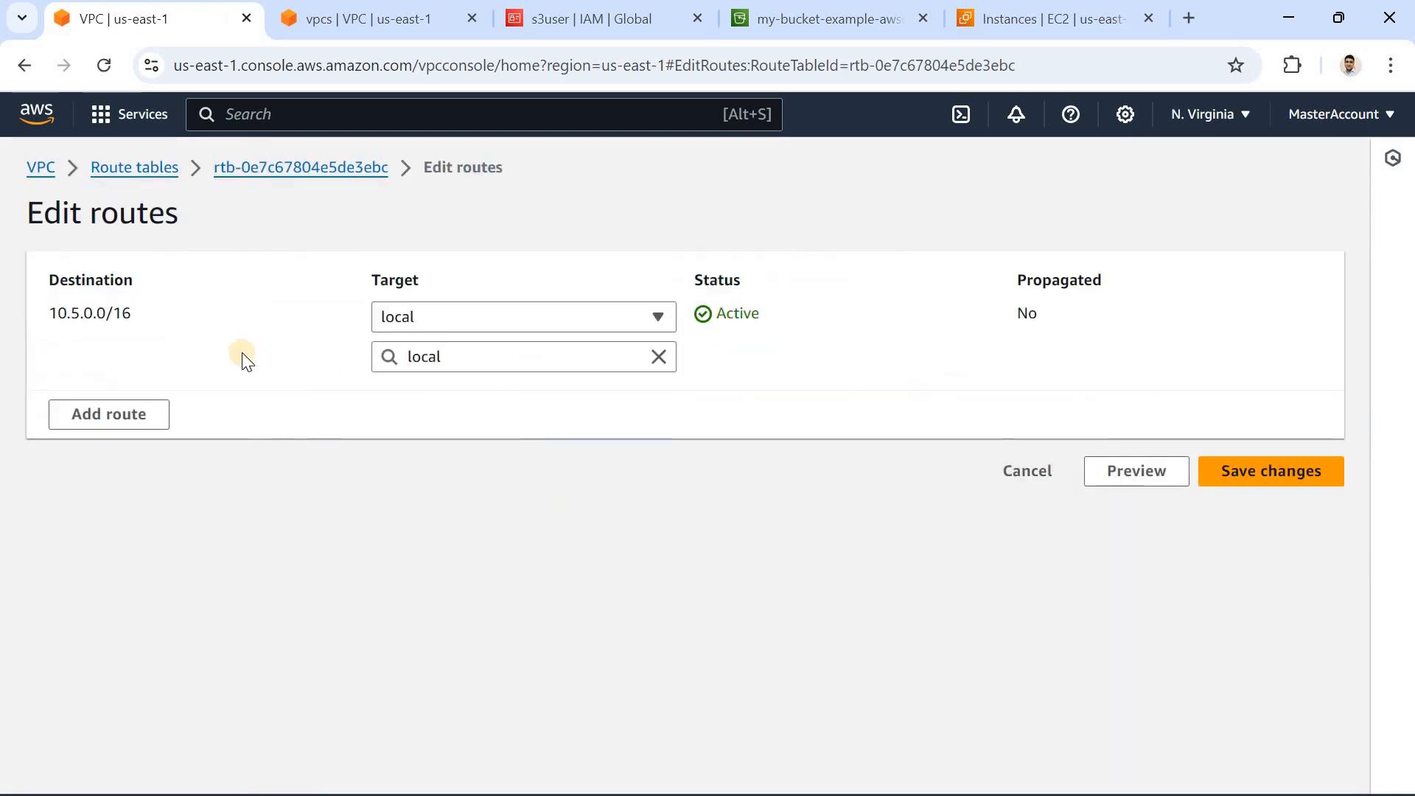
click(1027, 471)
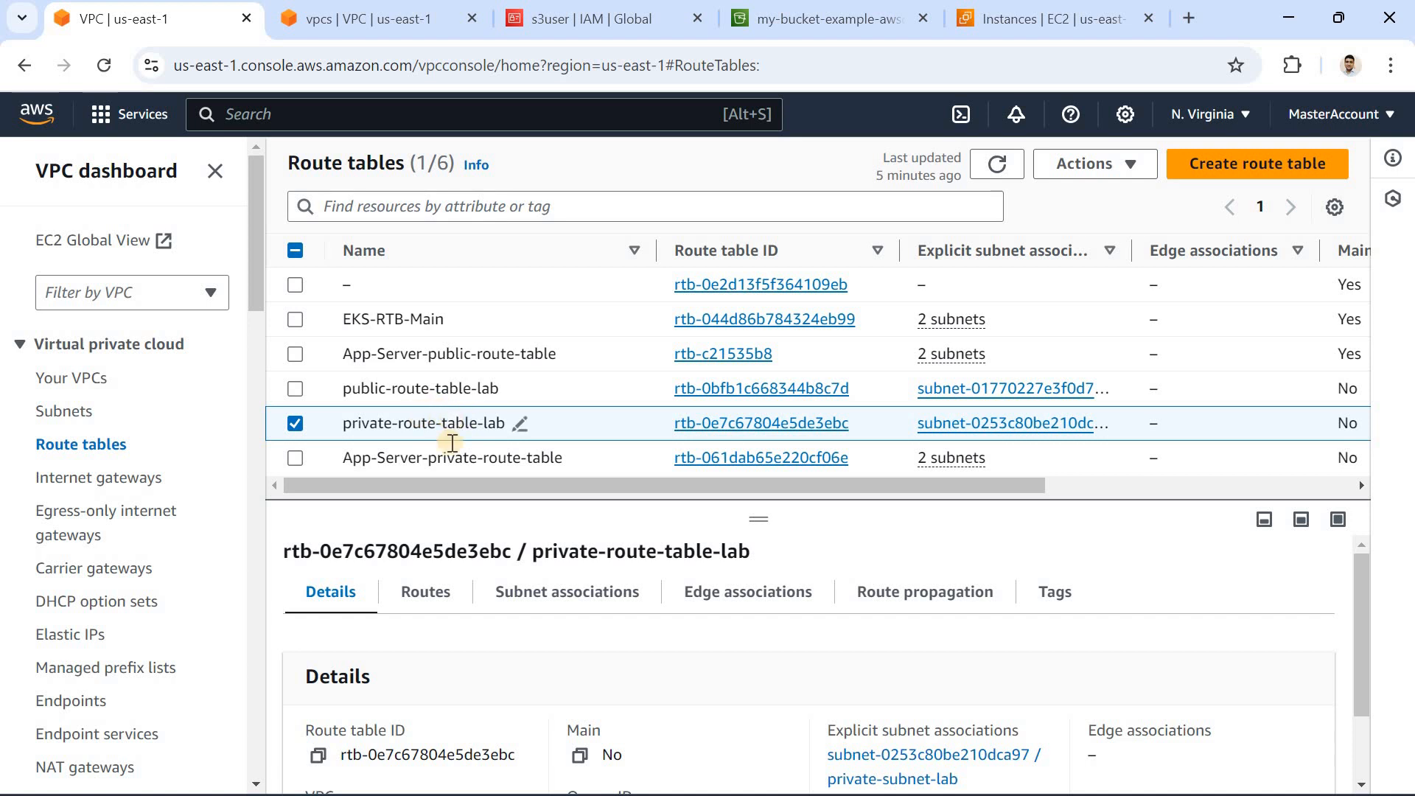
click(409, 594)
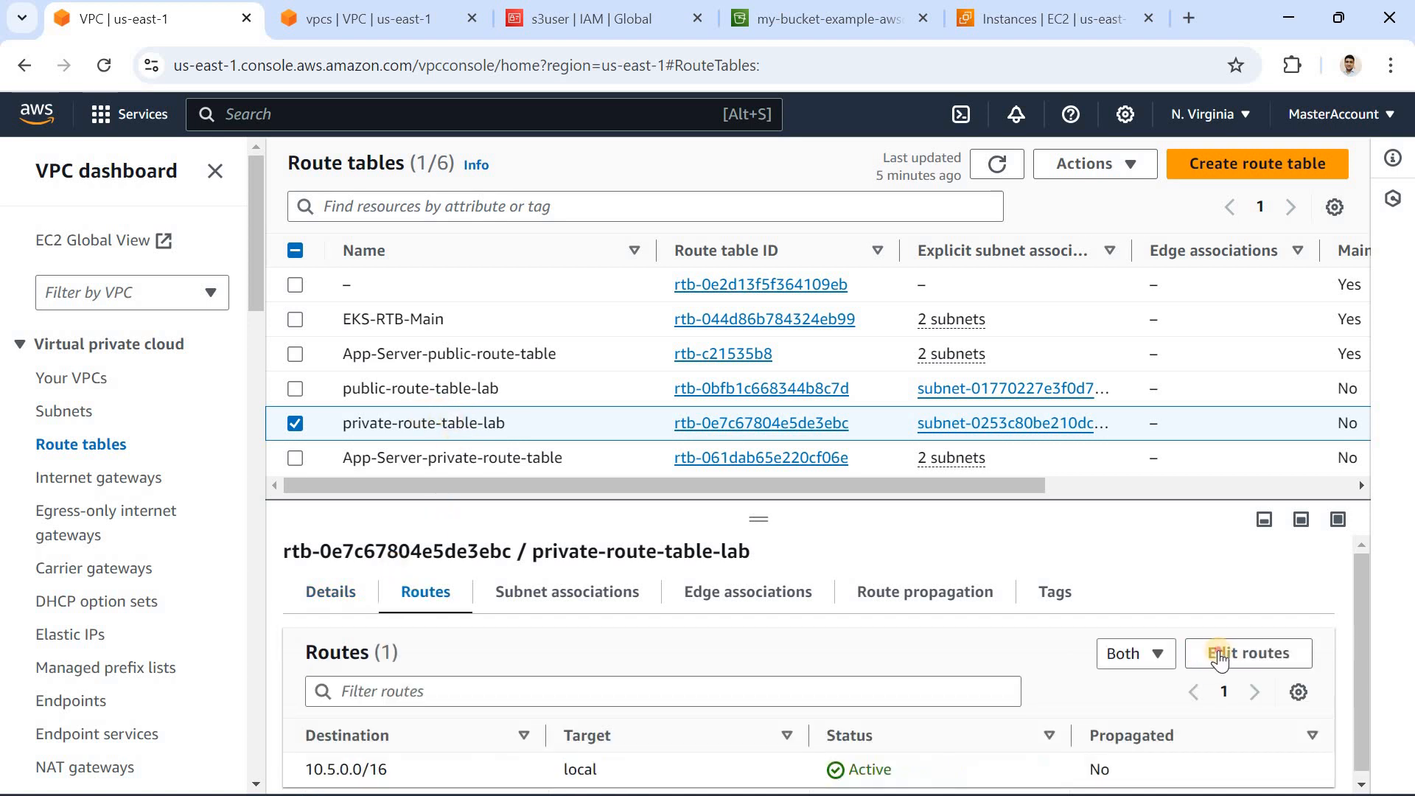
click(1219, 654)
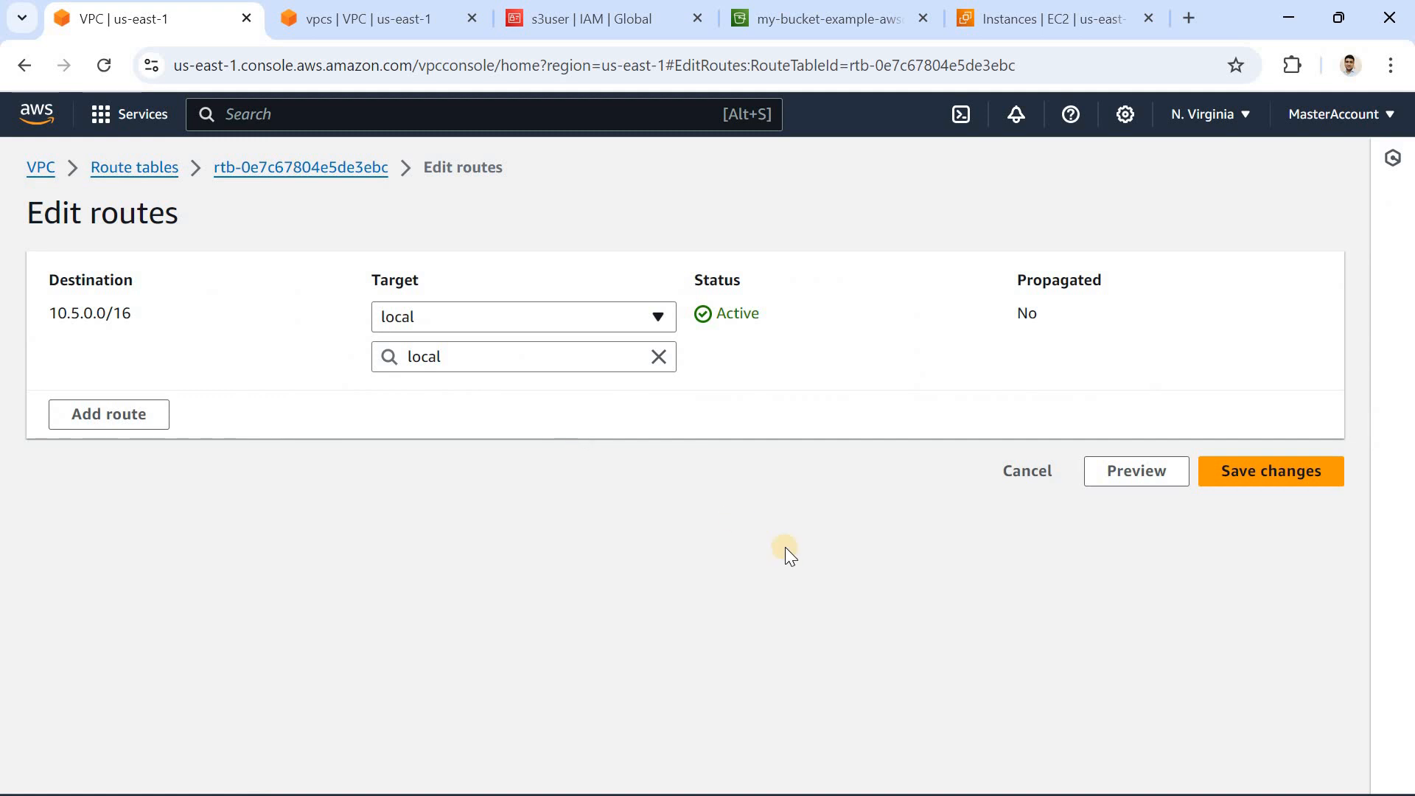
click(1032, 469)
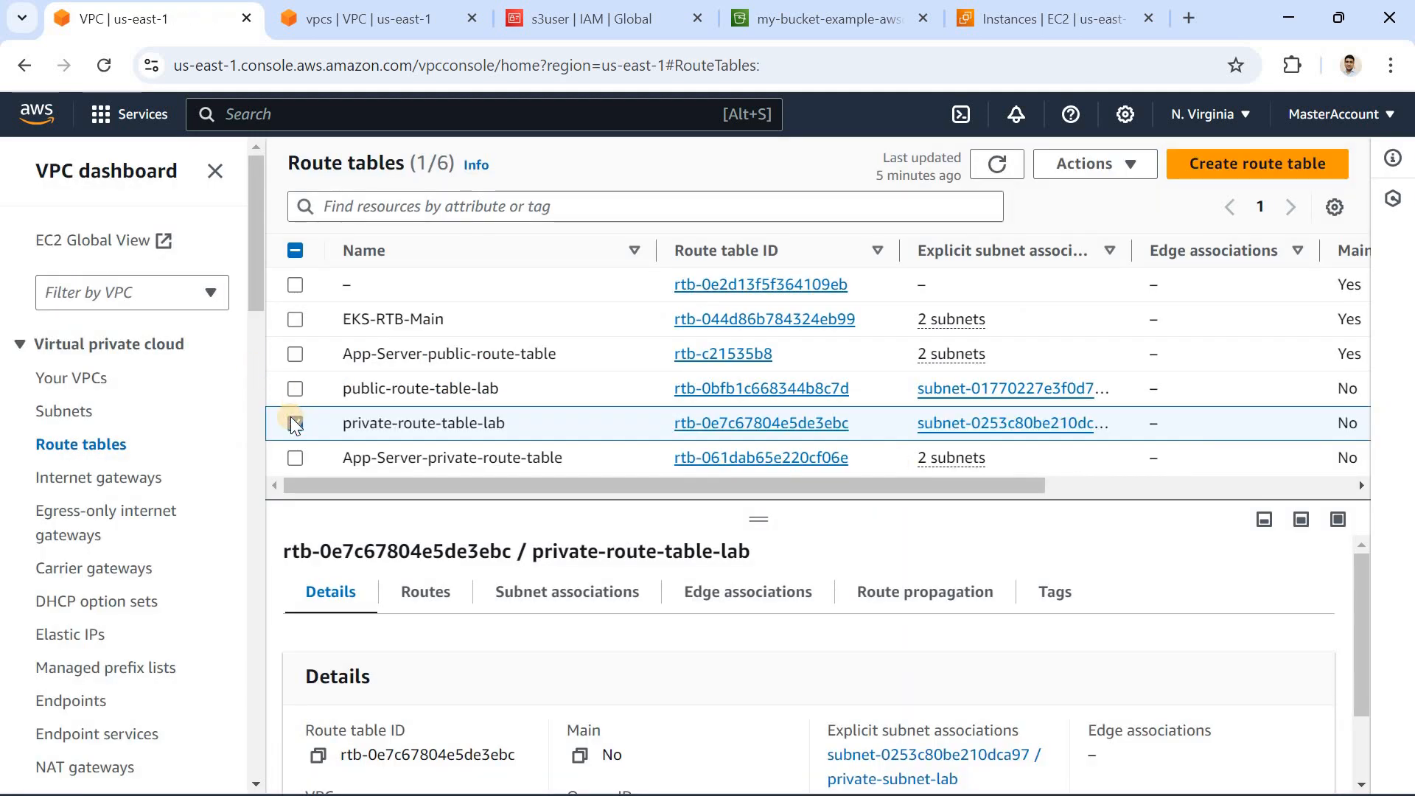
click(294, 424)
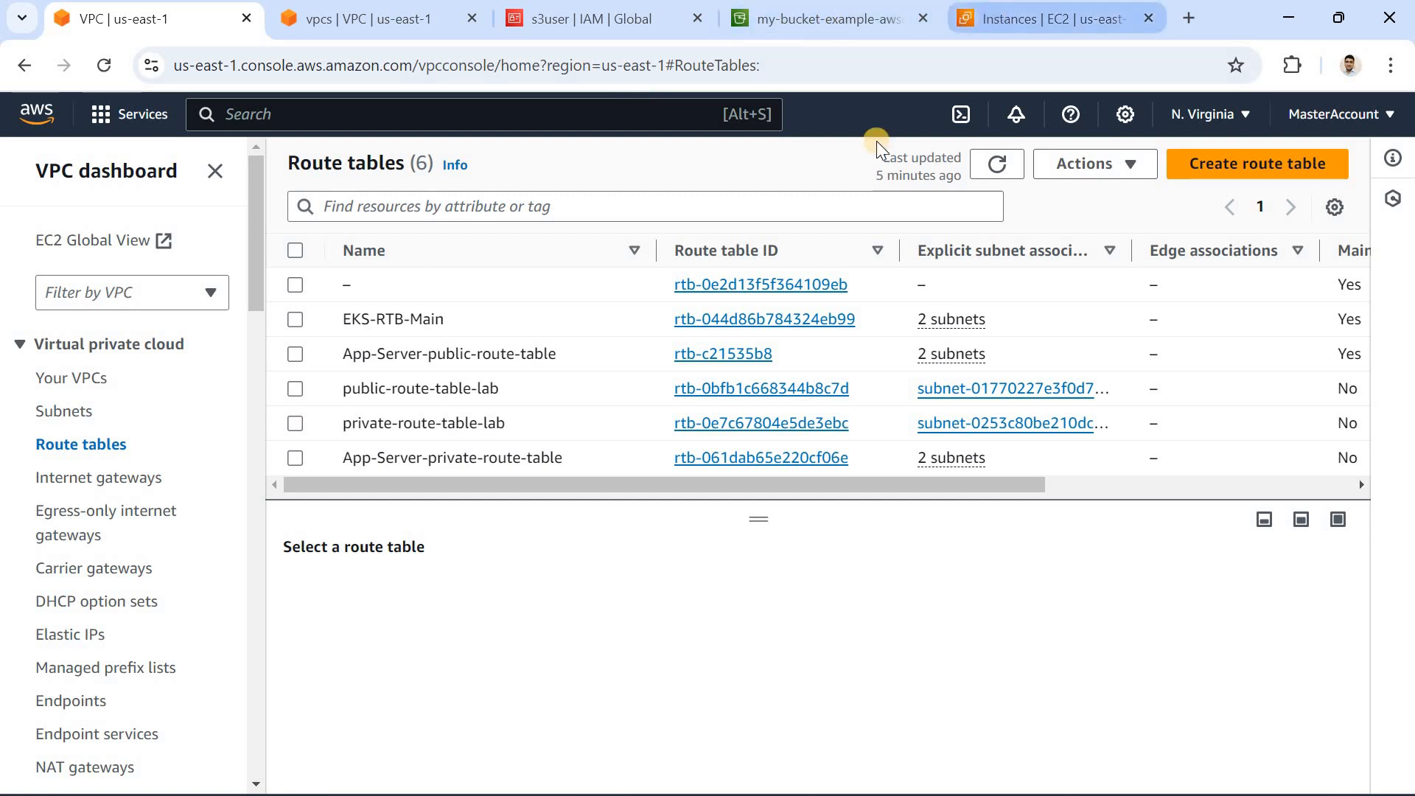
Step: Show the Jump-Host instance's details in the EC2 console, and exit the private server's SSH session in the PuTTY terminal
click(1054, 19)
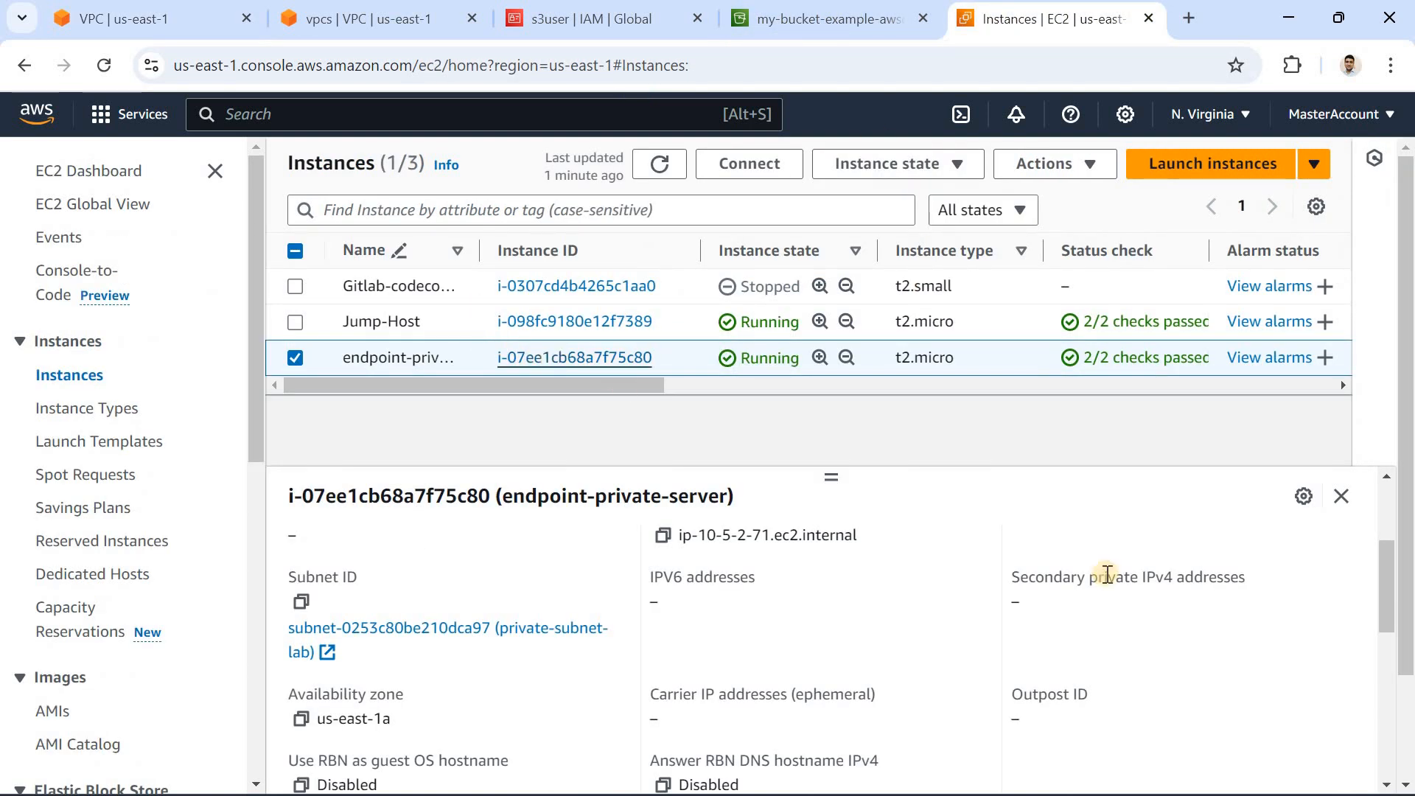
click(304, 359)
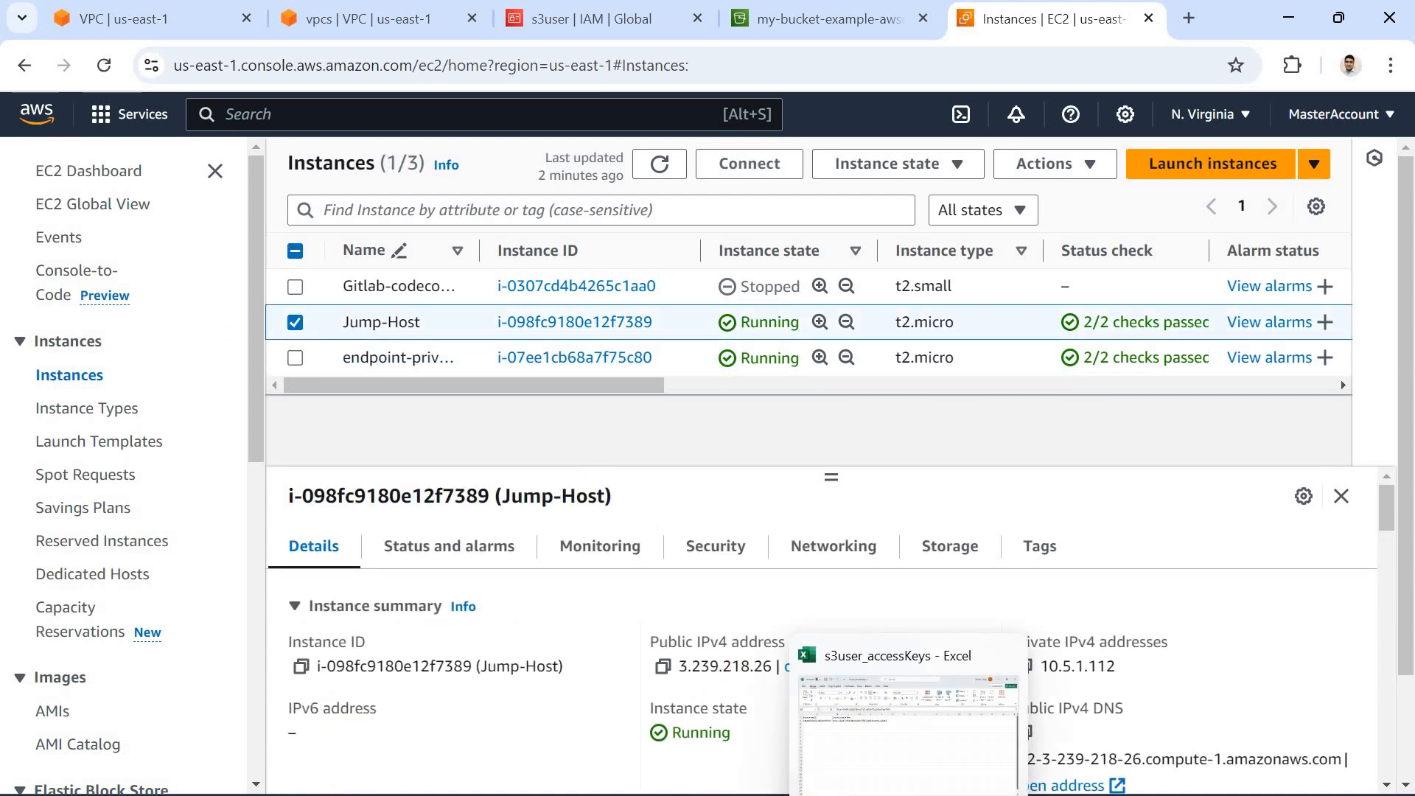
click(958, 794)
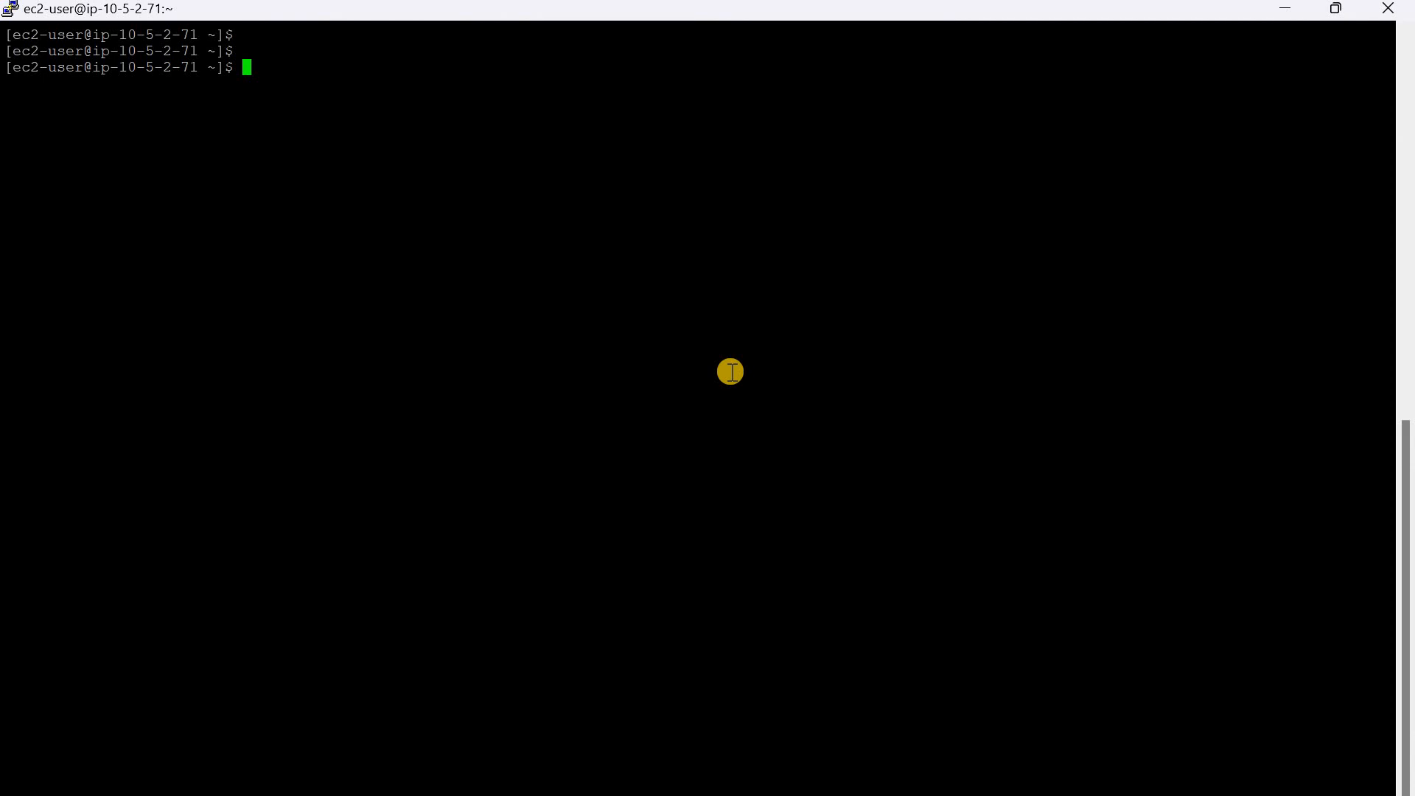
text(exit)
key(Return)
Step: Run ifconfig on the jump host and compare its eth0 address with Jump-Host's private IPv4 address in the EC2 console
text(ifconfig)
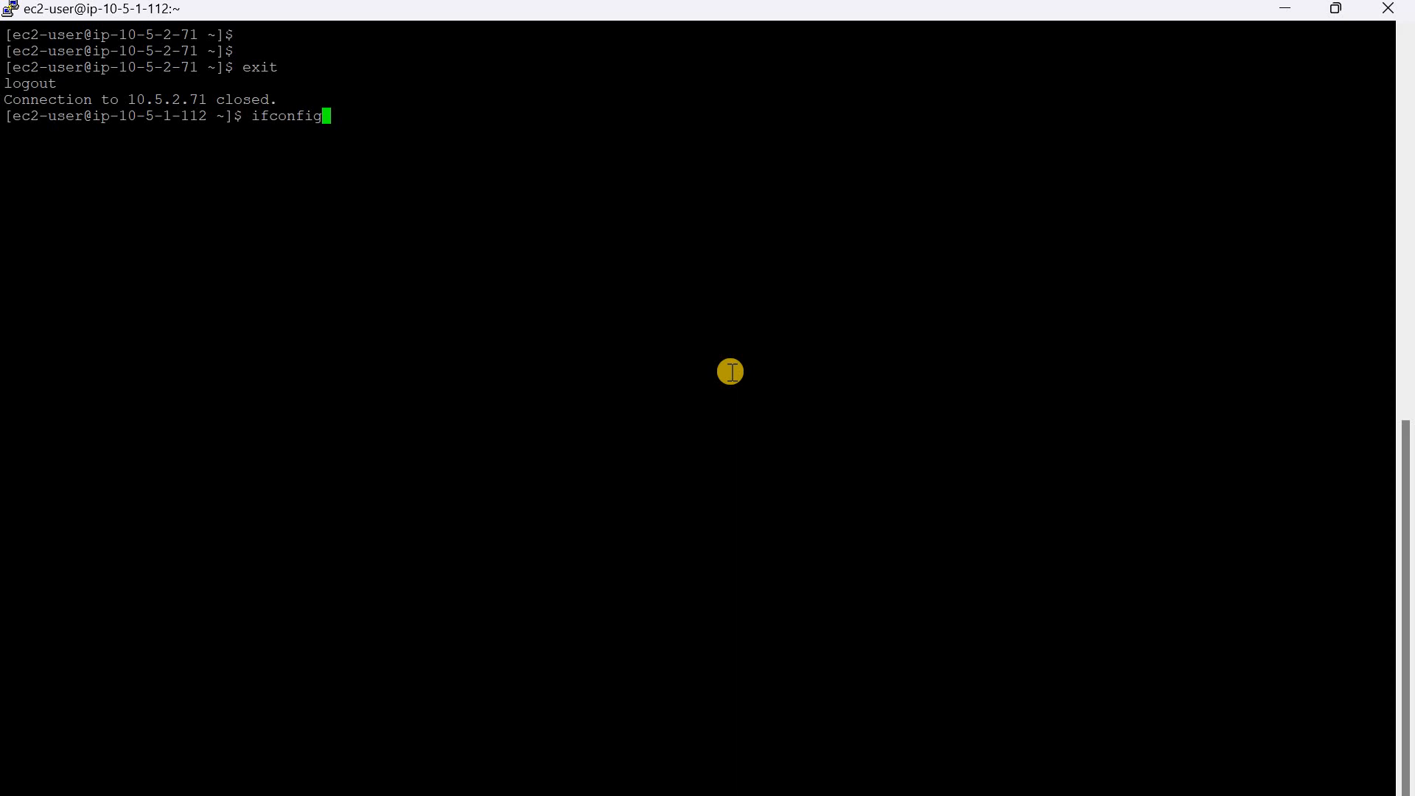
key(BackSpace)
text(g)
key(Return)
double_click(174, 148)
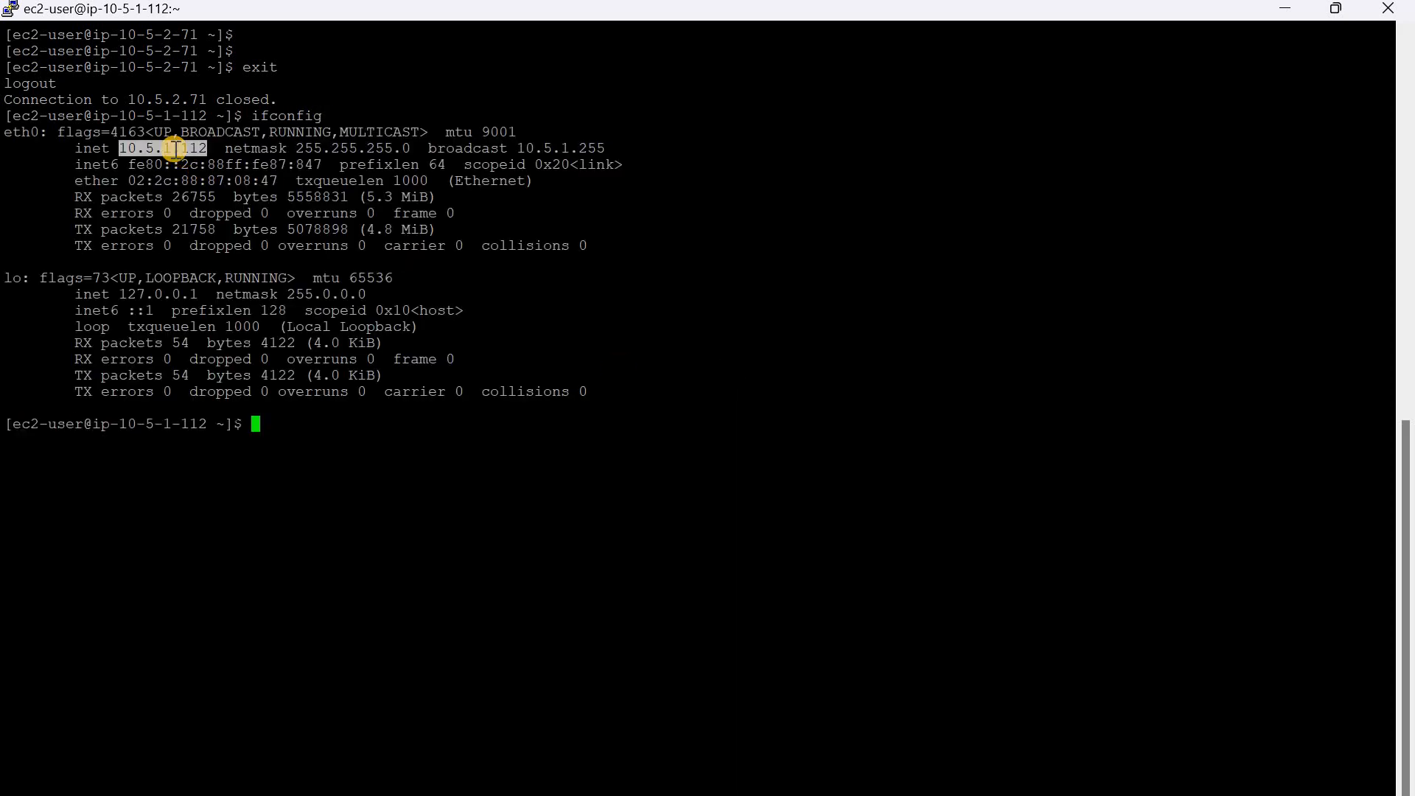
key(alt+Tab)
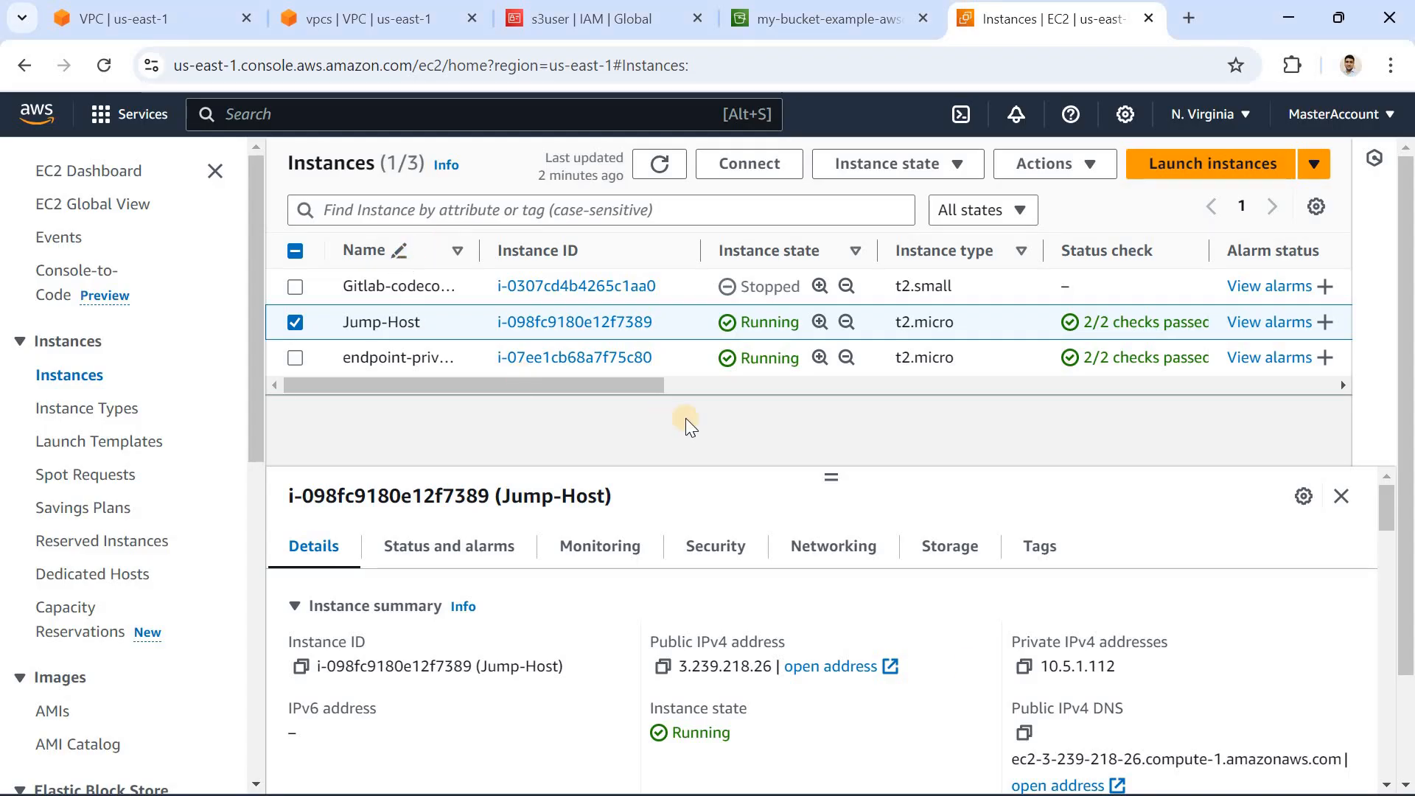
double_click(1097, 664)
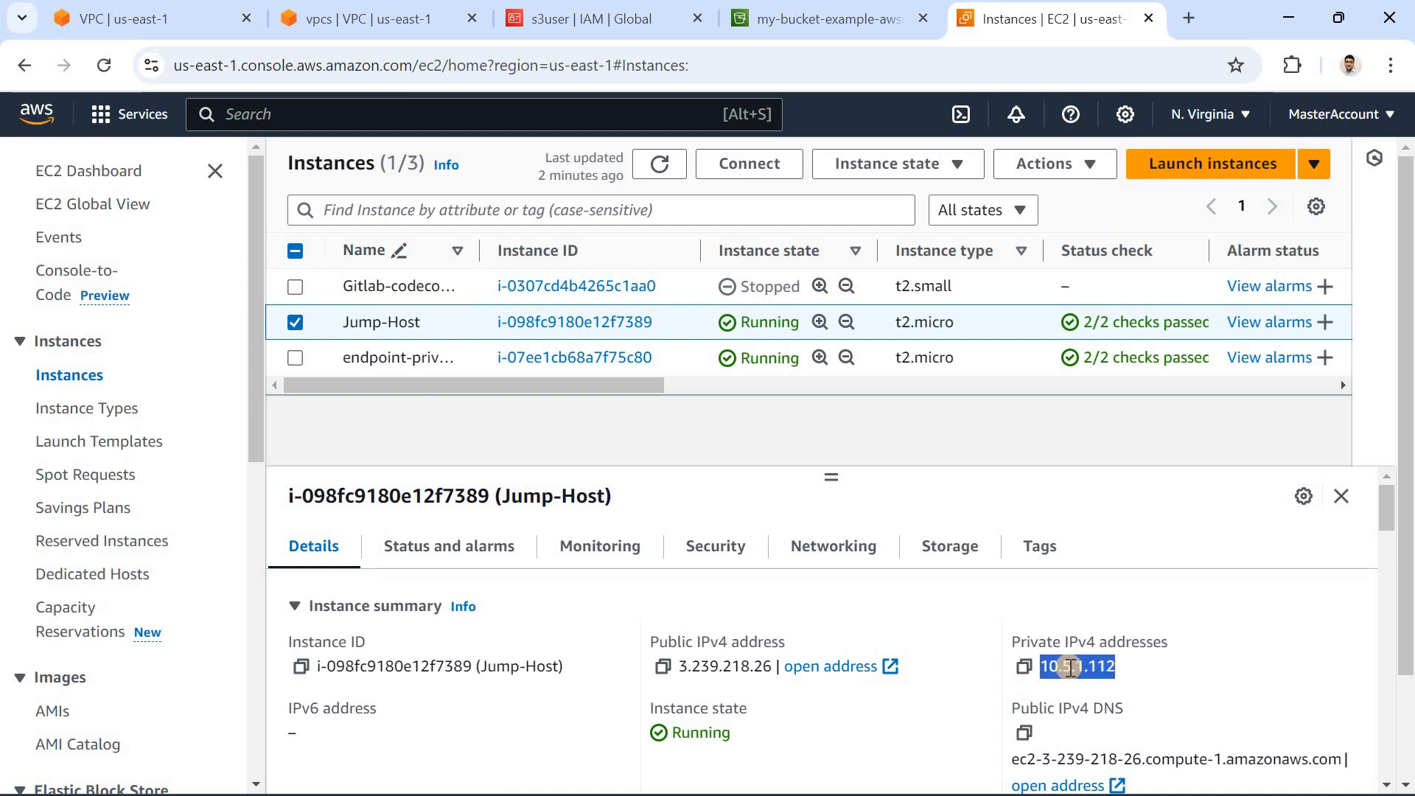
Step: Select endpoint-private-server instead of Jump-Host and copy its private IPv4 address
click(293, 323)
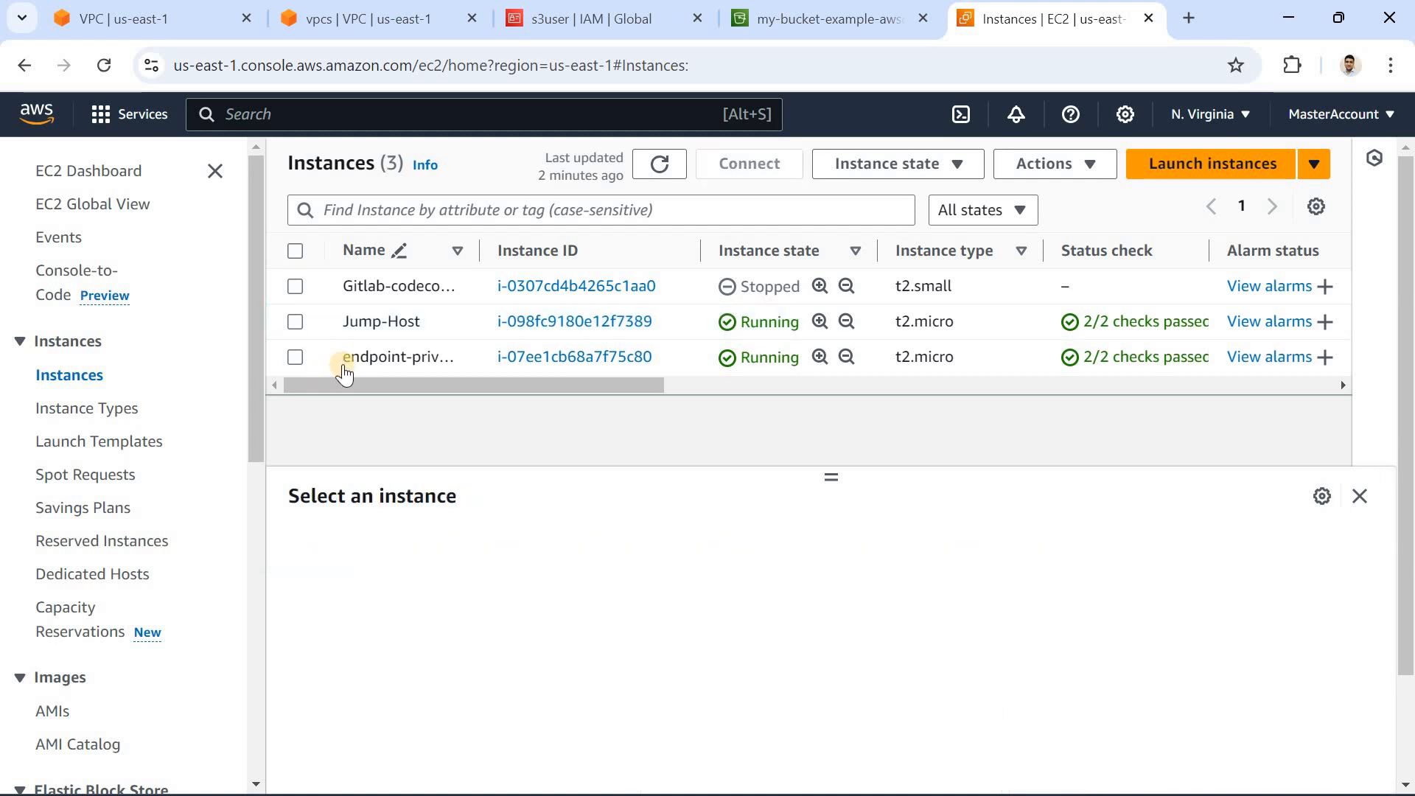
click(295, 358)
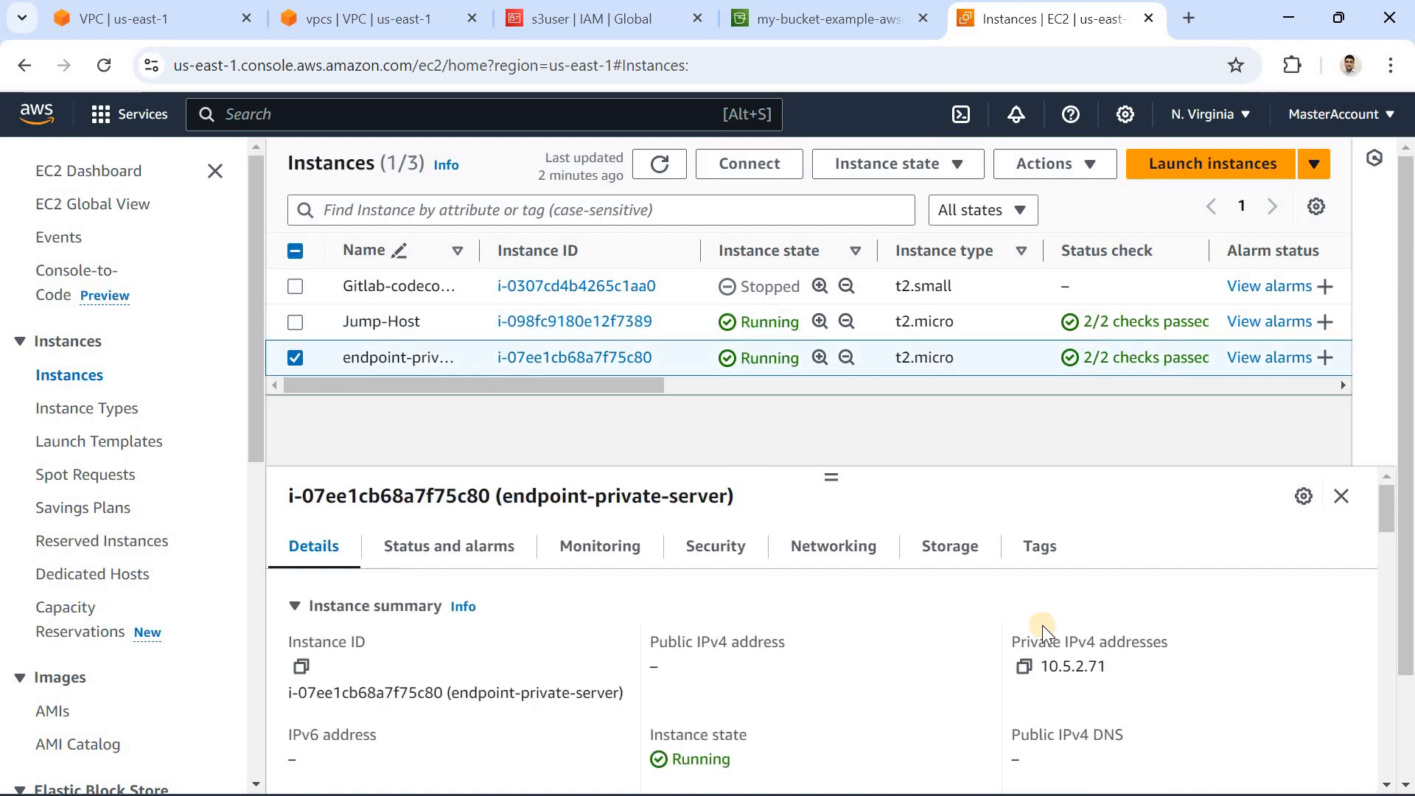
click(1024, 668)
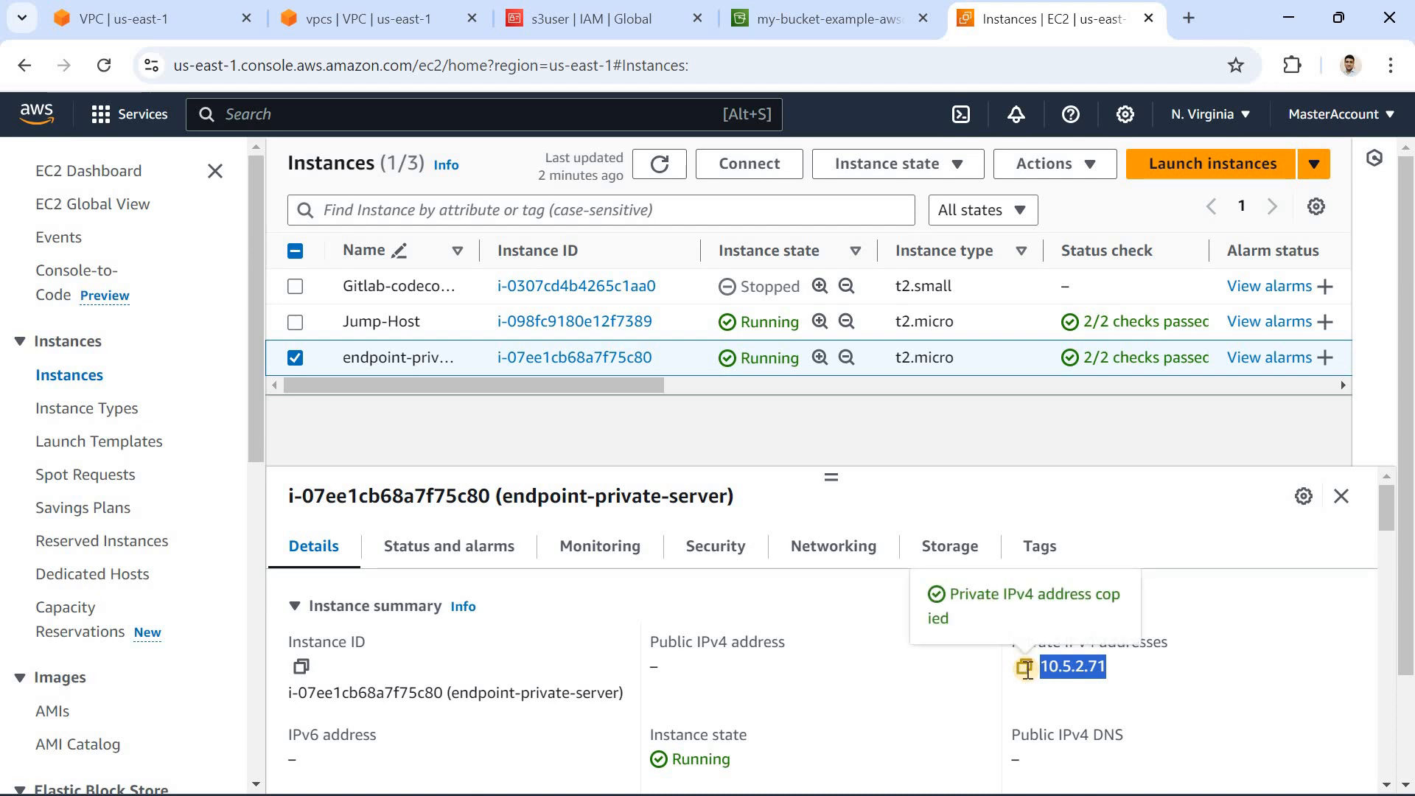
Step: Switch to the PuTTY terminal, ping google.com from the jump host and stop the ping after a few replies
key(alt+Tab)
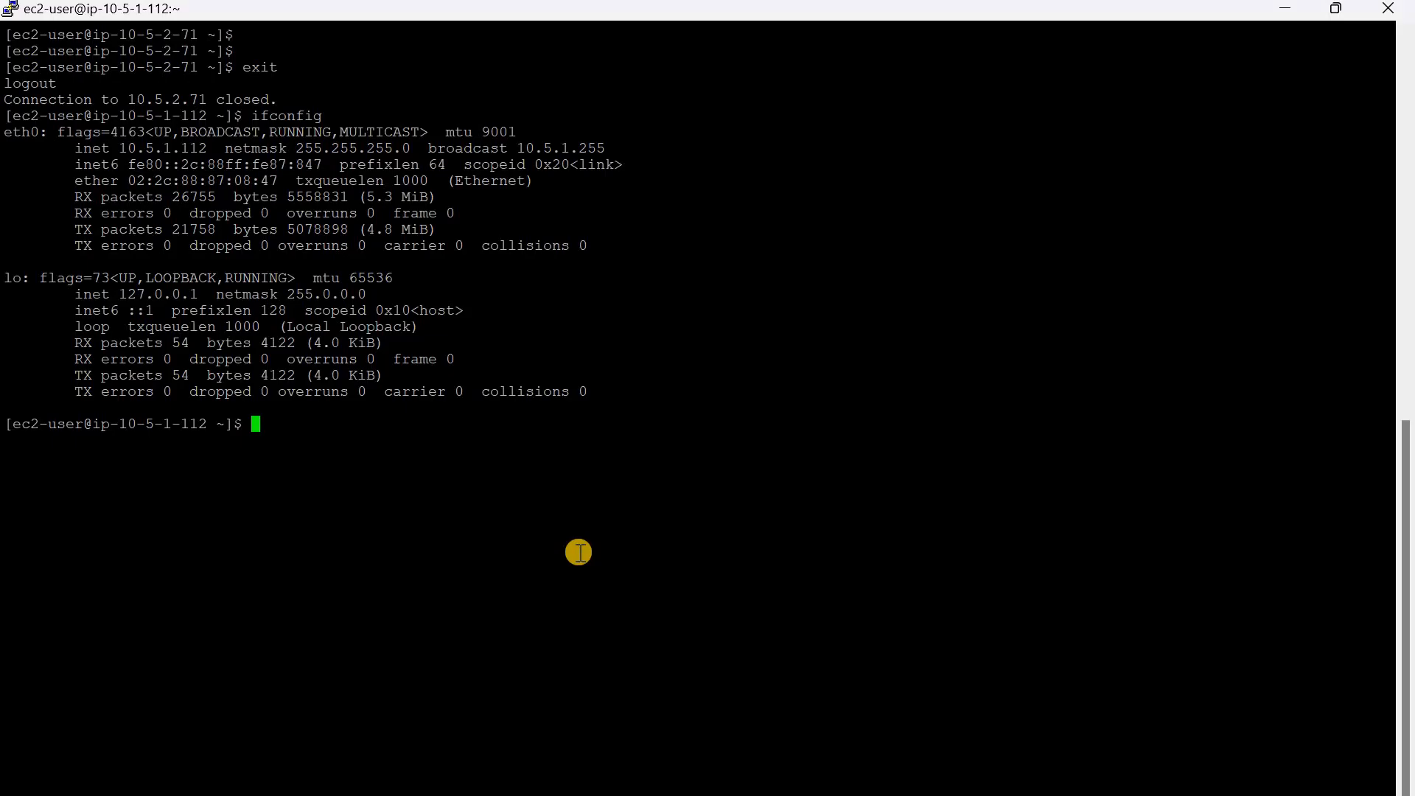
text(ping google.com)
key(Return)
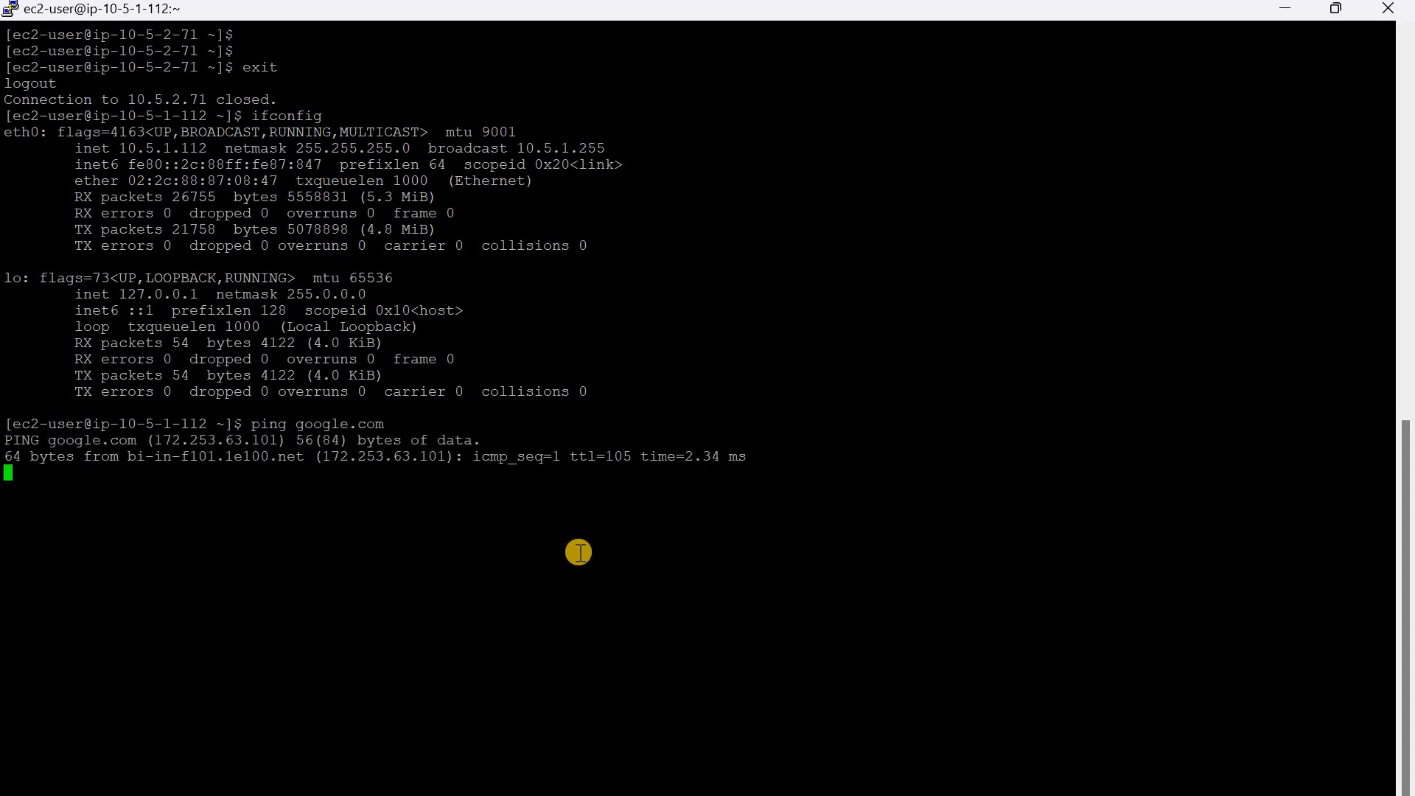
key(ctrl+x)
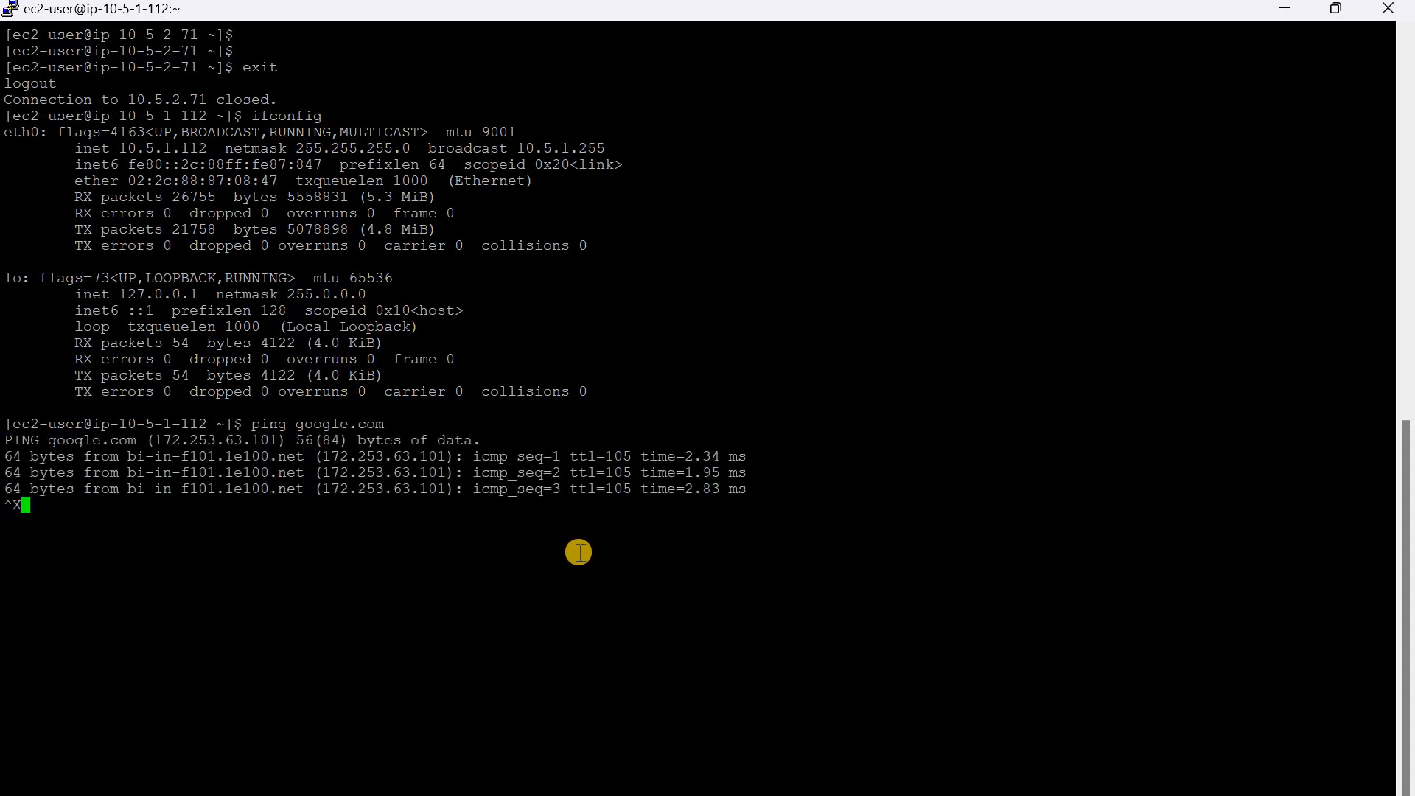
key(ctrl+c)
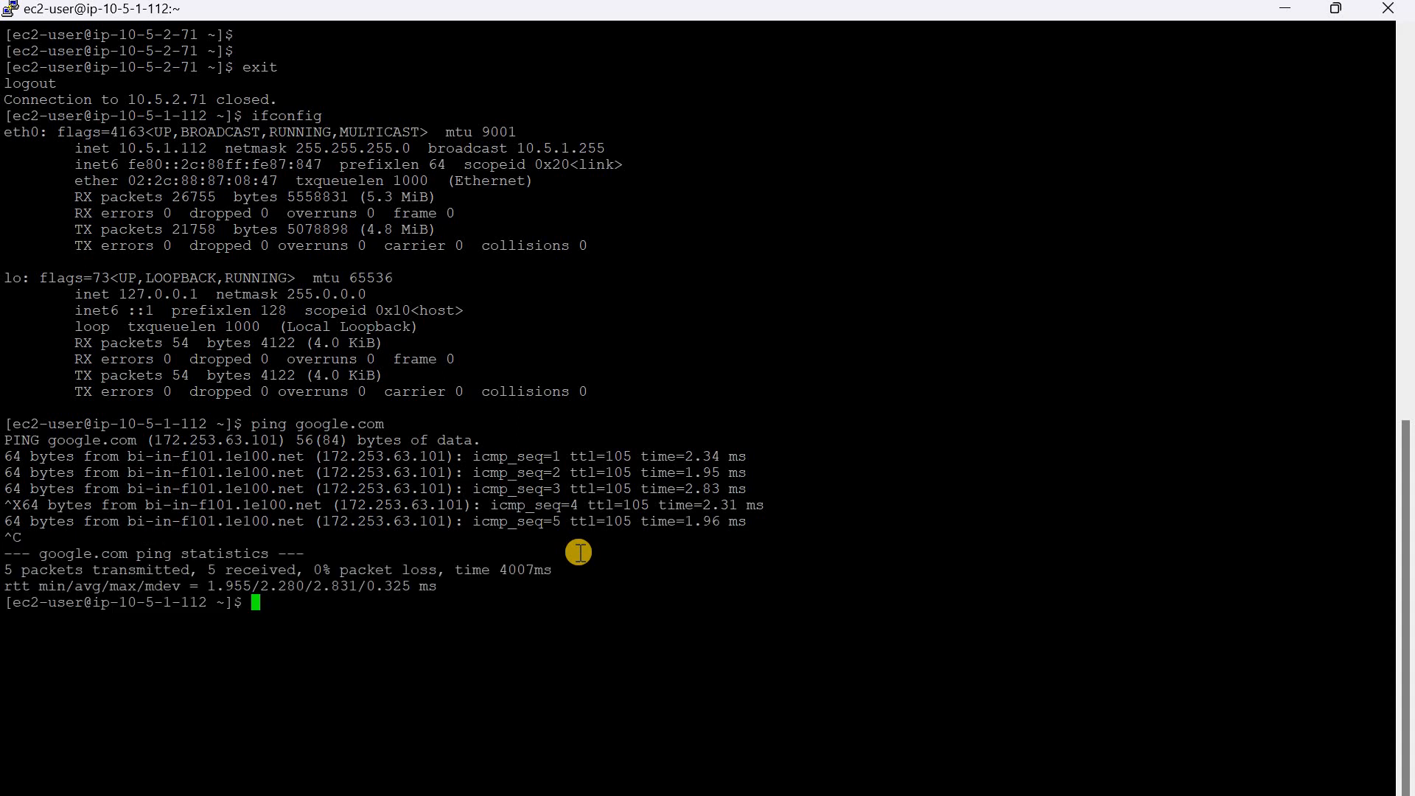
text(ss -i ke)
key(Tab)
text(ec20user@)
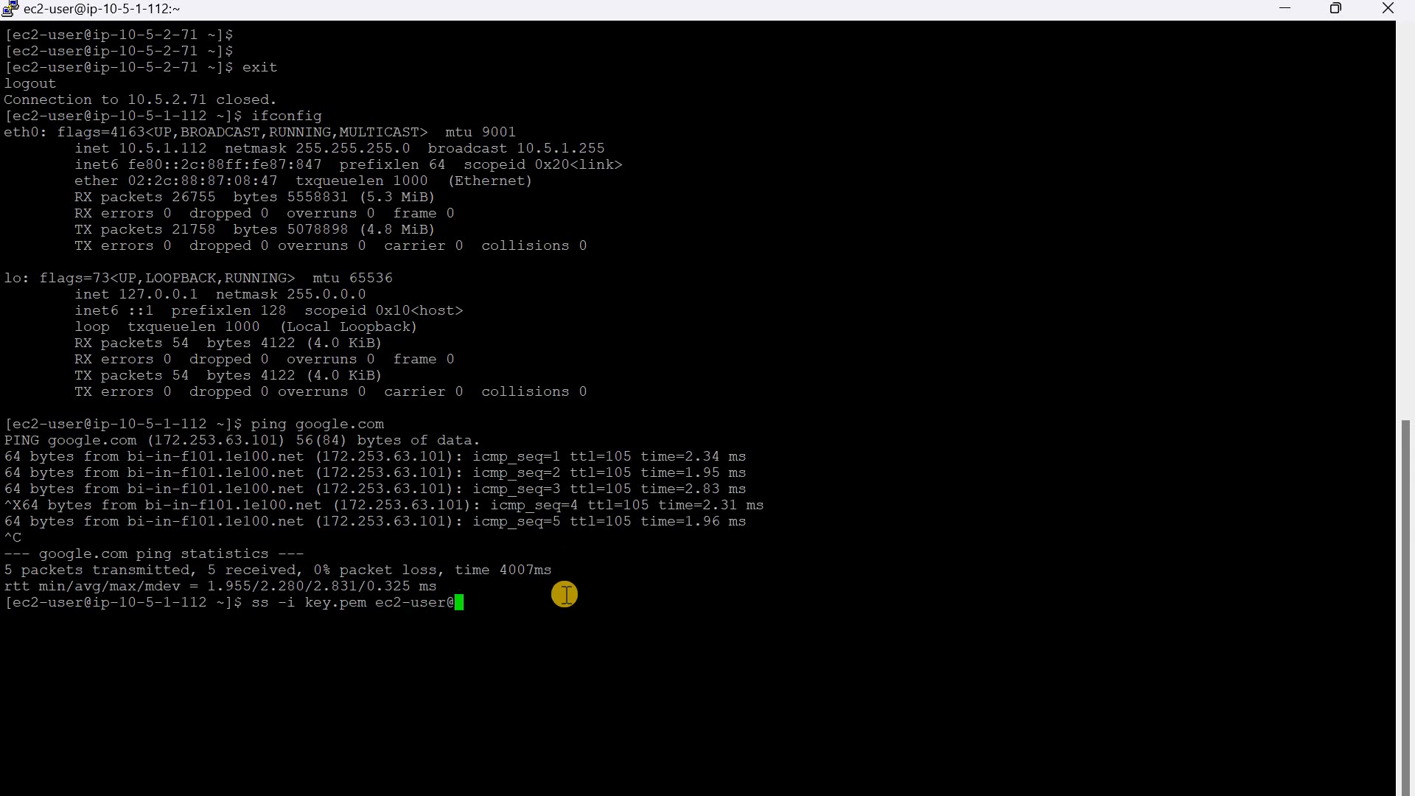
right_click(566, 595)
key(Return)
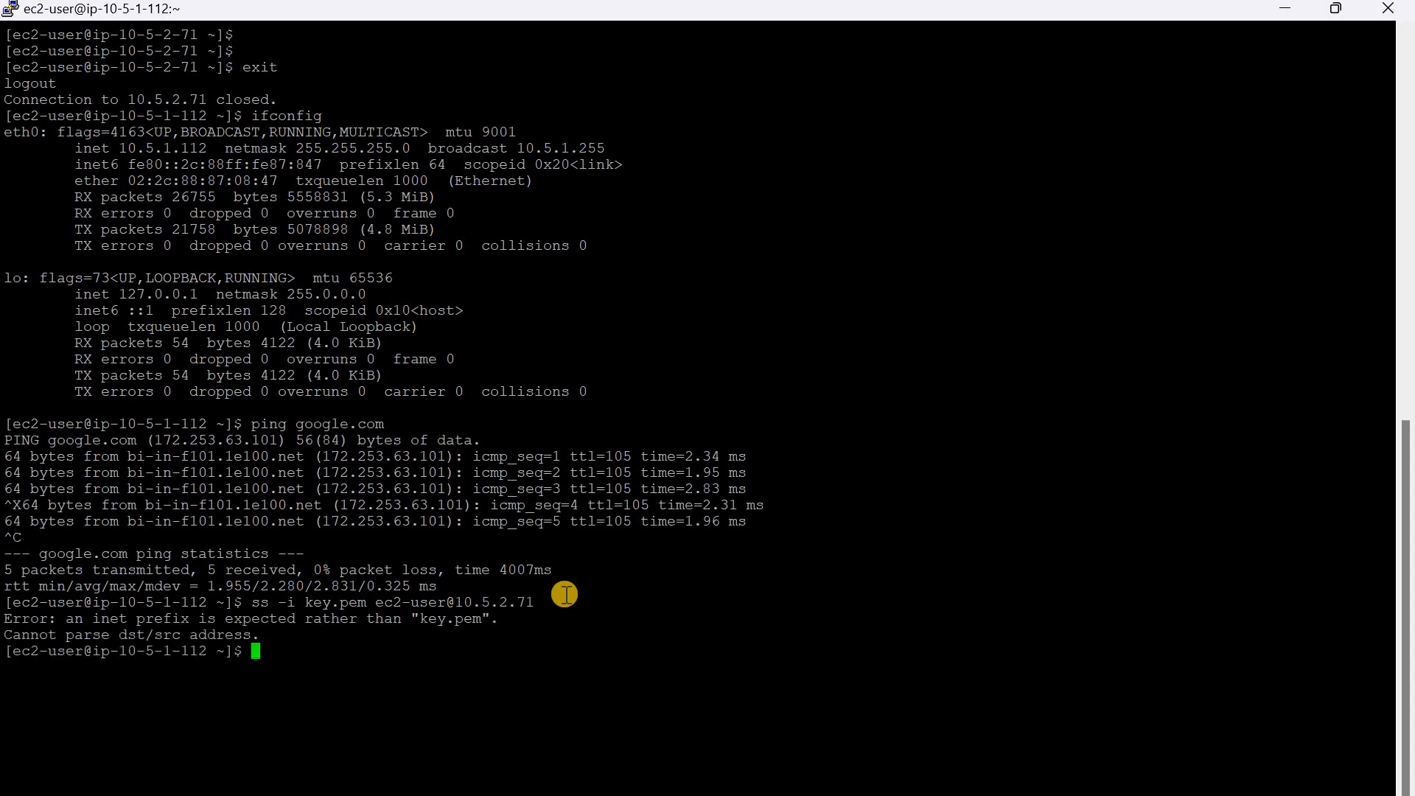
key(Up)
key(Left)
key(Left)
key(Left)
key(Left)
key(Left)
key(Left)
key(Left)
key(Left)
key(Left)
key(Left)
key(Left)
key(Left)
key(Left)
key(Left)
key(Left)
key(Left)
key(Left)
key(Left)
key(Left)
key(Left)
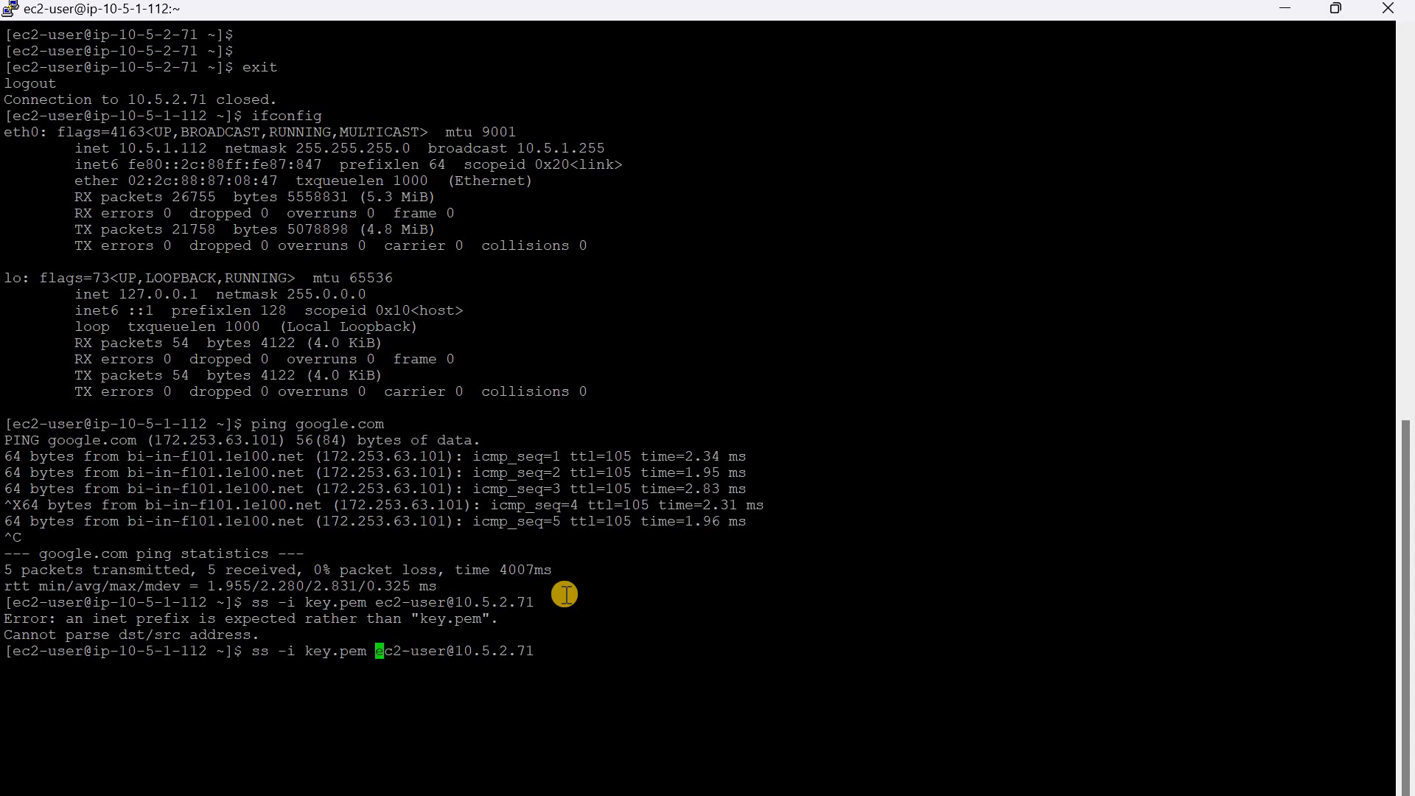
key(Right)
text(h)
key(Return)
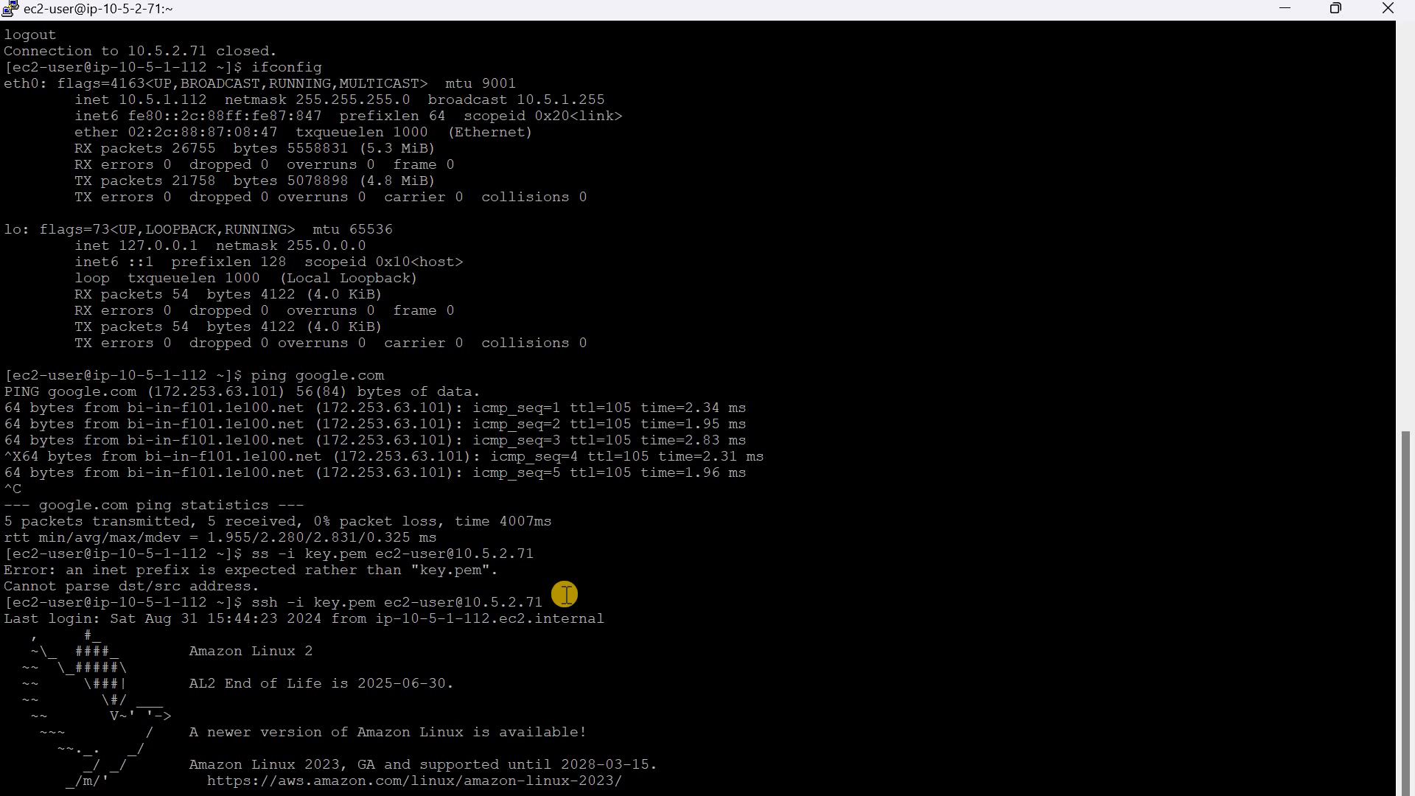
key(ctrl+l)
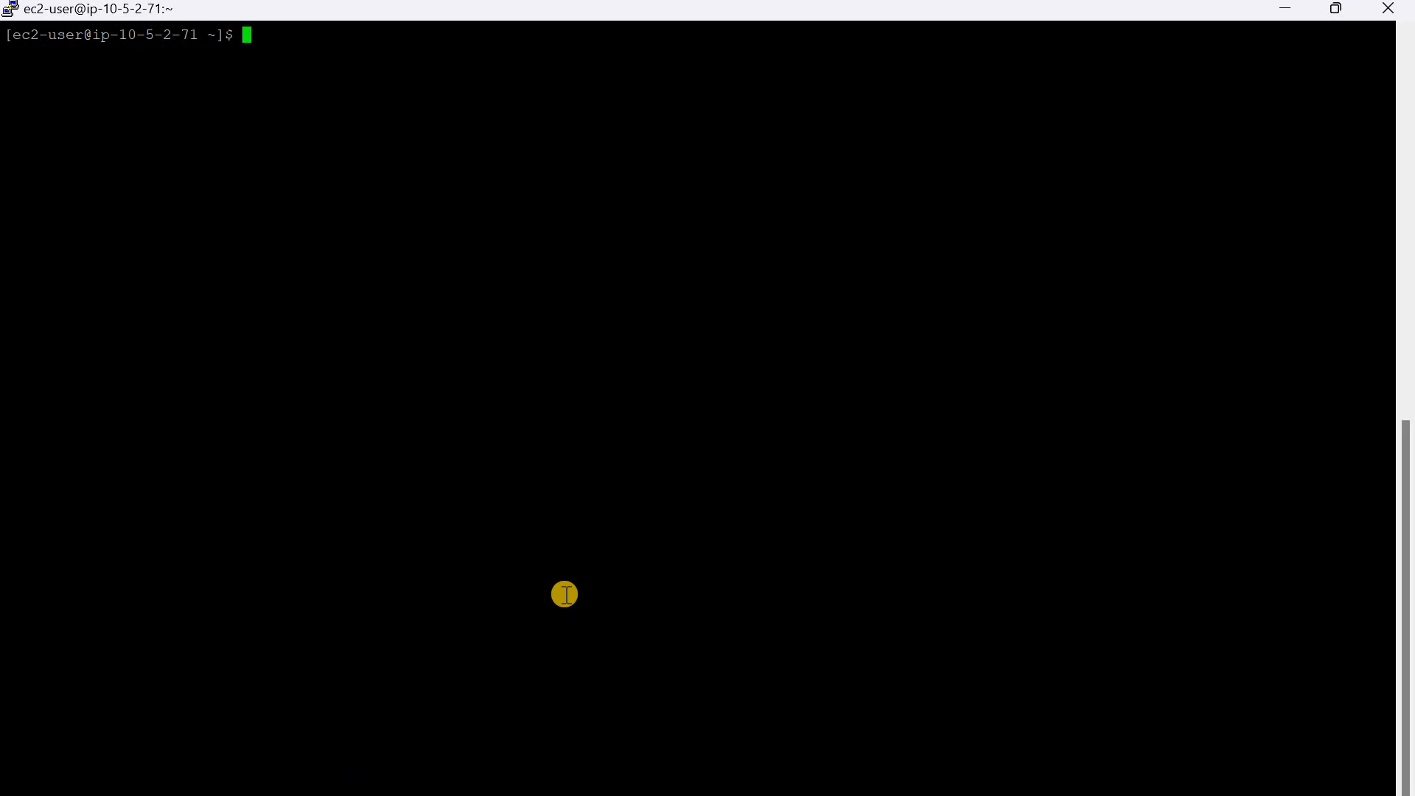
Step: Try to show the private server's network interfaces with the command ifcofing
key(Return)
text(ifcofn)
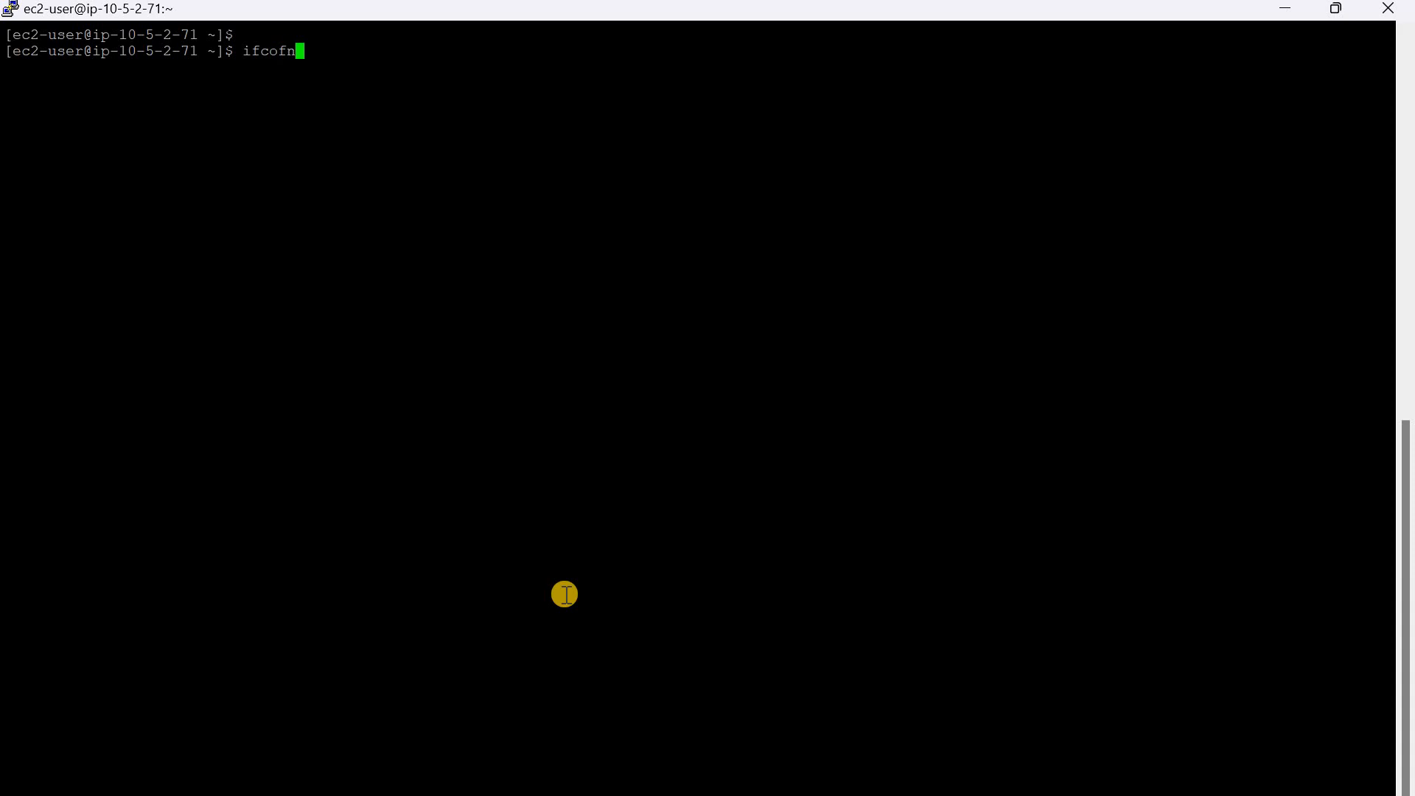
key(BackSpace)
text(ing)
key(Return)
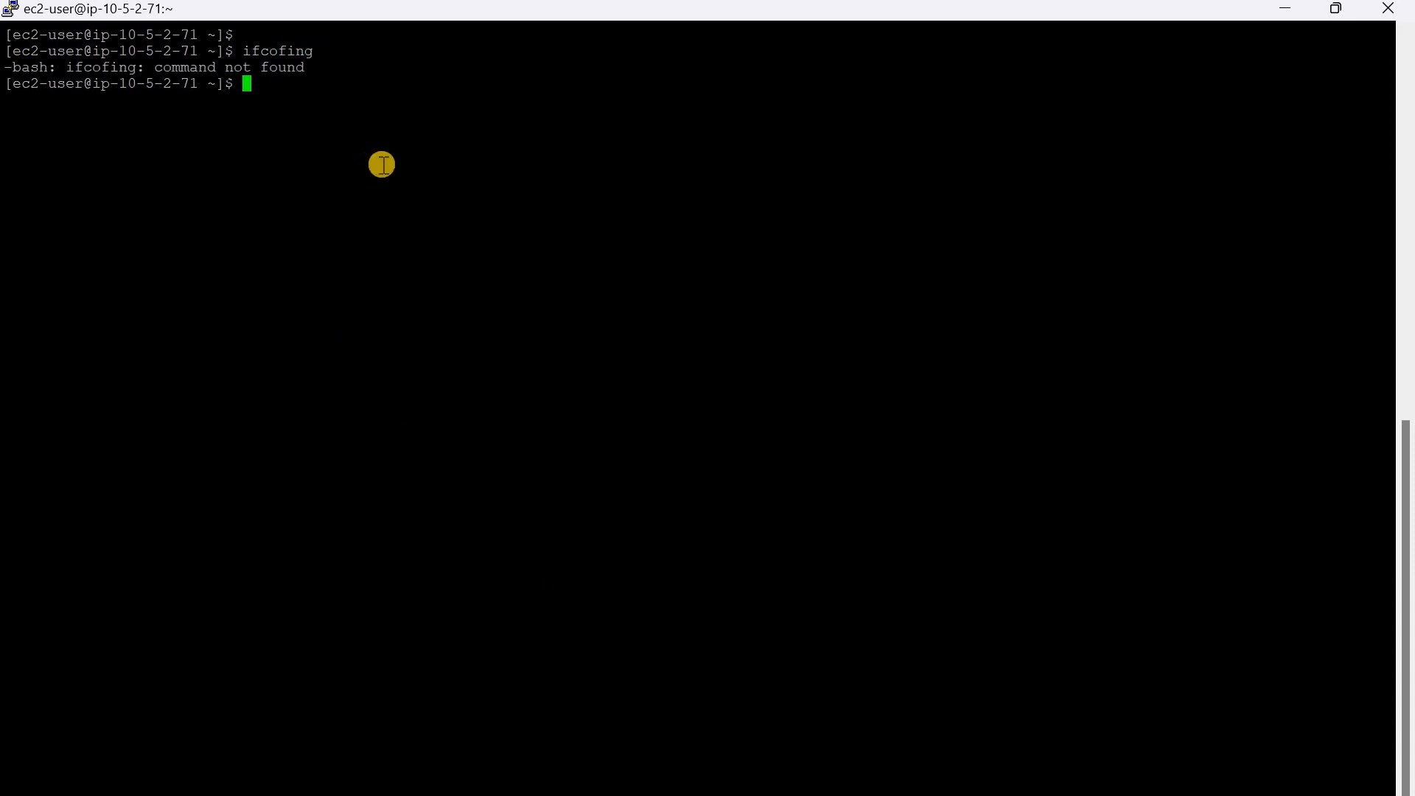
Step: Run ifconfig on the private server and compare its eth0 address with endpoint-private-server's private IPv4 address in the EC2 console
text(ifconfig)
key(Return)
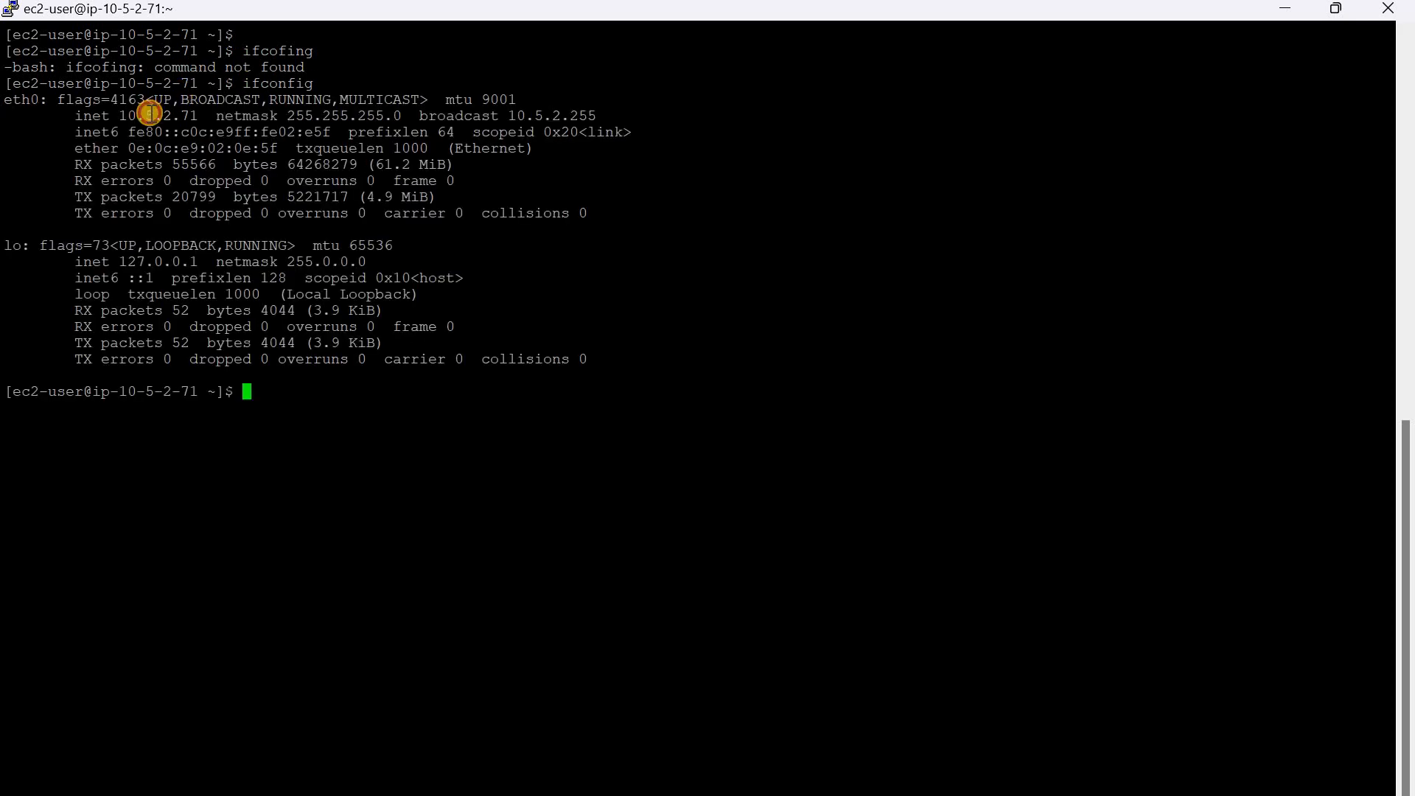
double_click(150, 115)
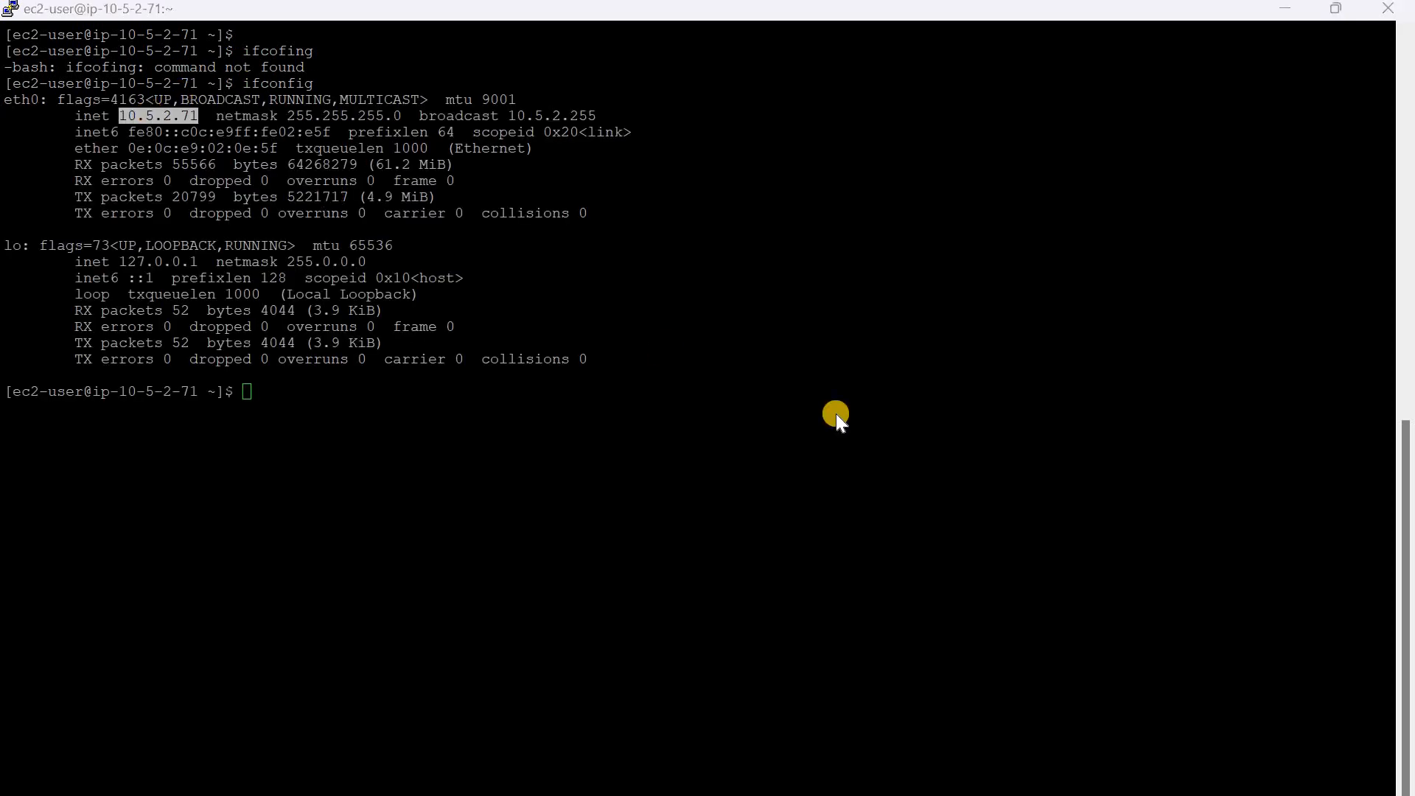
key(alt+Tab)
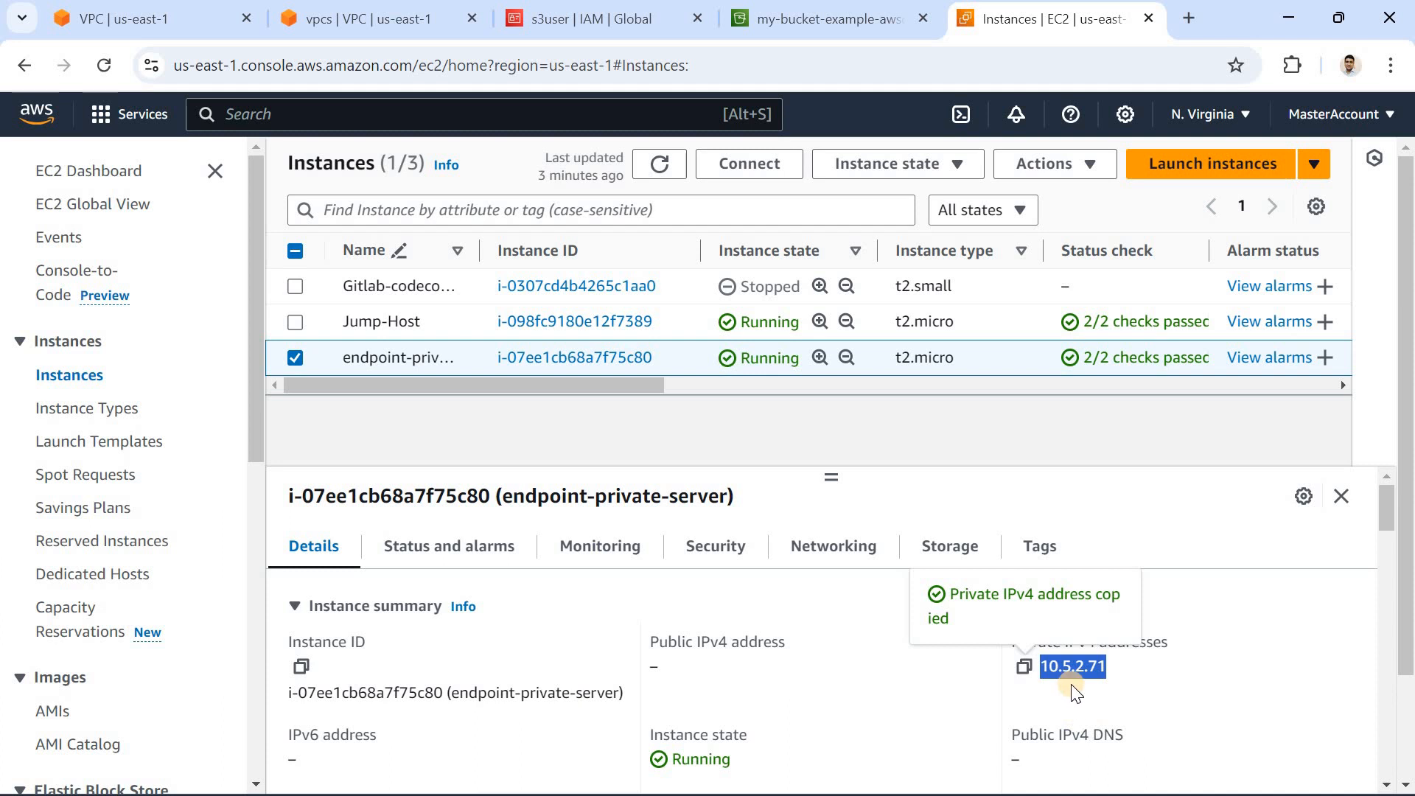
key(alt+Tab)
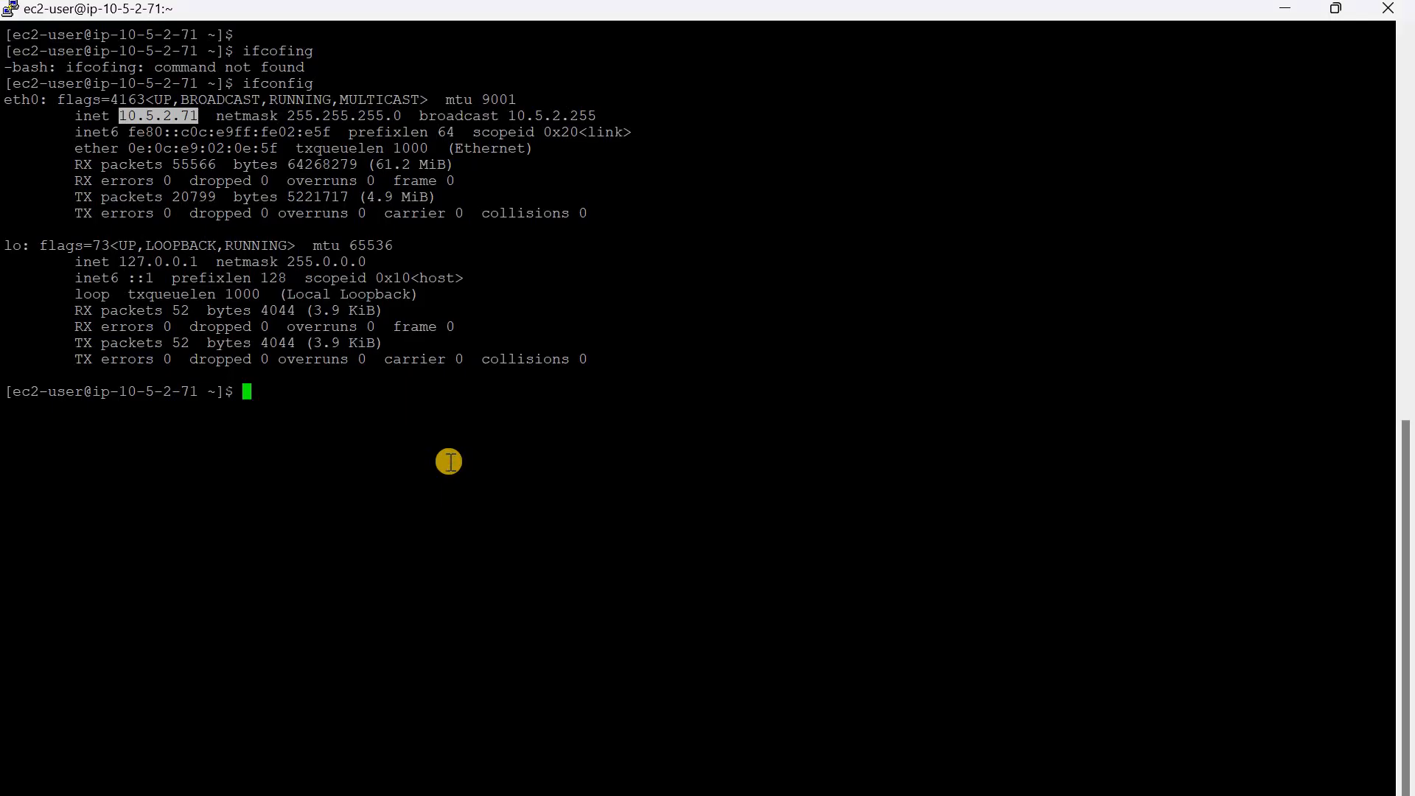
Step: Ping google.com from the private server to test its internet access, and stop the ping after several seconds
click(449, 462)
text(ping )
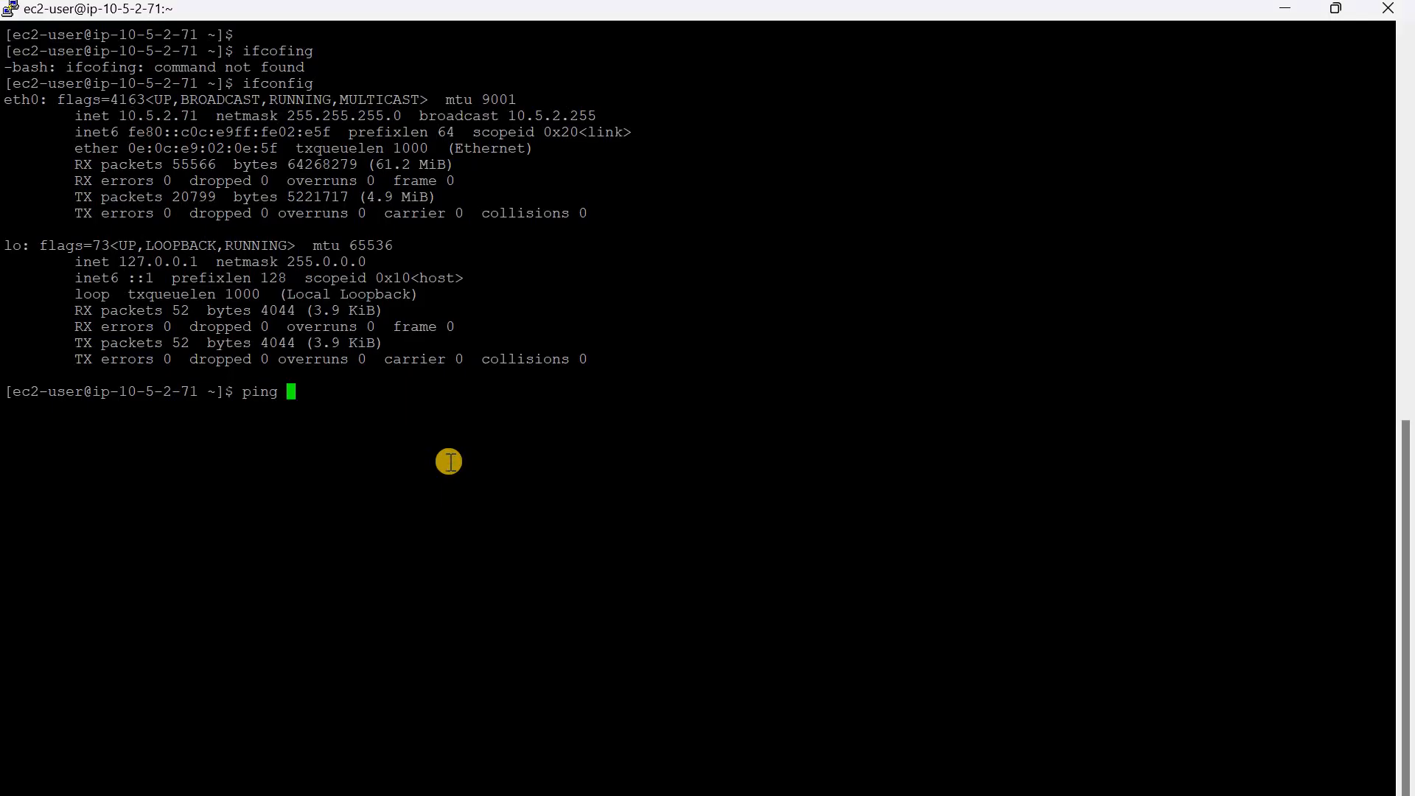
text(google.com)
key(Return)
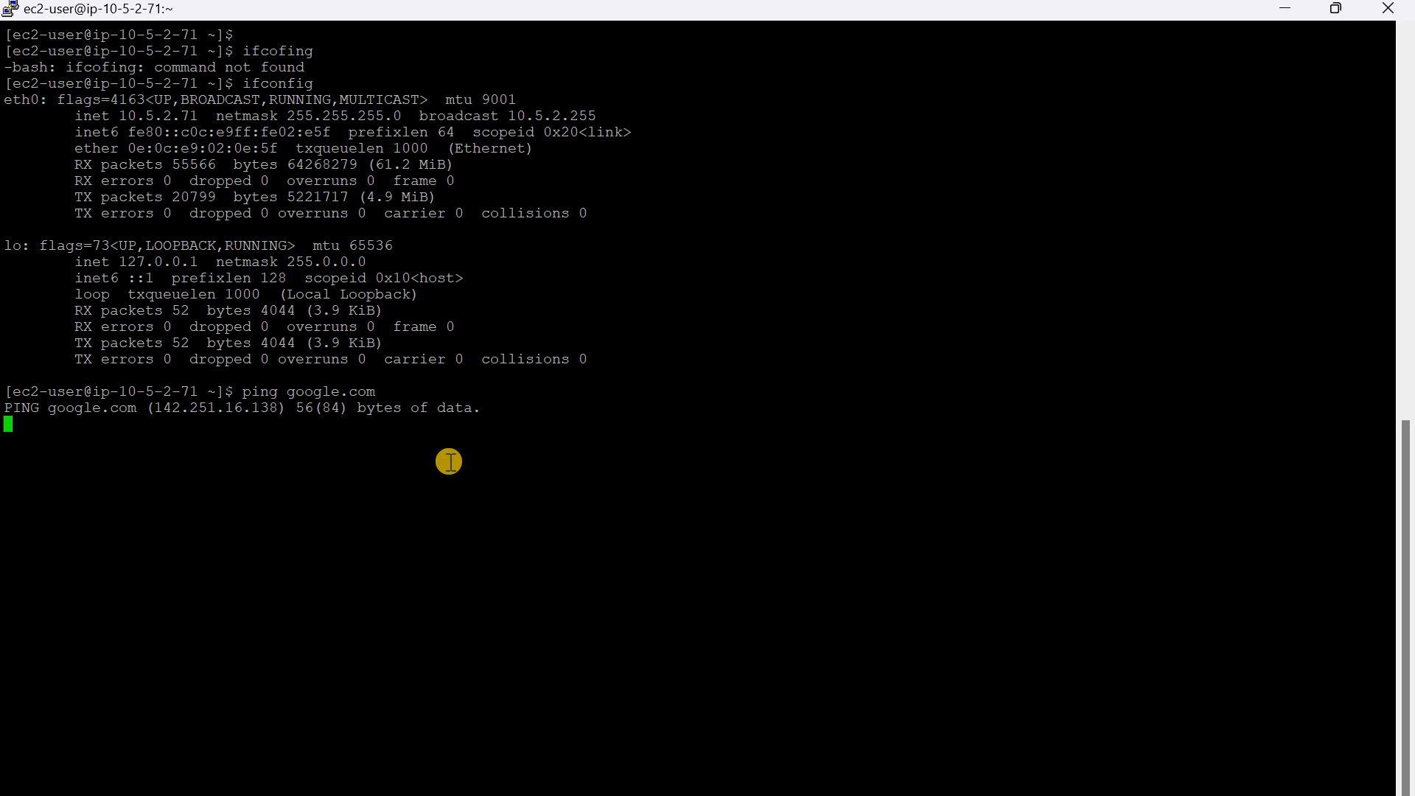
key(ctrl+c)
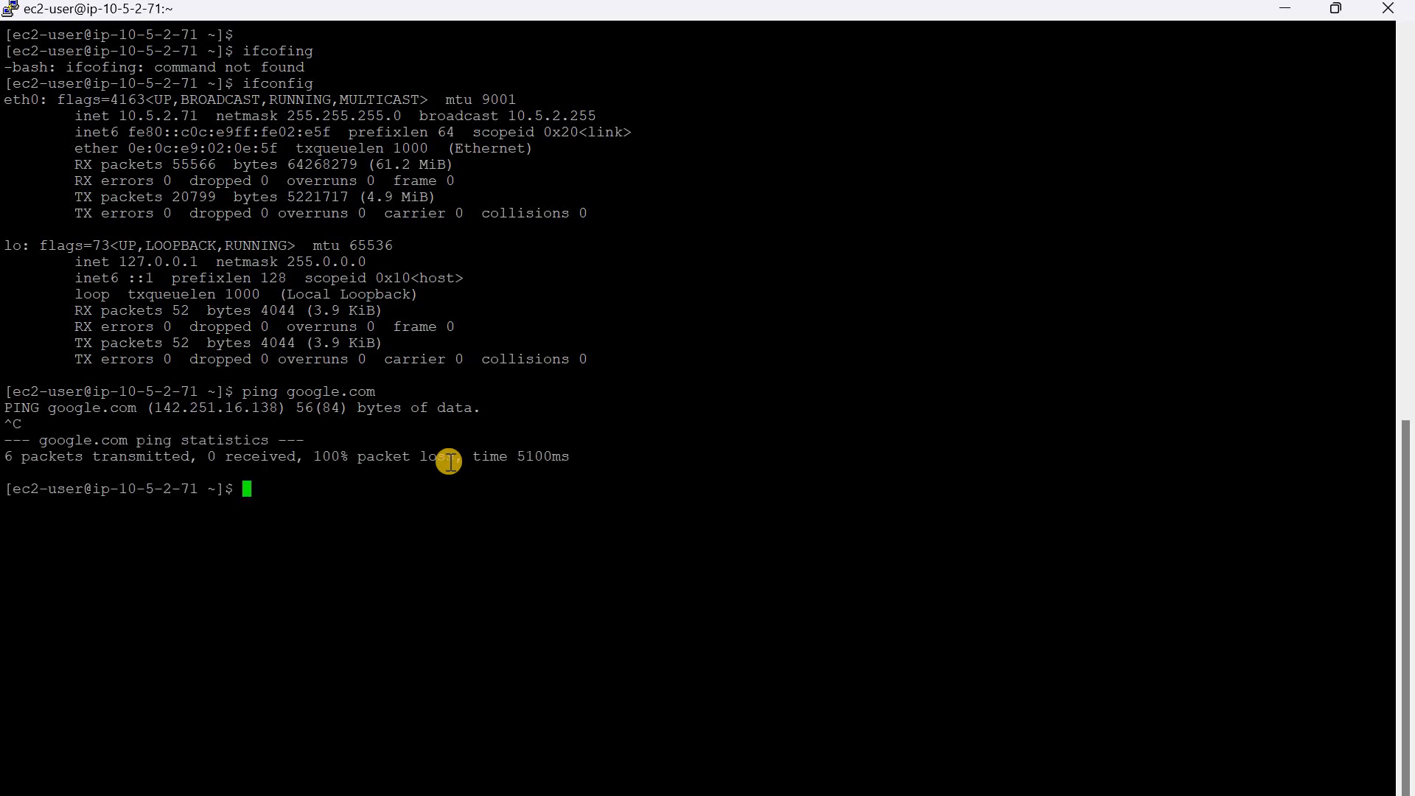
Step: Run aws s3 ls on the private server to test S3 access and highlight the command
text(aws s3 ls)
key(Return)
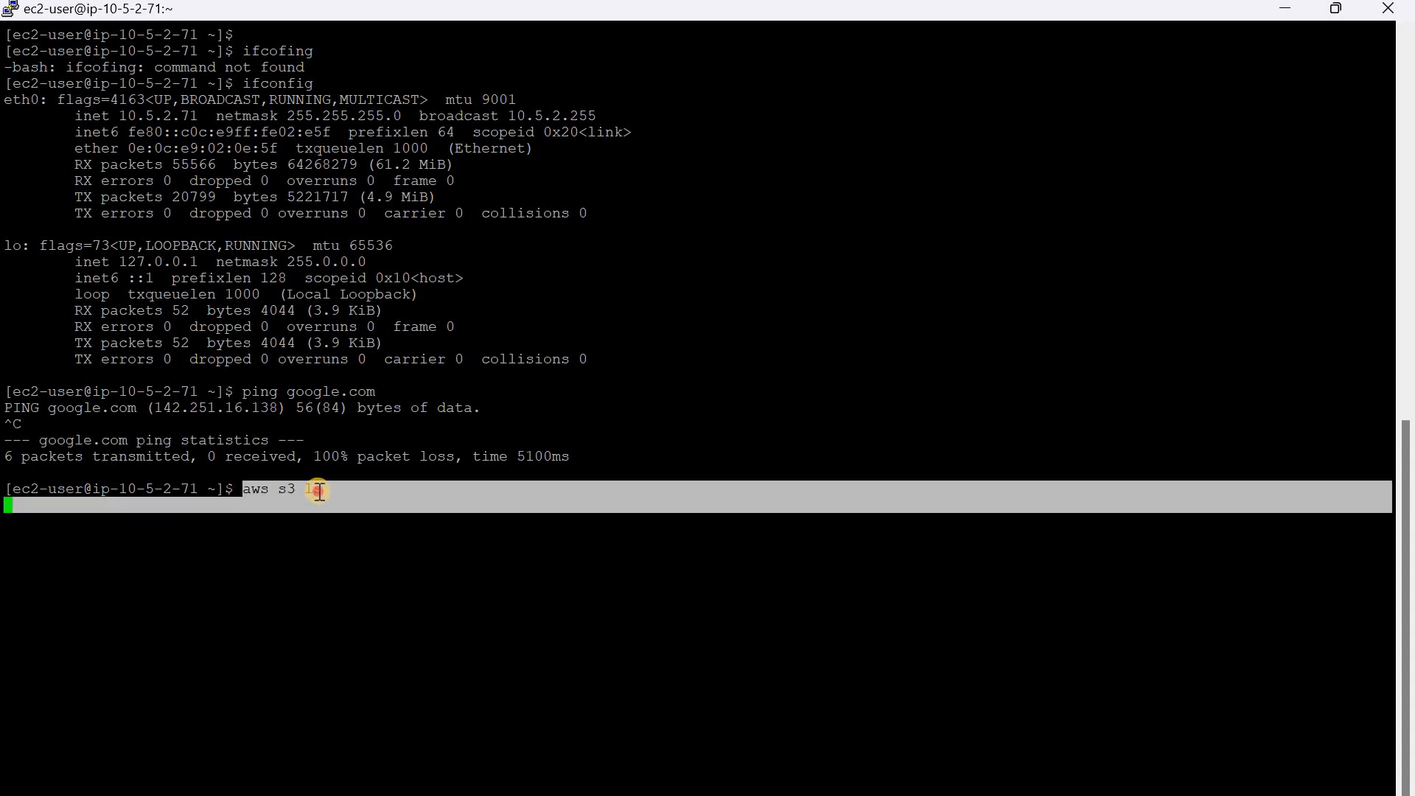
drag(318, 490, 319, 490)
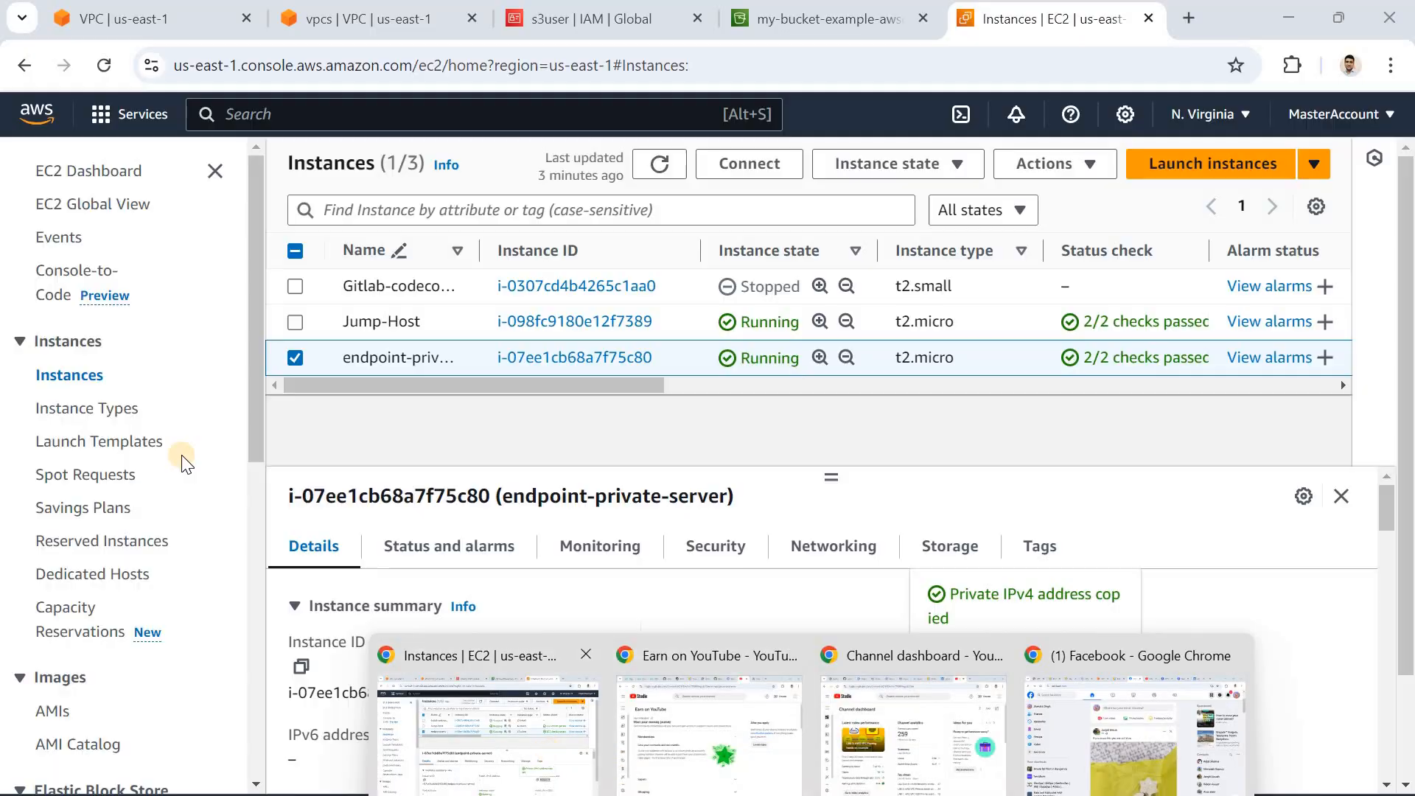
Step: Switch to the VPC console in the browser and open the list of VPC endpoints
click(549, 750)
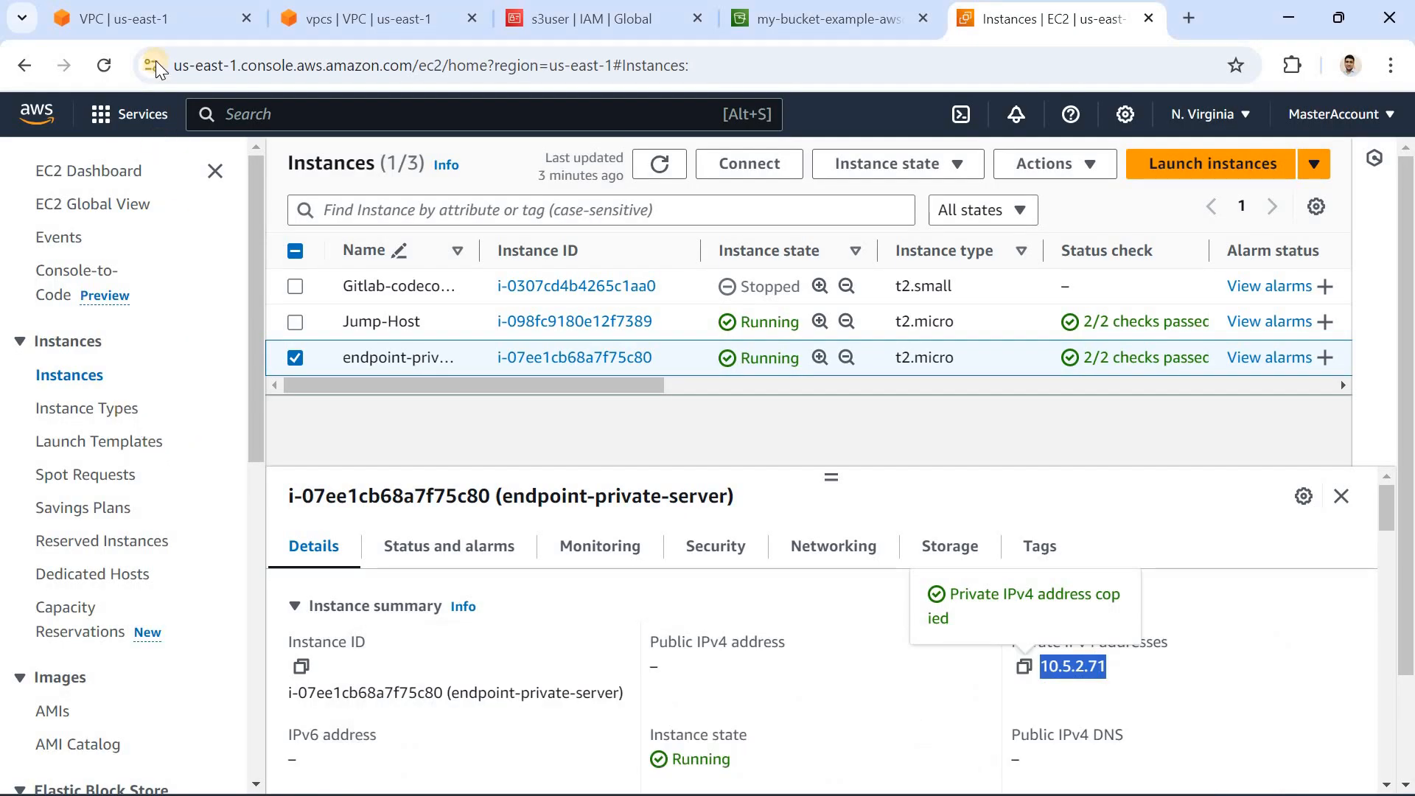
click(156, 28)
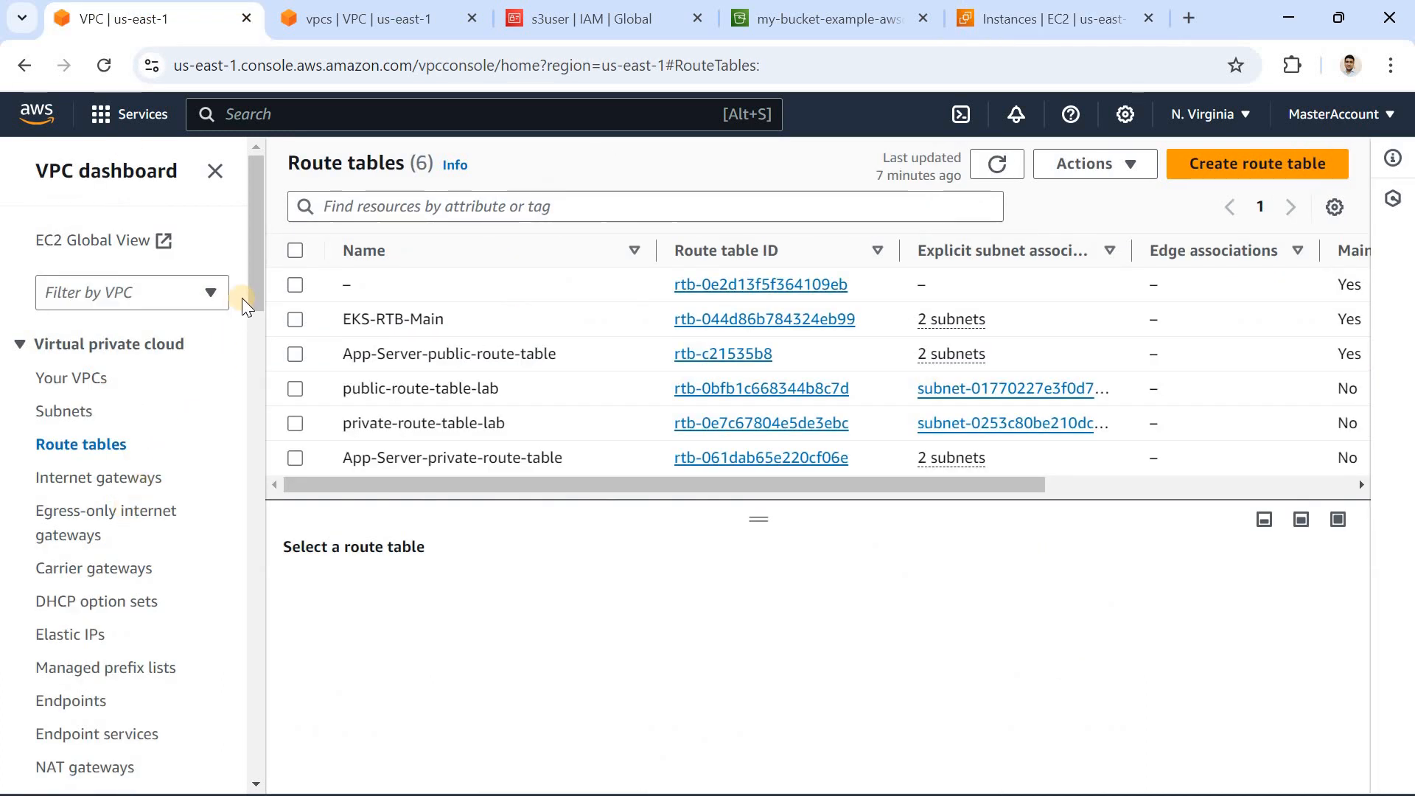
drag(250, 290, 257, 323)
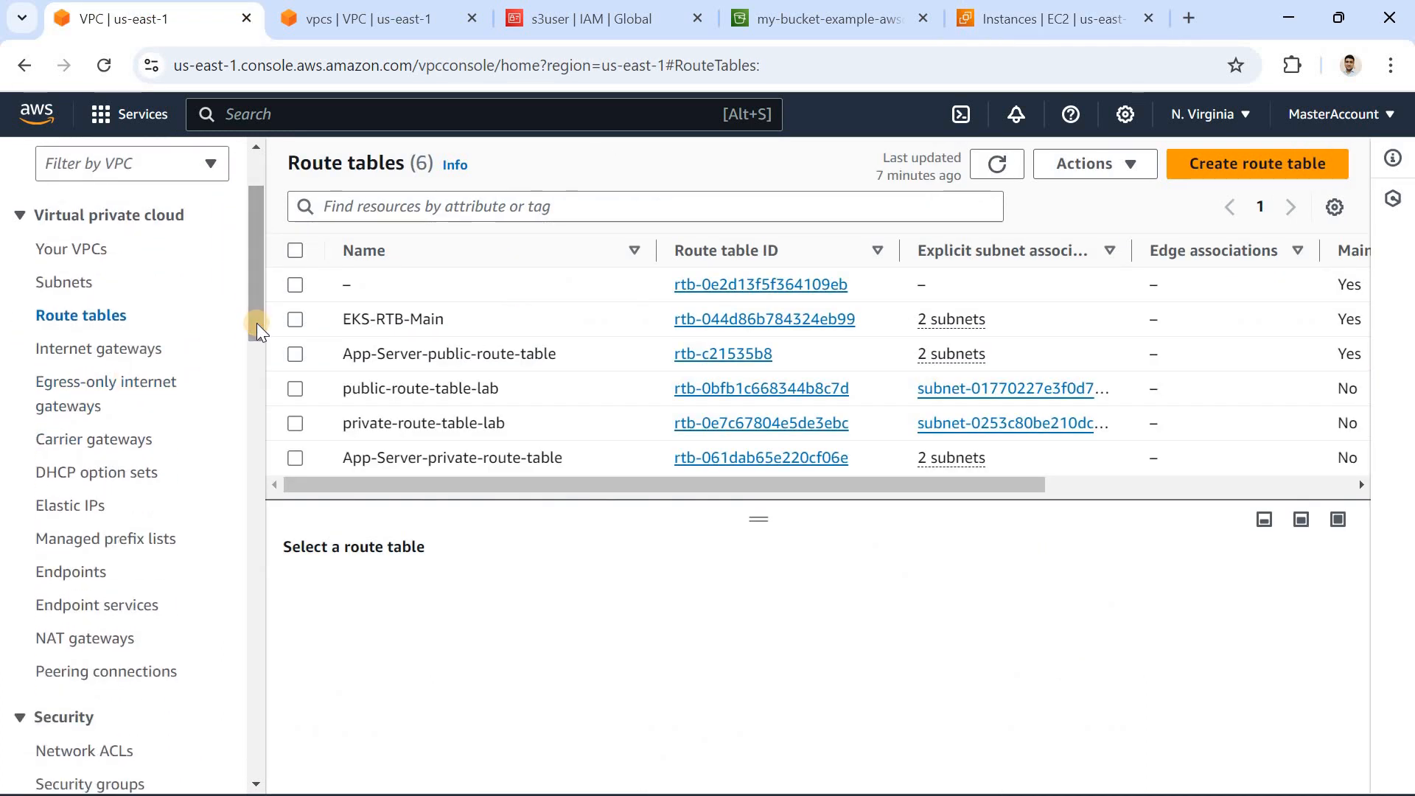
scroll(87, 492, down, 1)
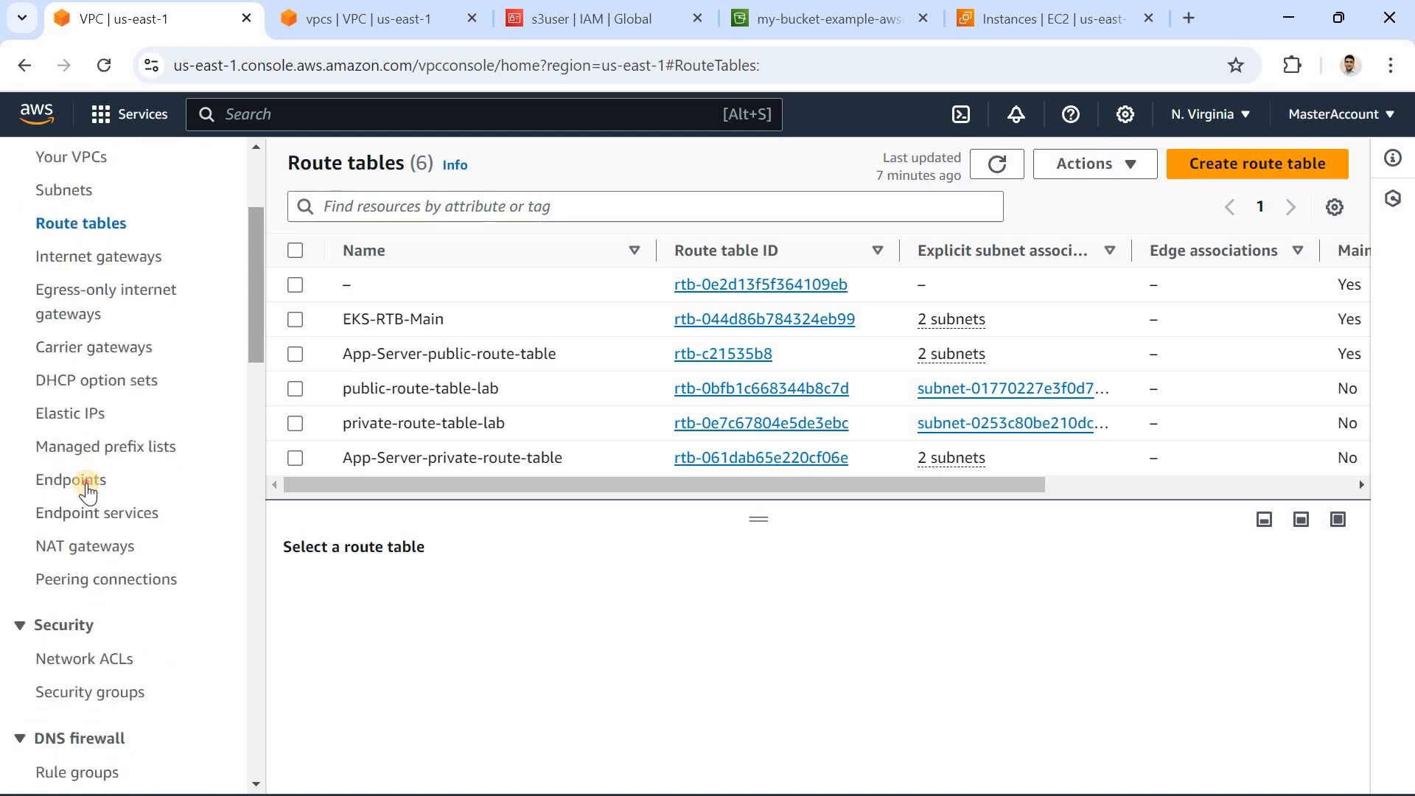
click(86, 481)
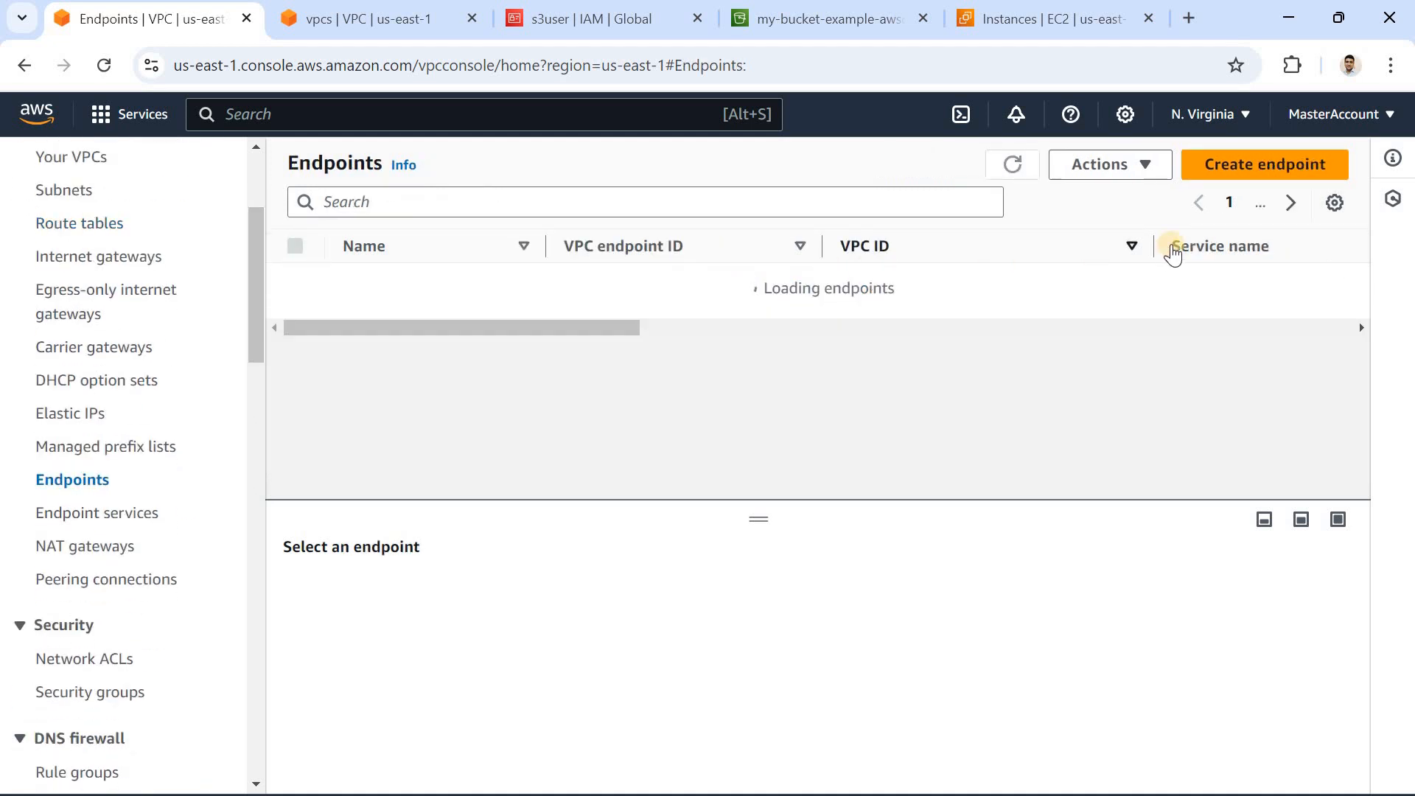
Step: Start creating a new VPC endpoint and set its name tag to gateway-endpoint
click(1229, 182)
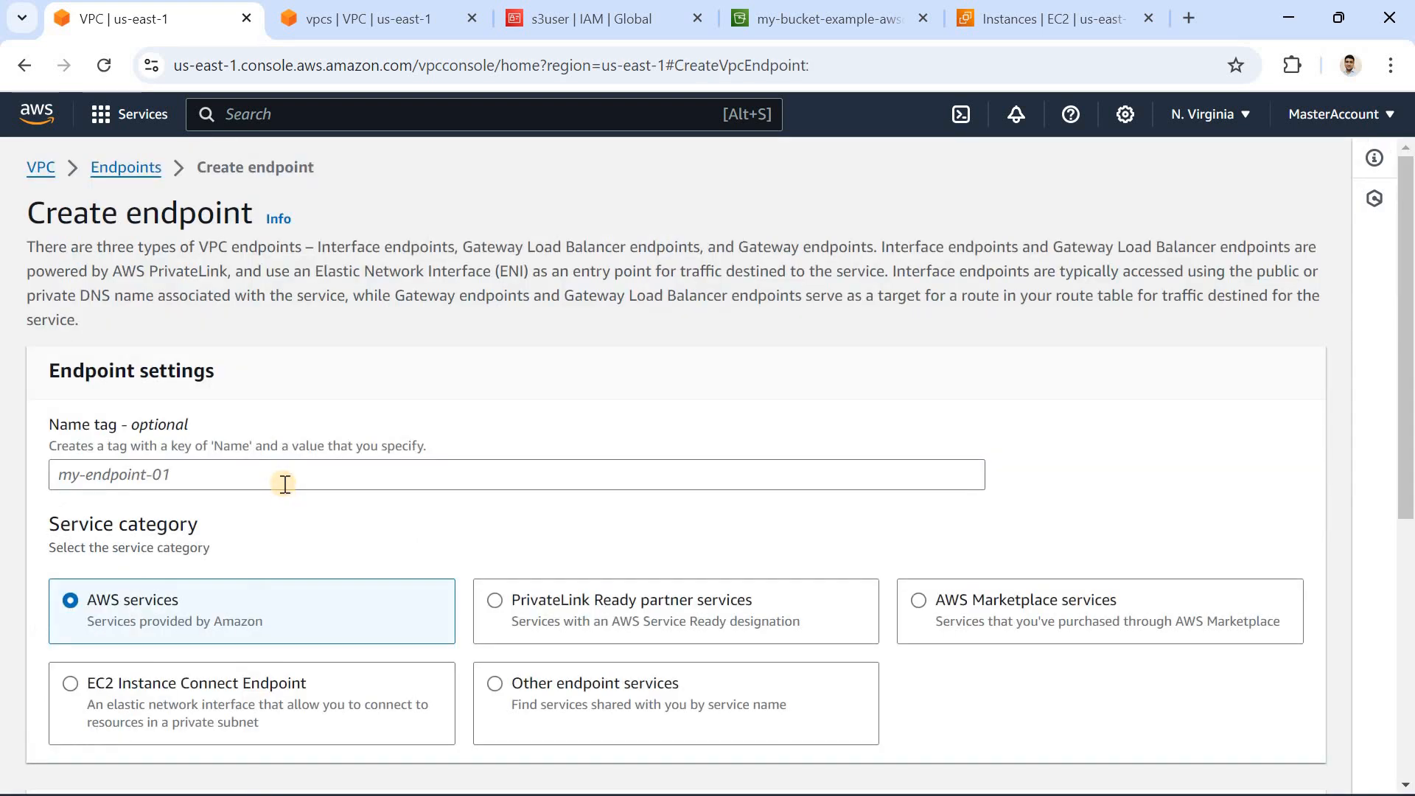
click(284, 484)
text(gateway)
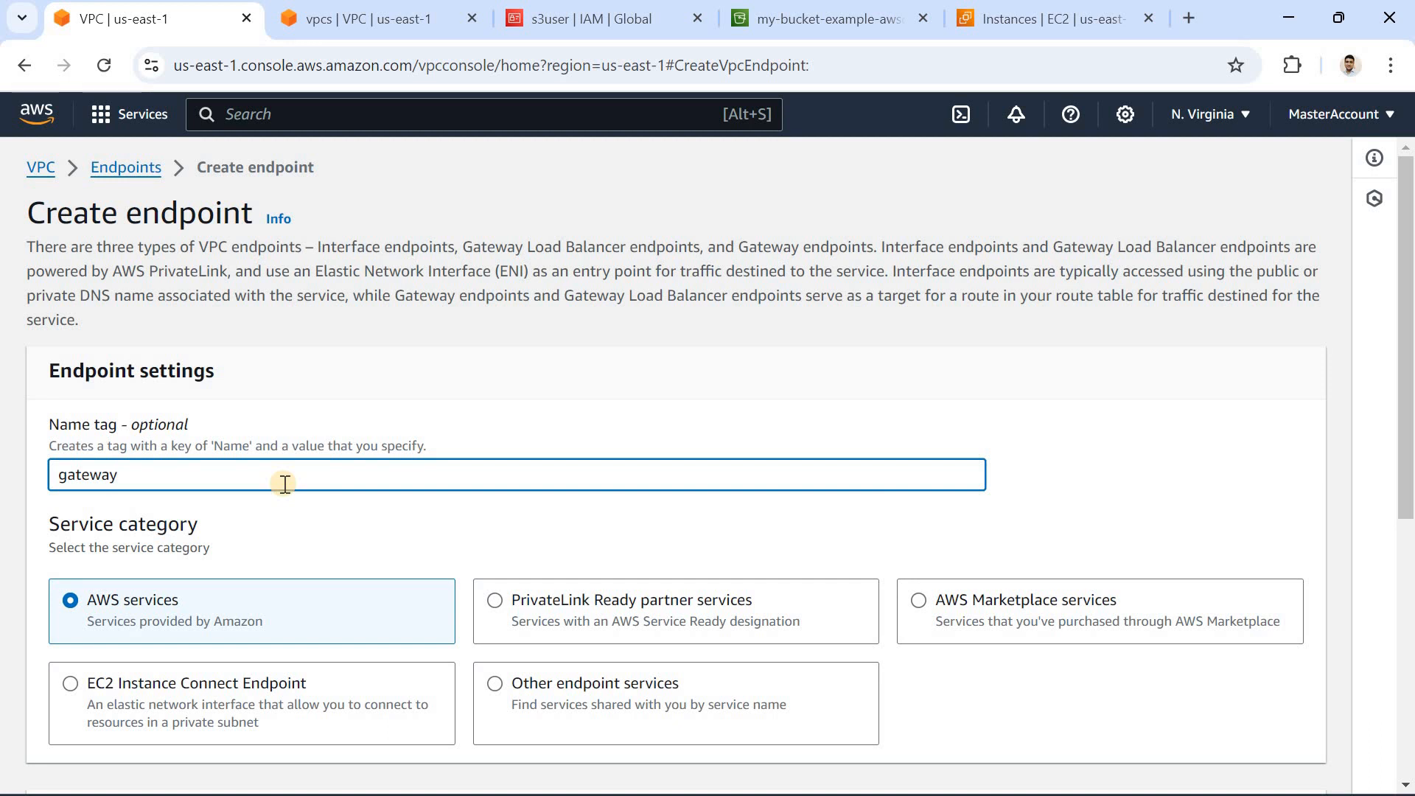
text(-endpoint)
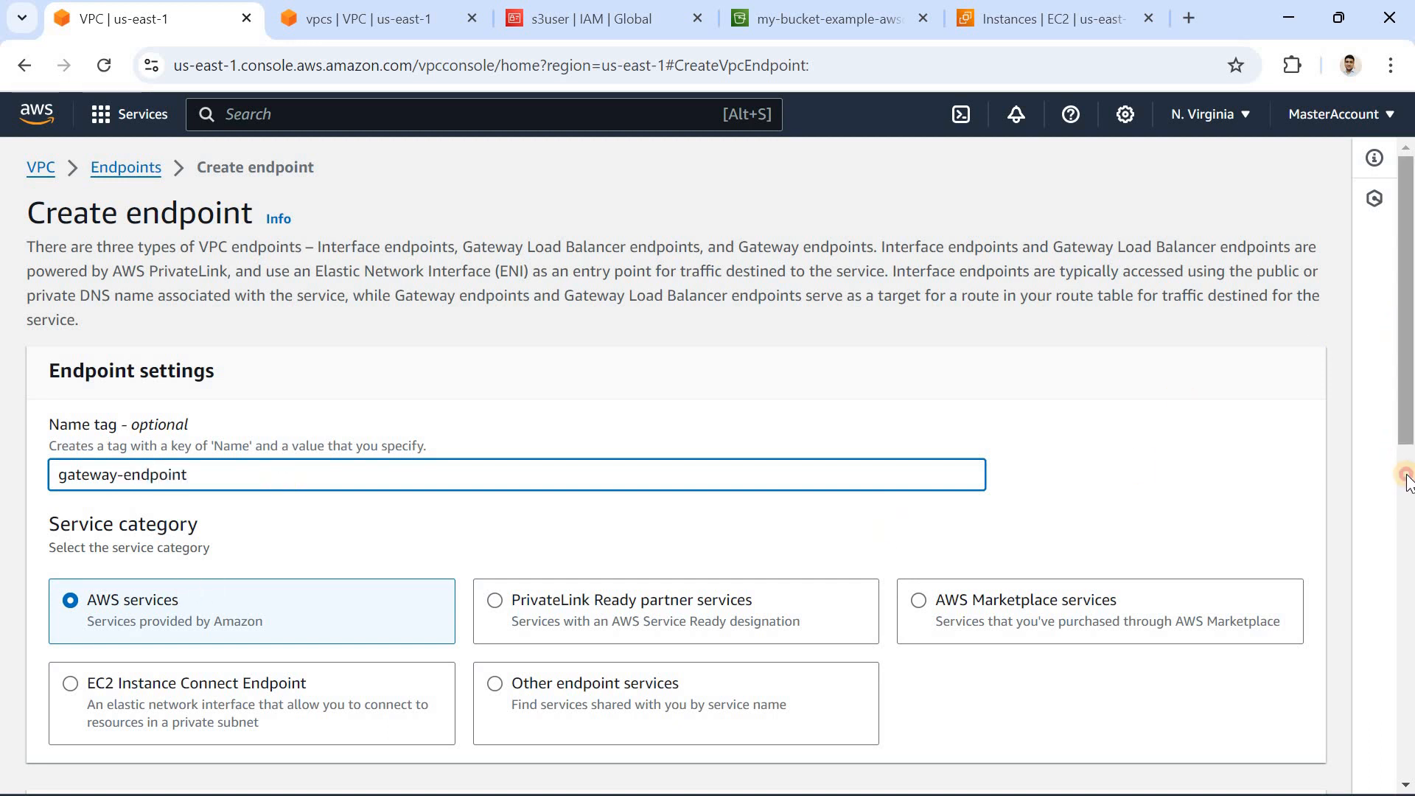
Step: Filter the AWS services by s3 and select the Gateway type service com.amazonaws.us-east-1.s3
scroll(524, 600, down, 5)
click(249, 498)
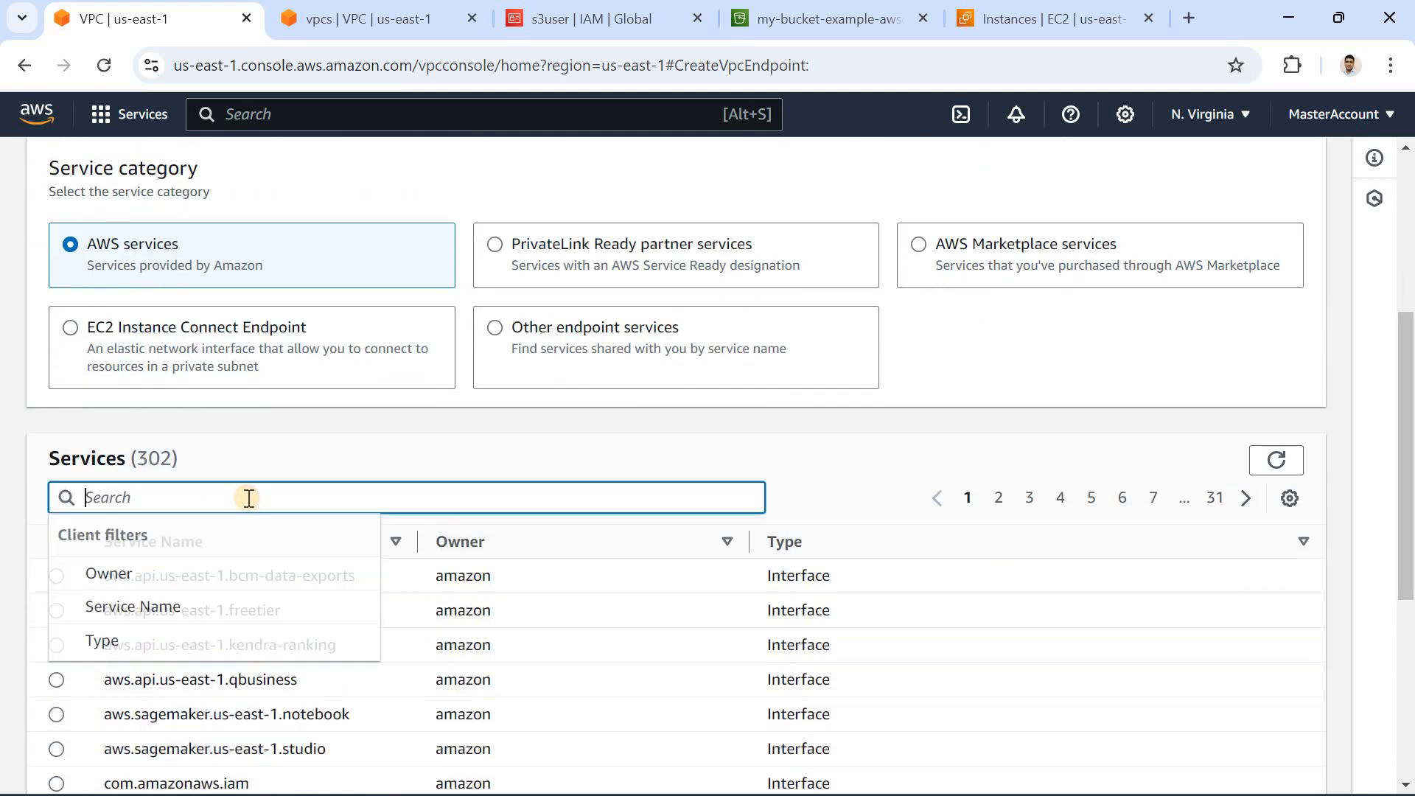
text(s3)
key(Return)
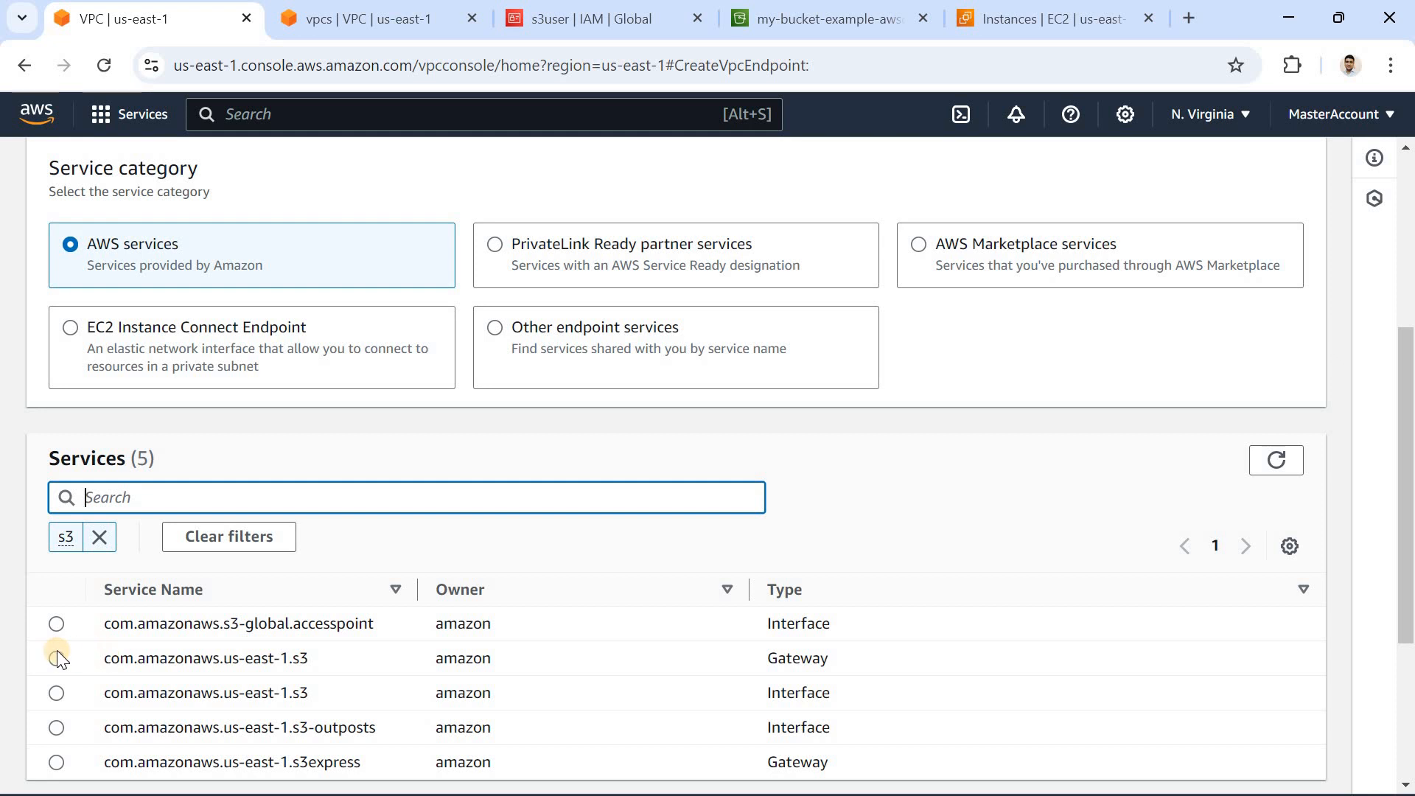
click(1147, 656)
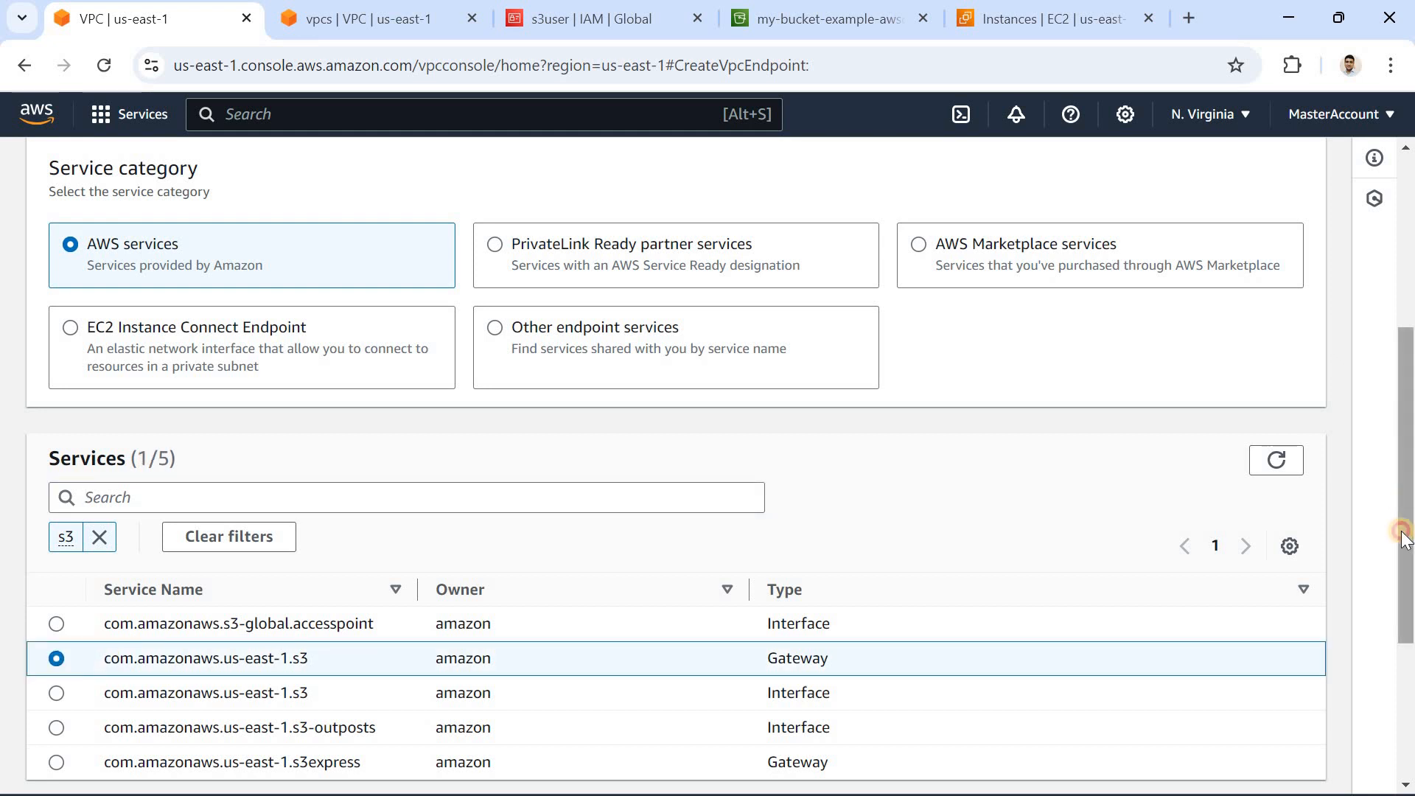
Step: Choose vpc-lab as the endpoint's VPC and select private-route-table-lab as its route table
drag(1402, 538, 1403, 671)
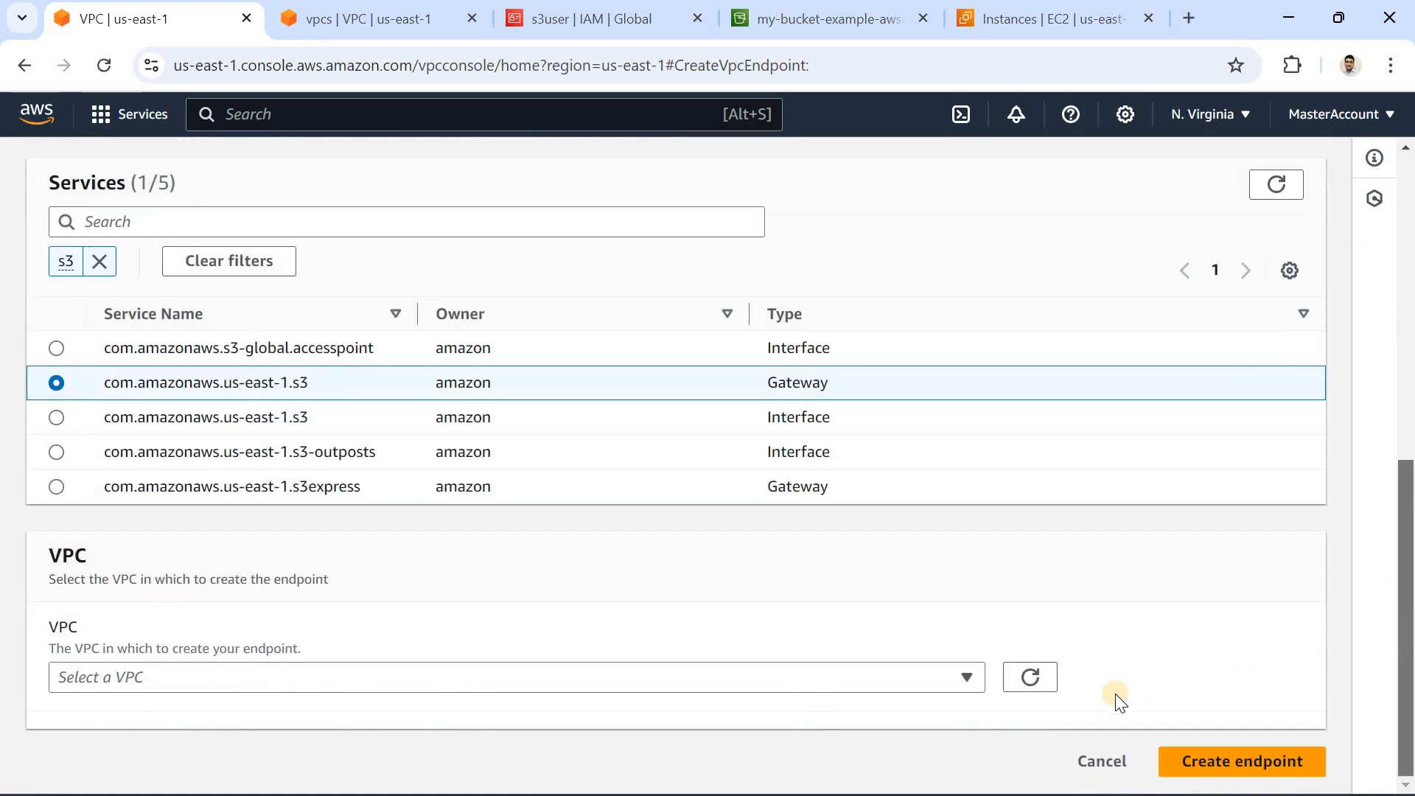
click(941, 685)
click(914, 525)
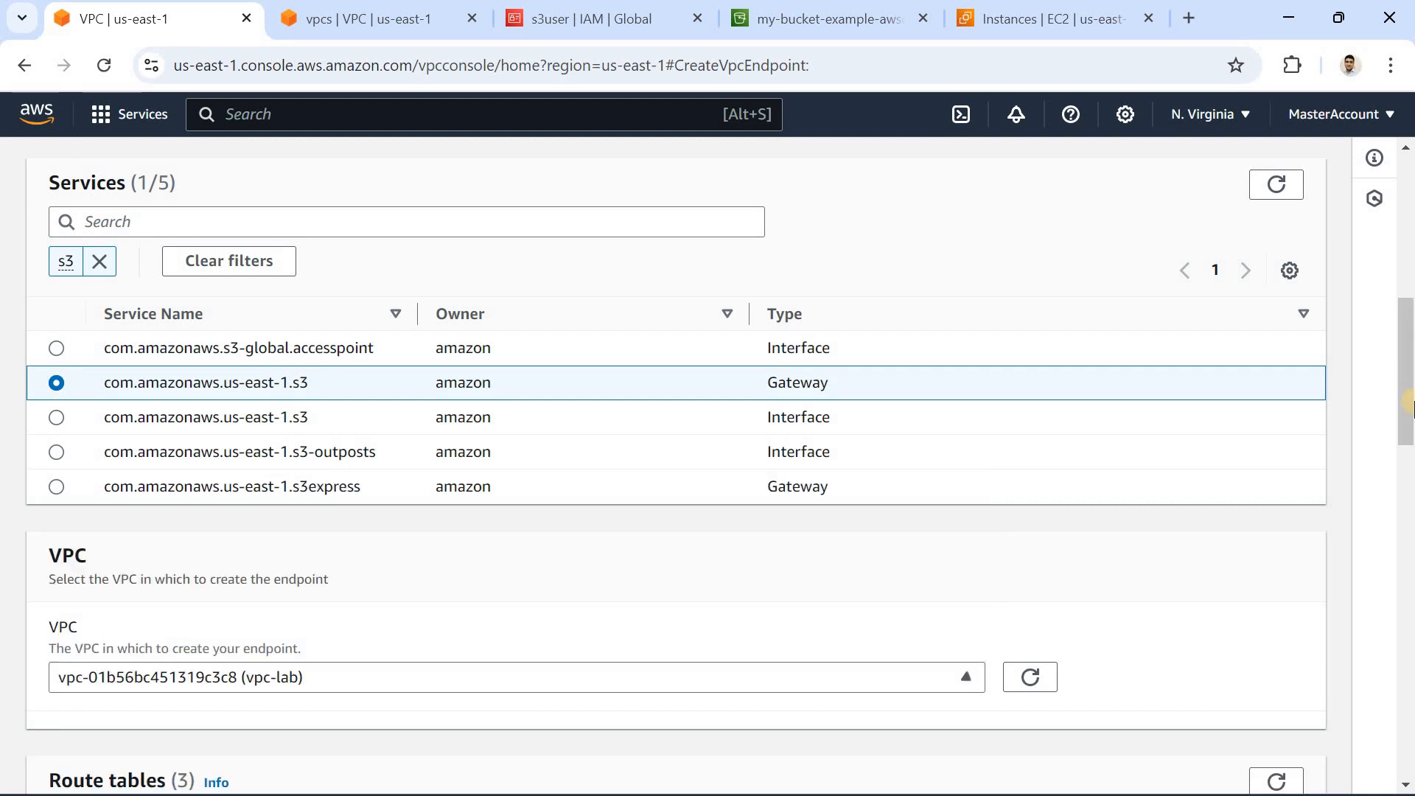
drag(1406, 391, 1407, 464)
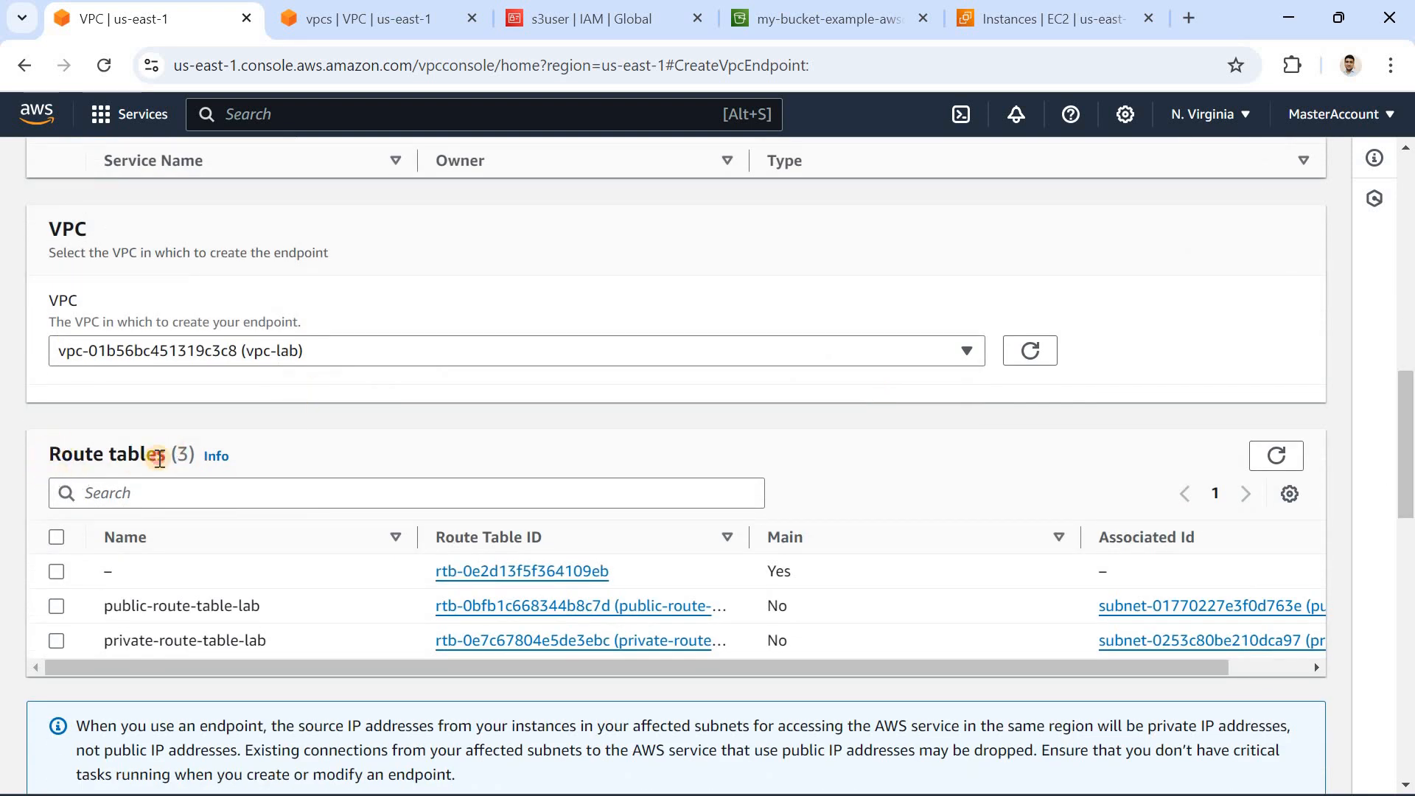
drag(160, 459, 50, 457)
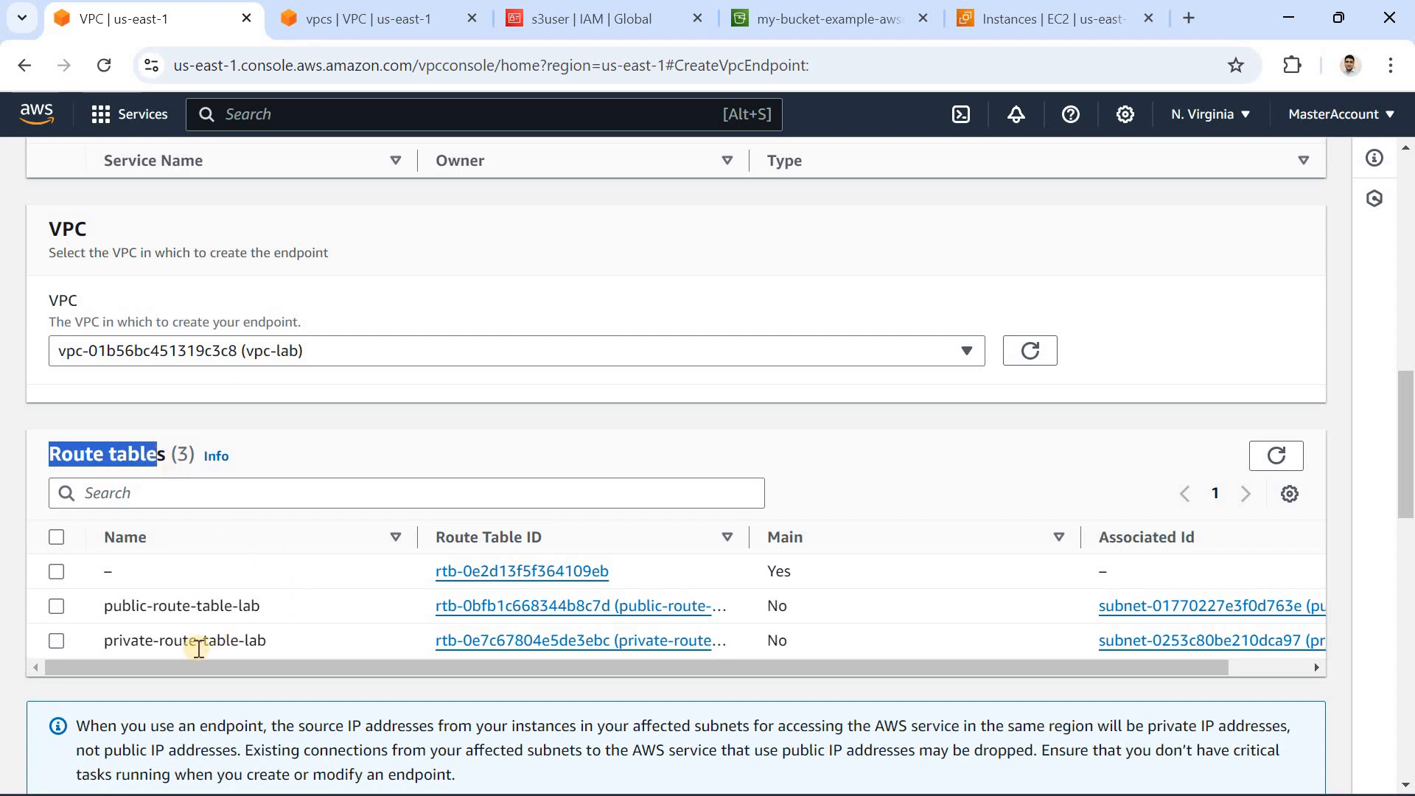
click(140, 641)
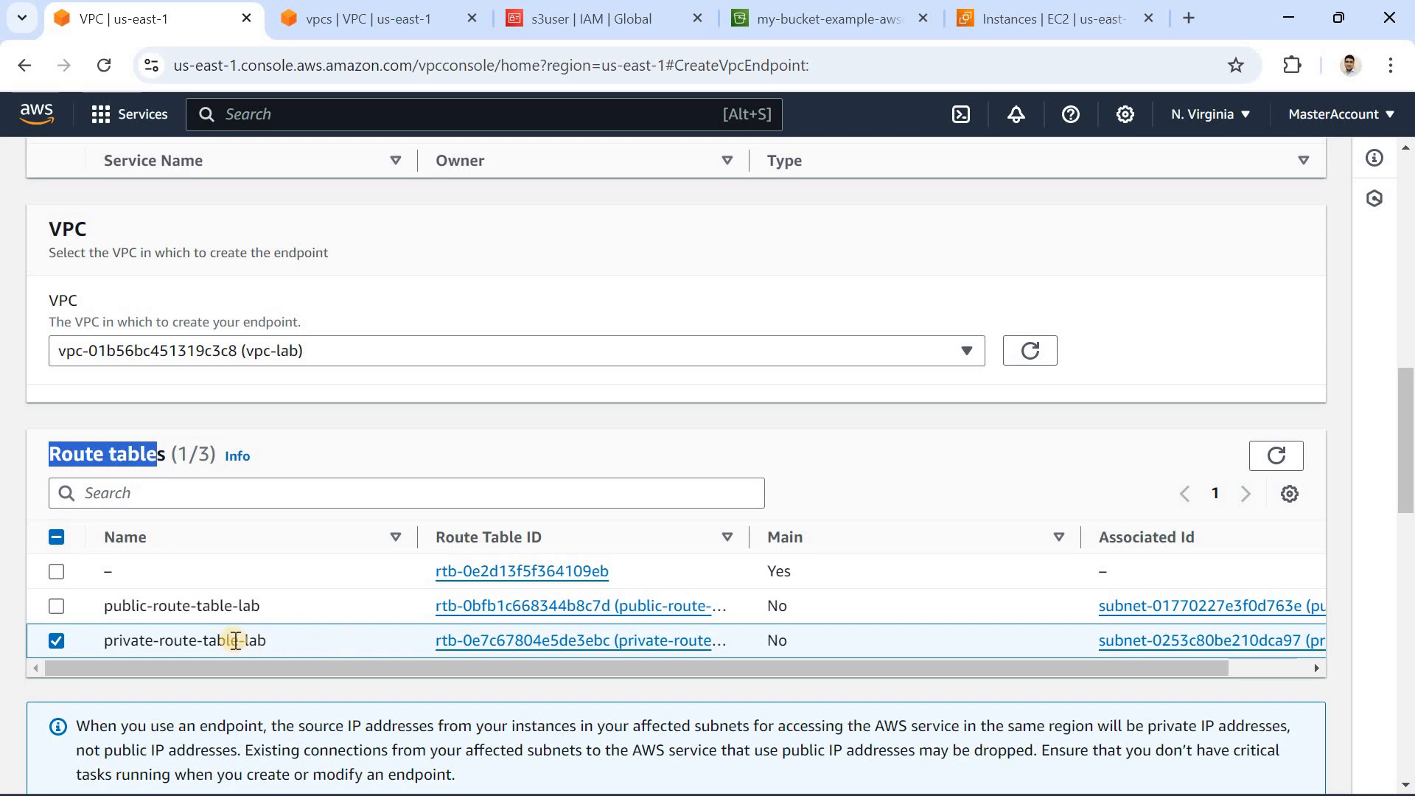
Step: Compare the subnet associated with private-route-table-lab in the VPC console with endpoint-private-server's subnet in the EC2 console
click(397, 25)
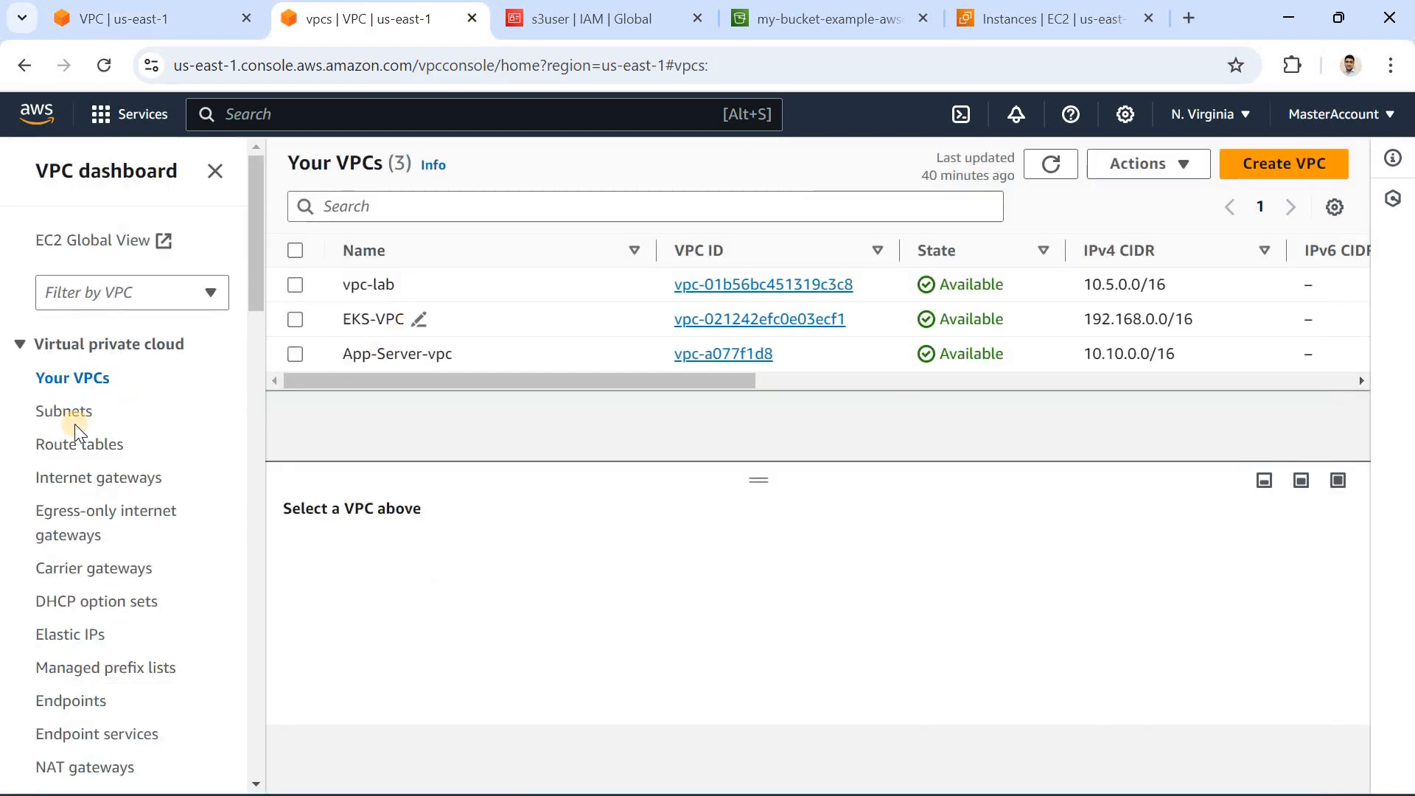
click(80, 445)
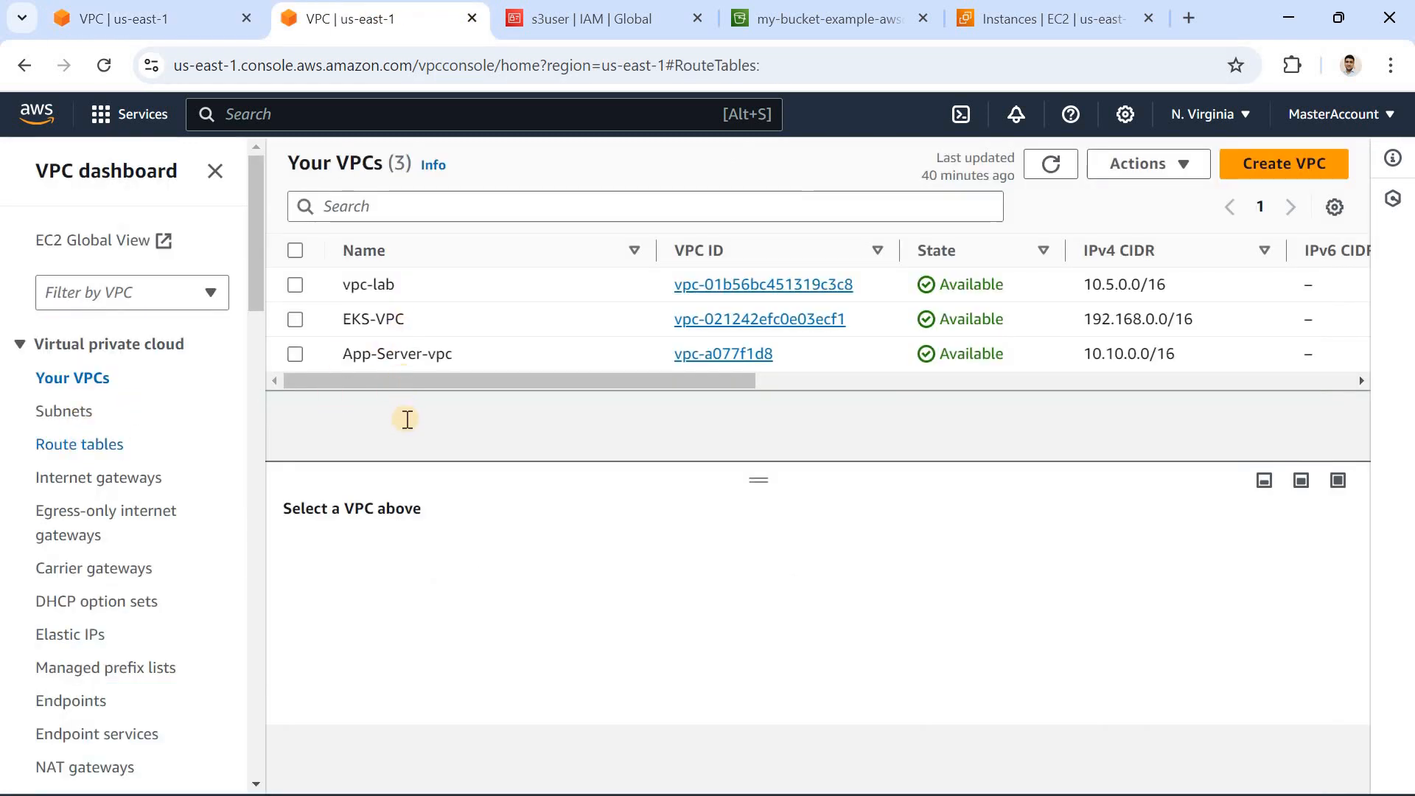
click(553, 593)
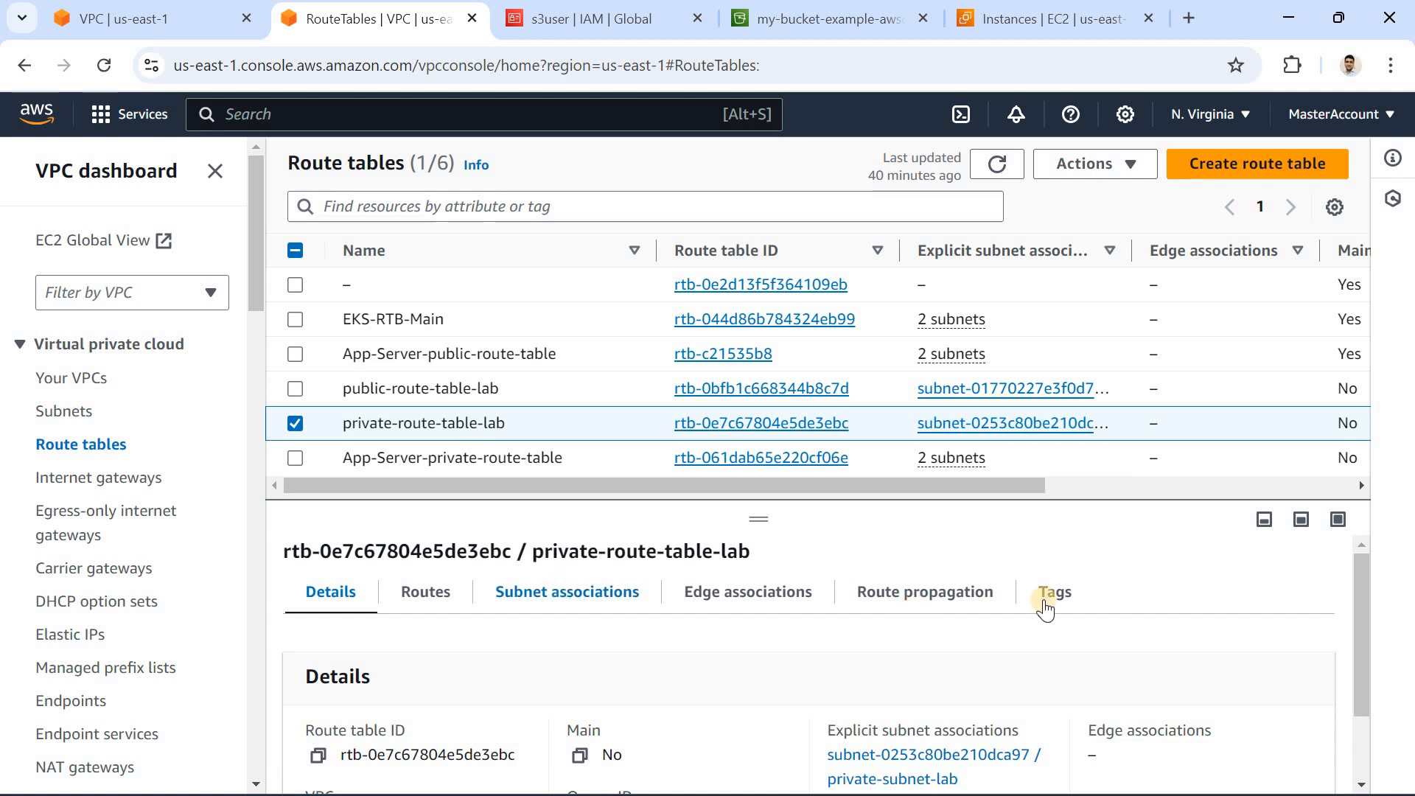
scroll(811, 590, down, 3)
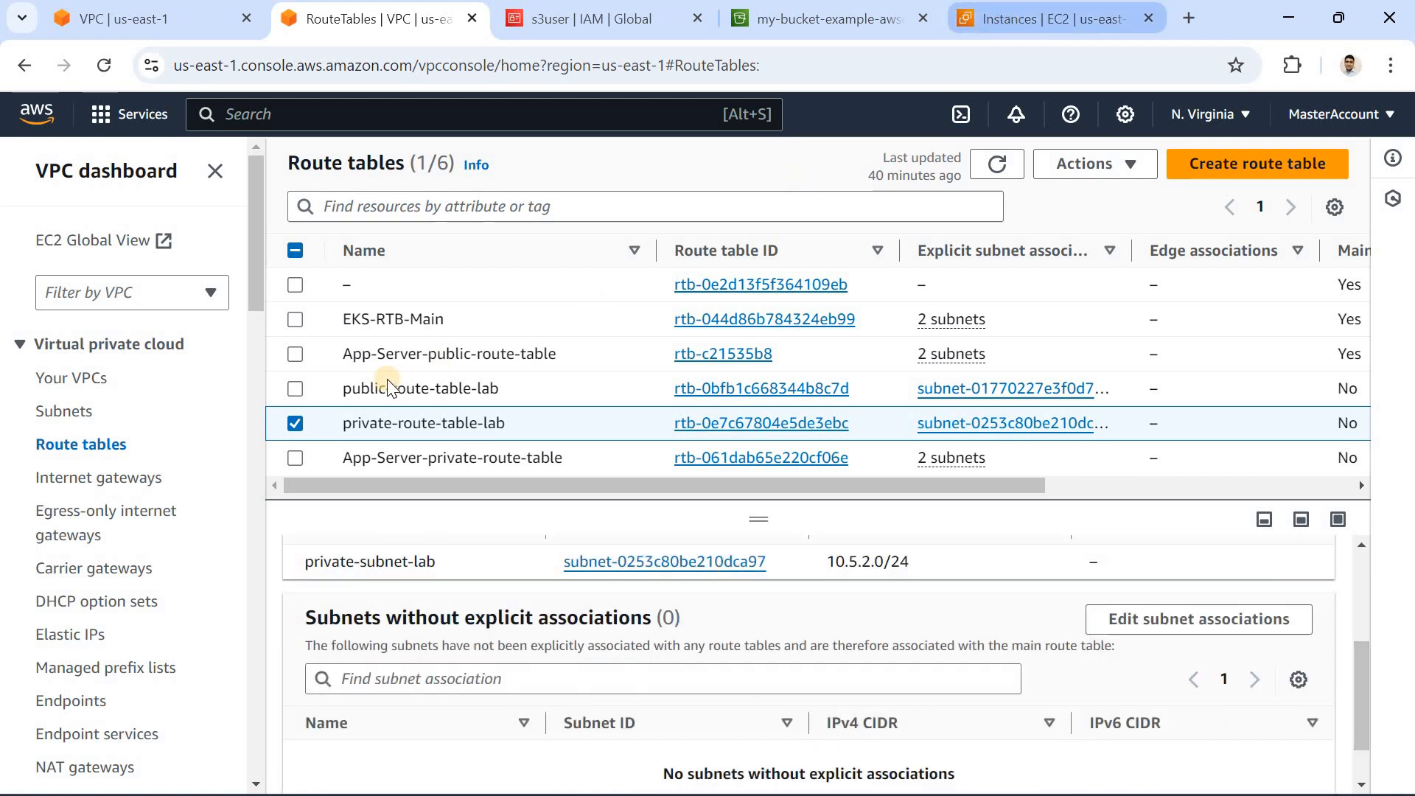
click(994, 22)
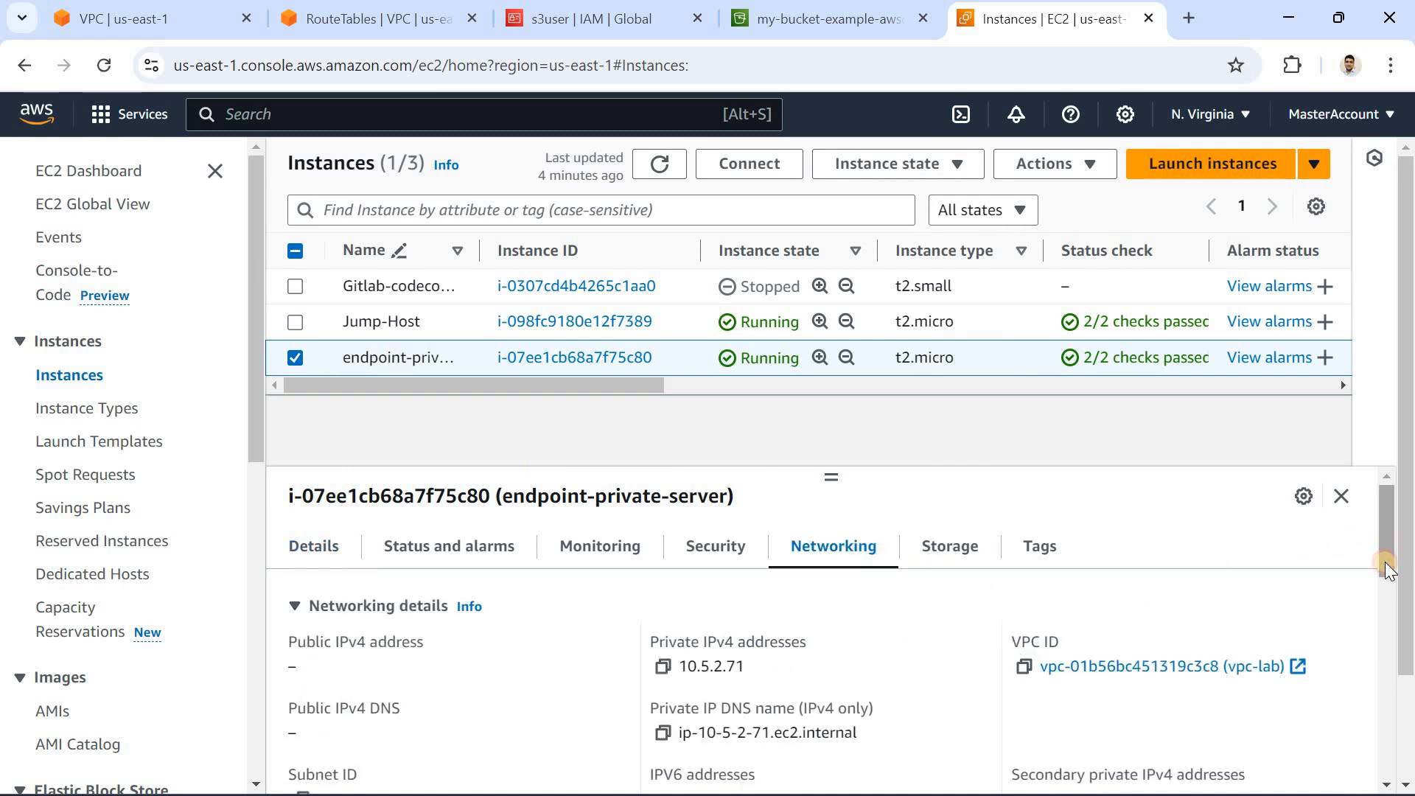
scroll(1383, 553, down, 2)
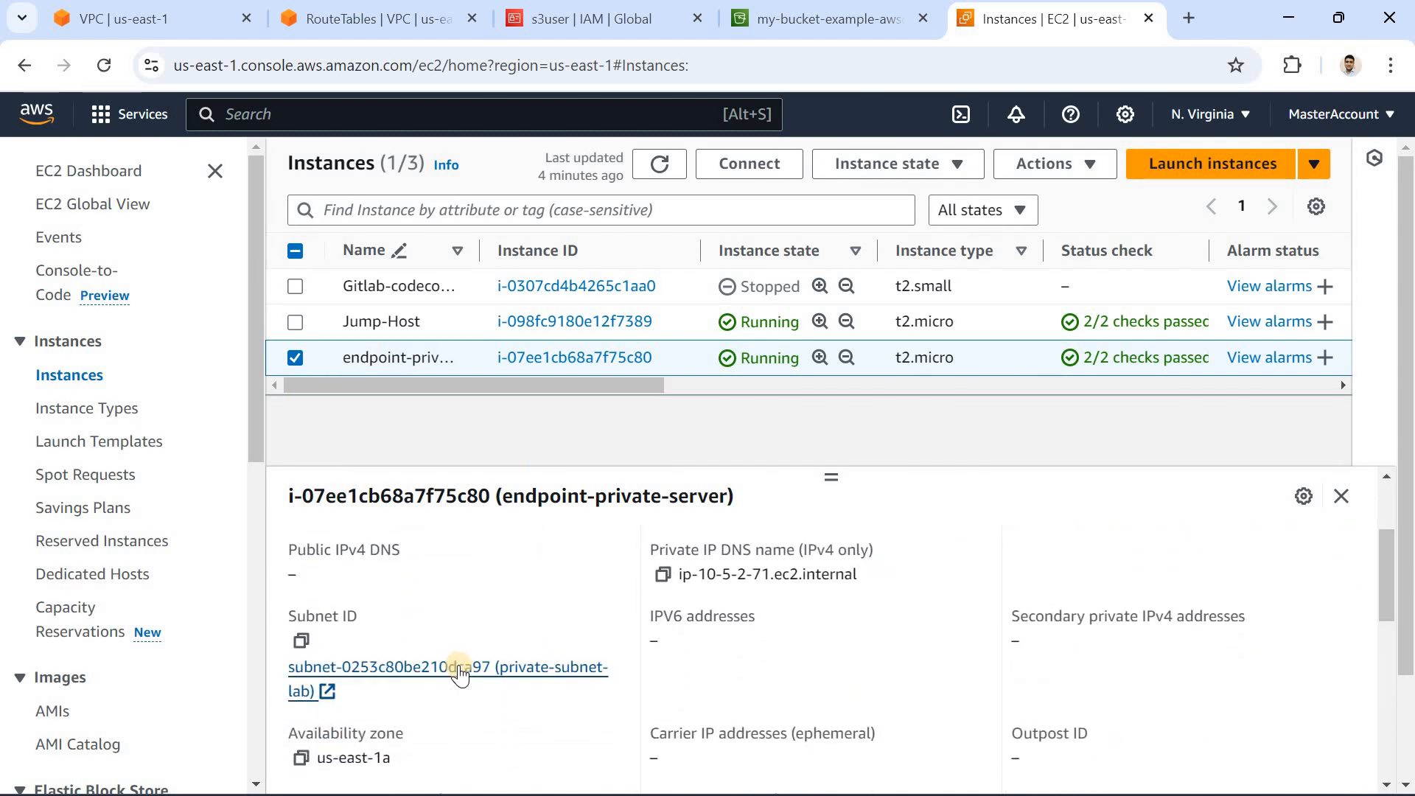
Step: Return to the endpoint creation form and review its name, S3 service type, VPC, route table and access policy
click(162, 15)
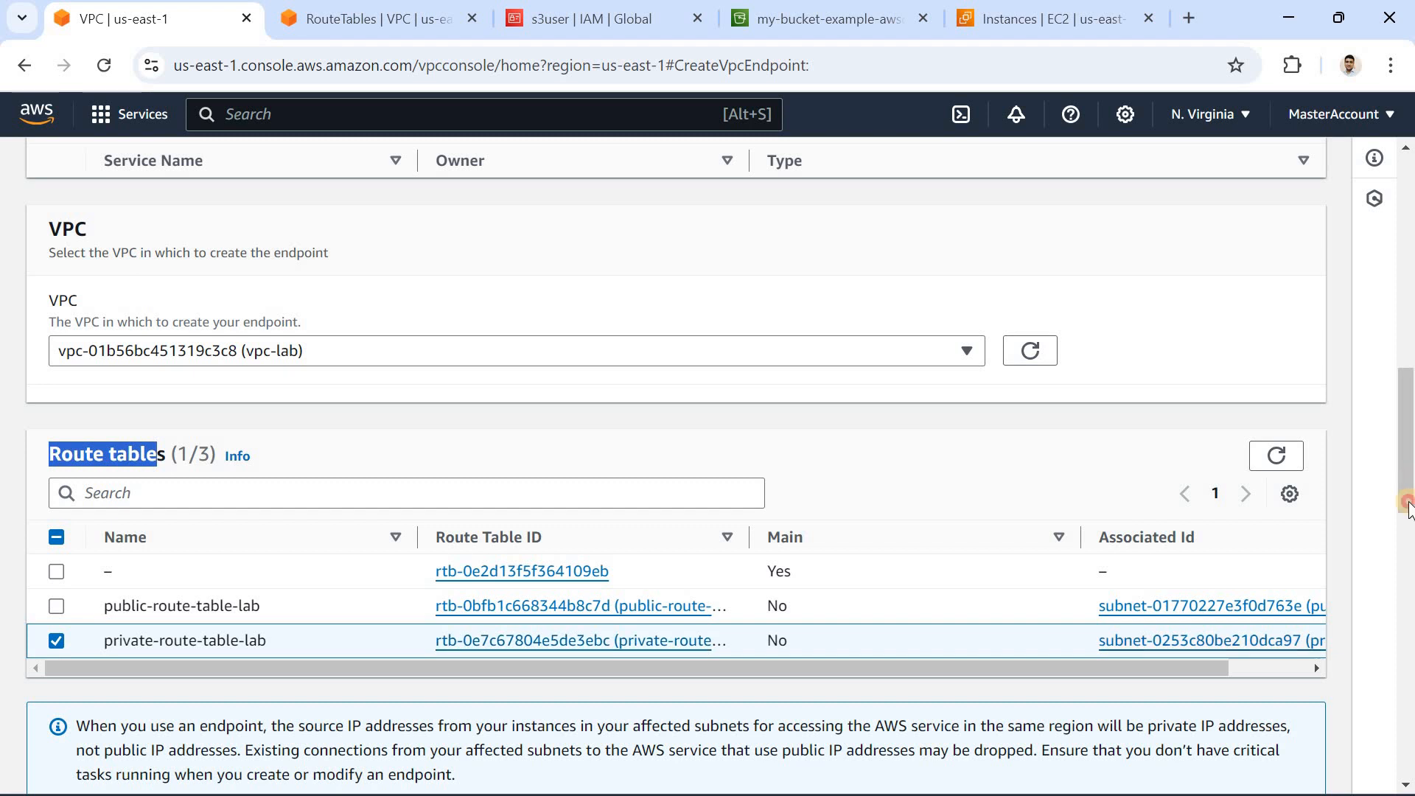
scroll(1408, 502, down, 1)
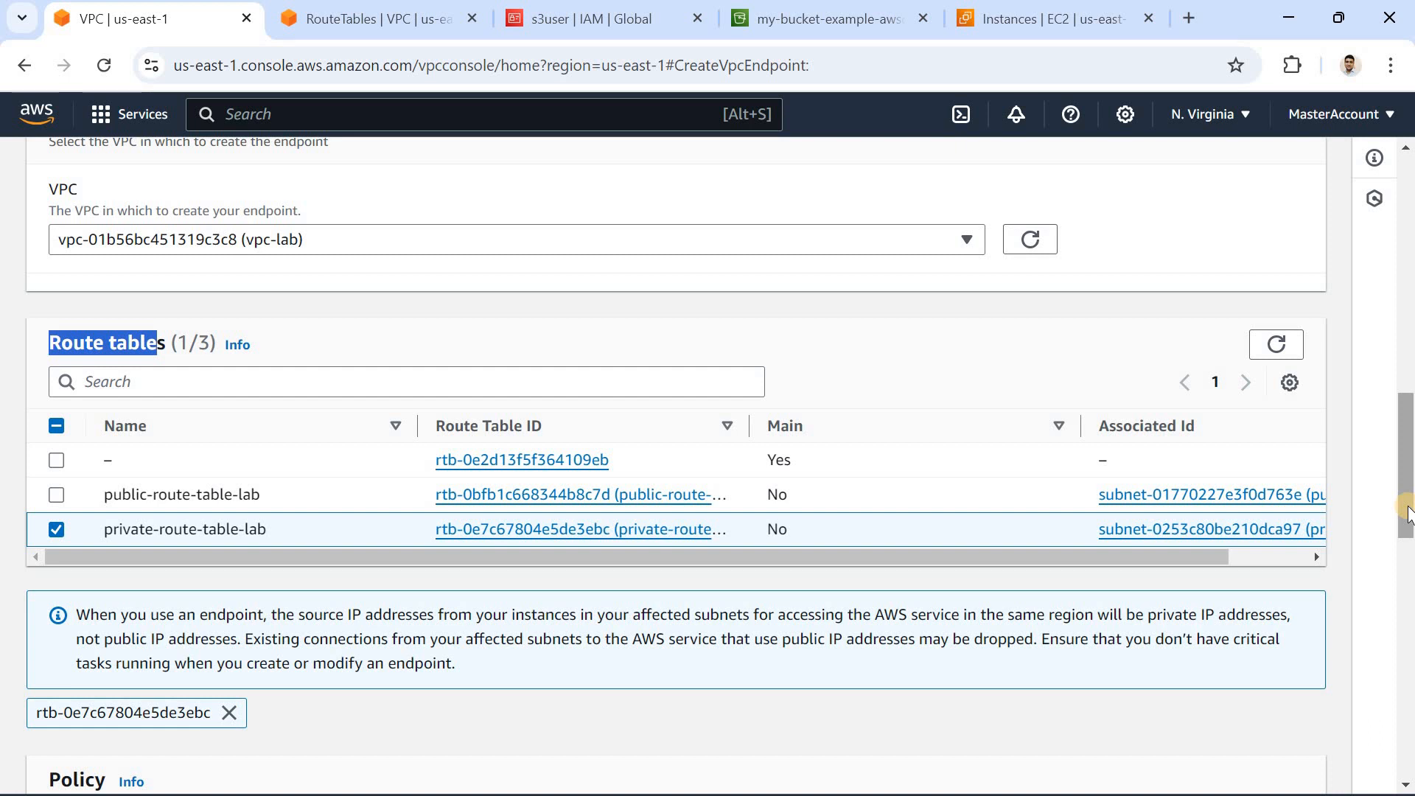
mouse_move(1407, 508)
mouse_down()
mouse_move(1408, 556)
mouse_move(1408, 520)
mouse_up()
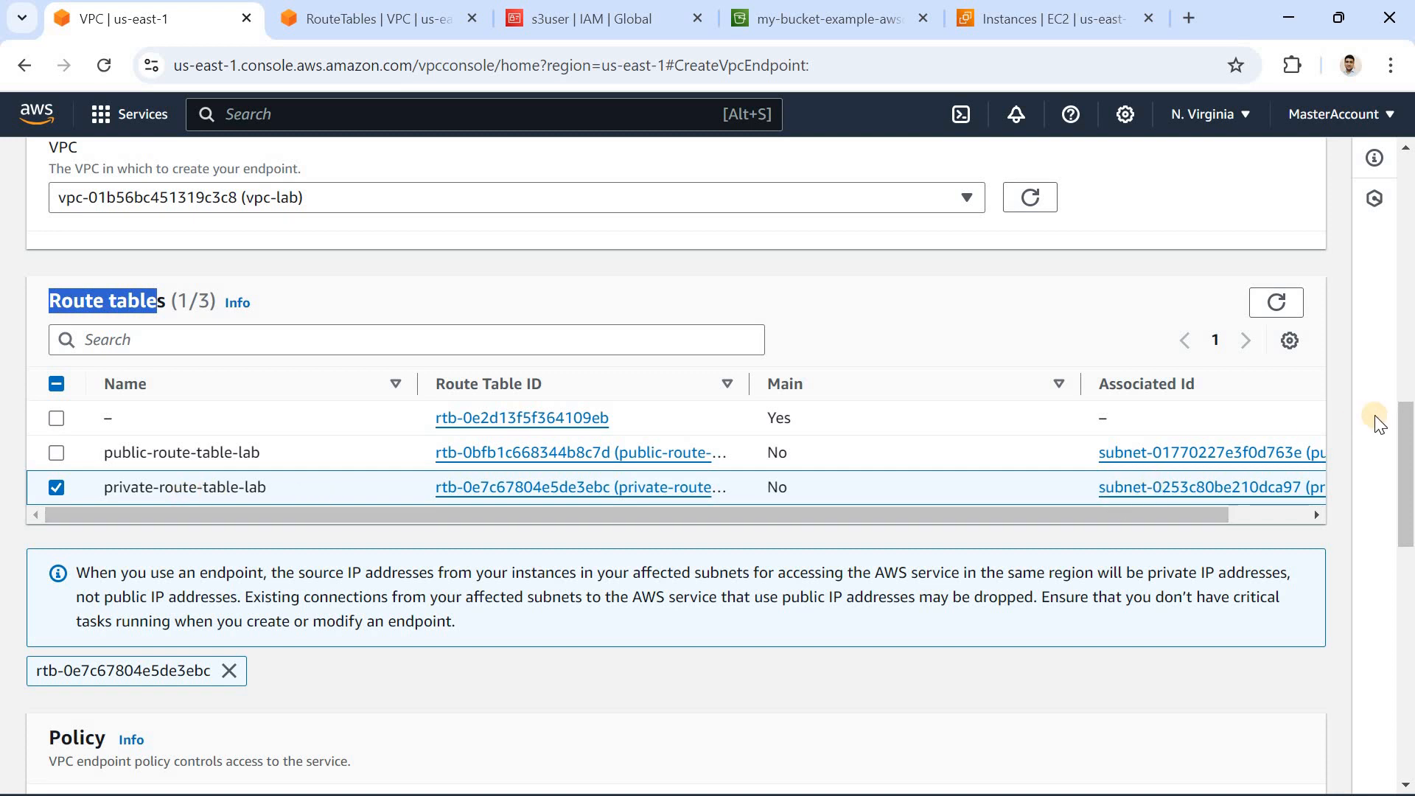
drag(1378, 425, 1389, 293)
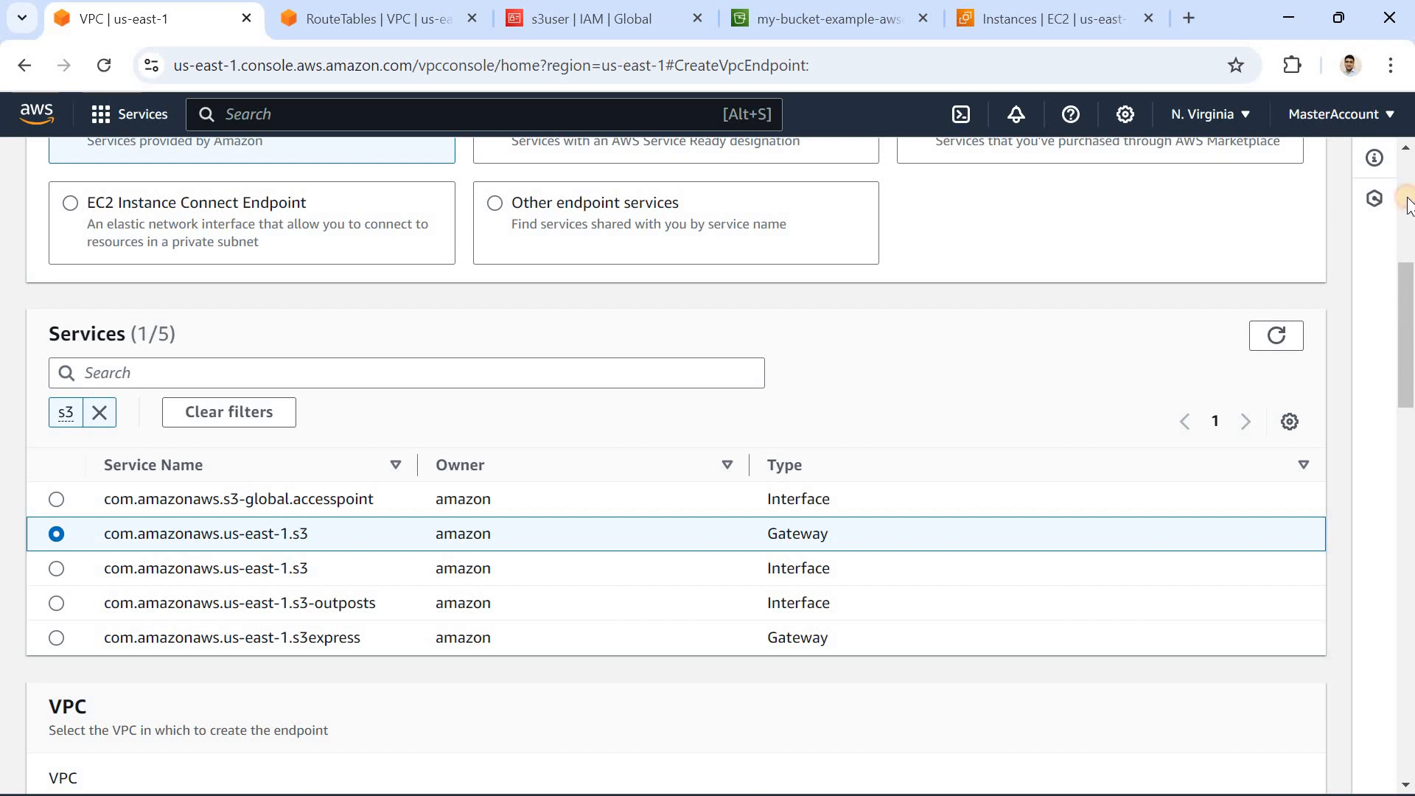
click(1404, 251)
scroll(1404, 250, down, 3)
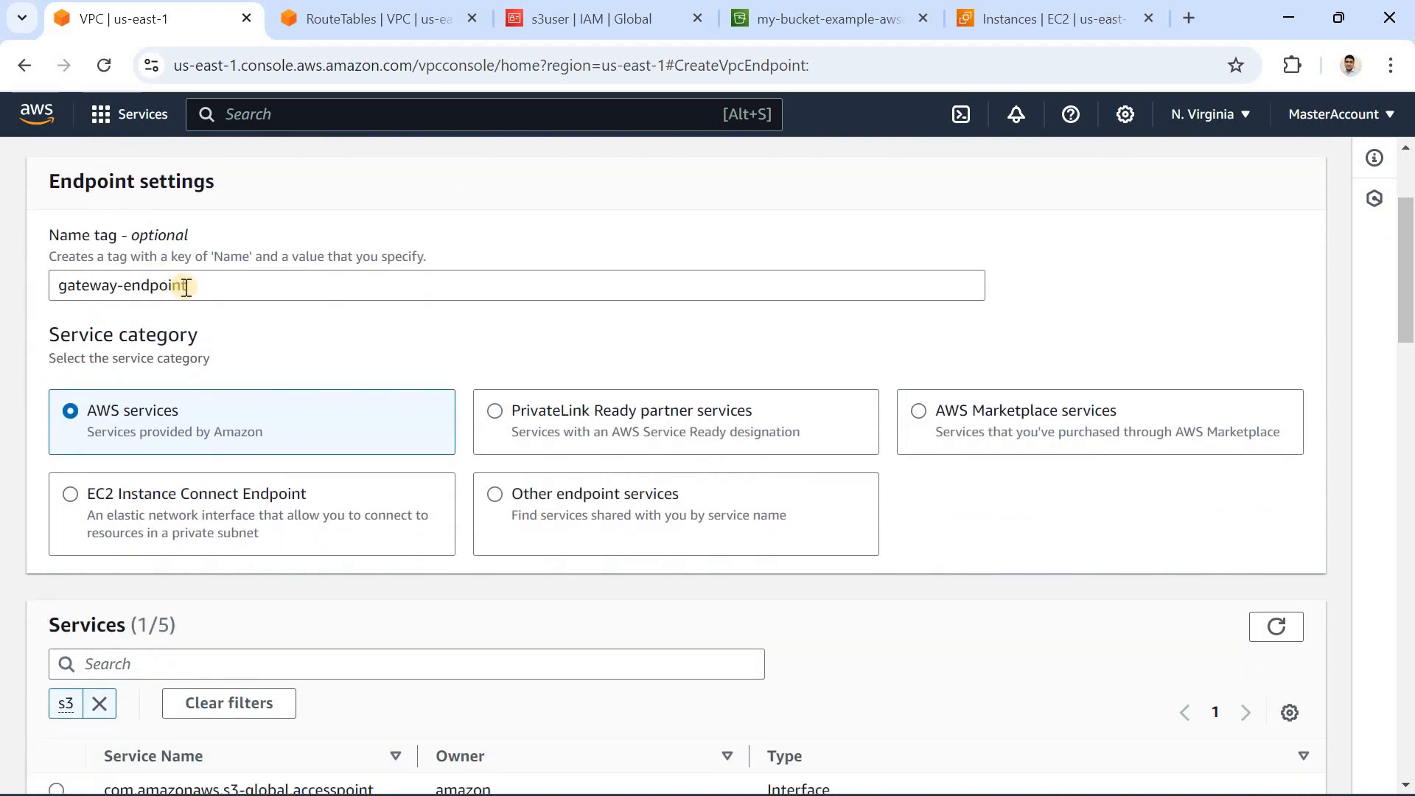
triple_click(60, 272)
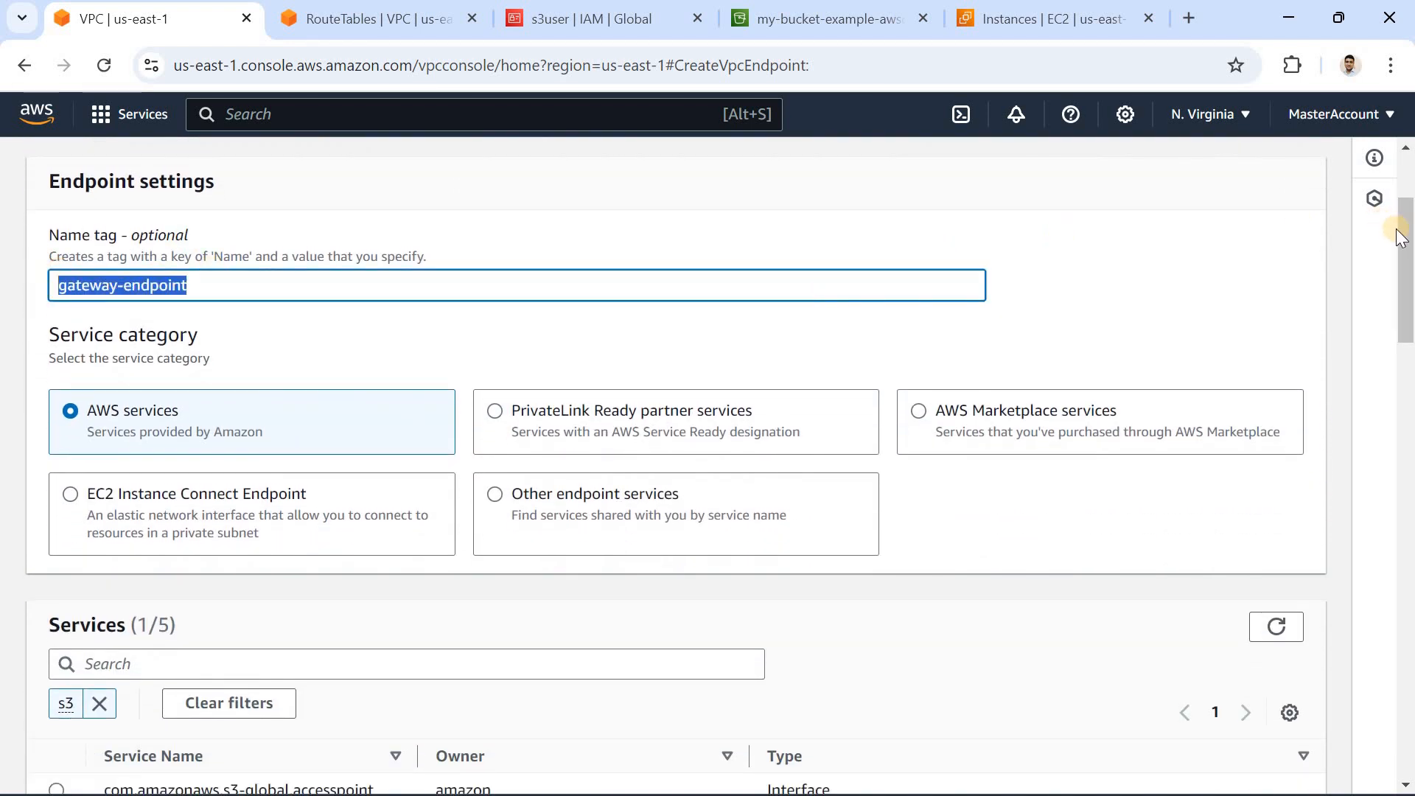
scroll(868, 423, down, 4)
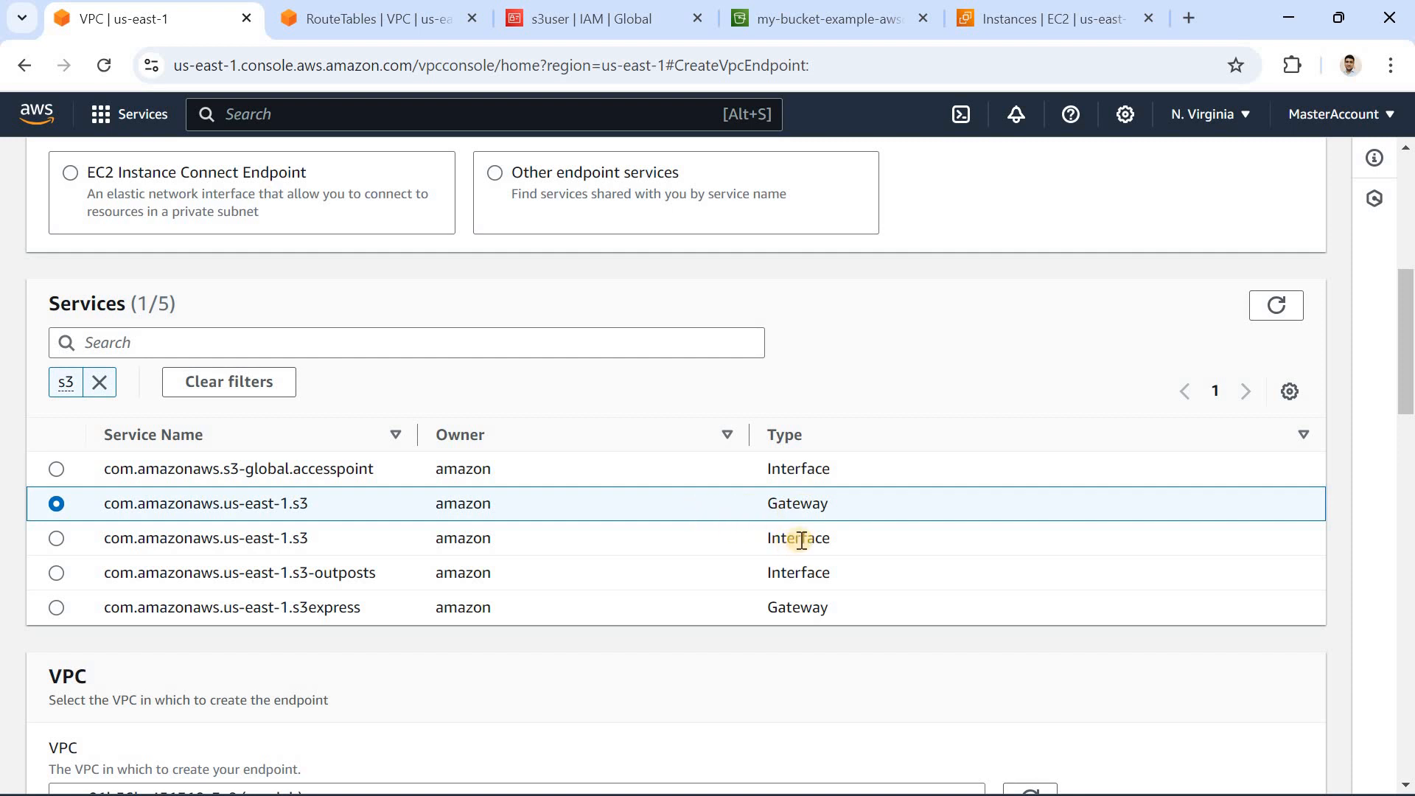
drag(1409, 385, 1409, 516)
click(1409, 542)
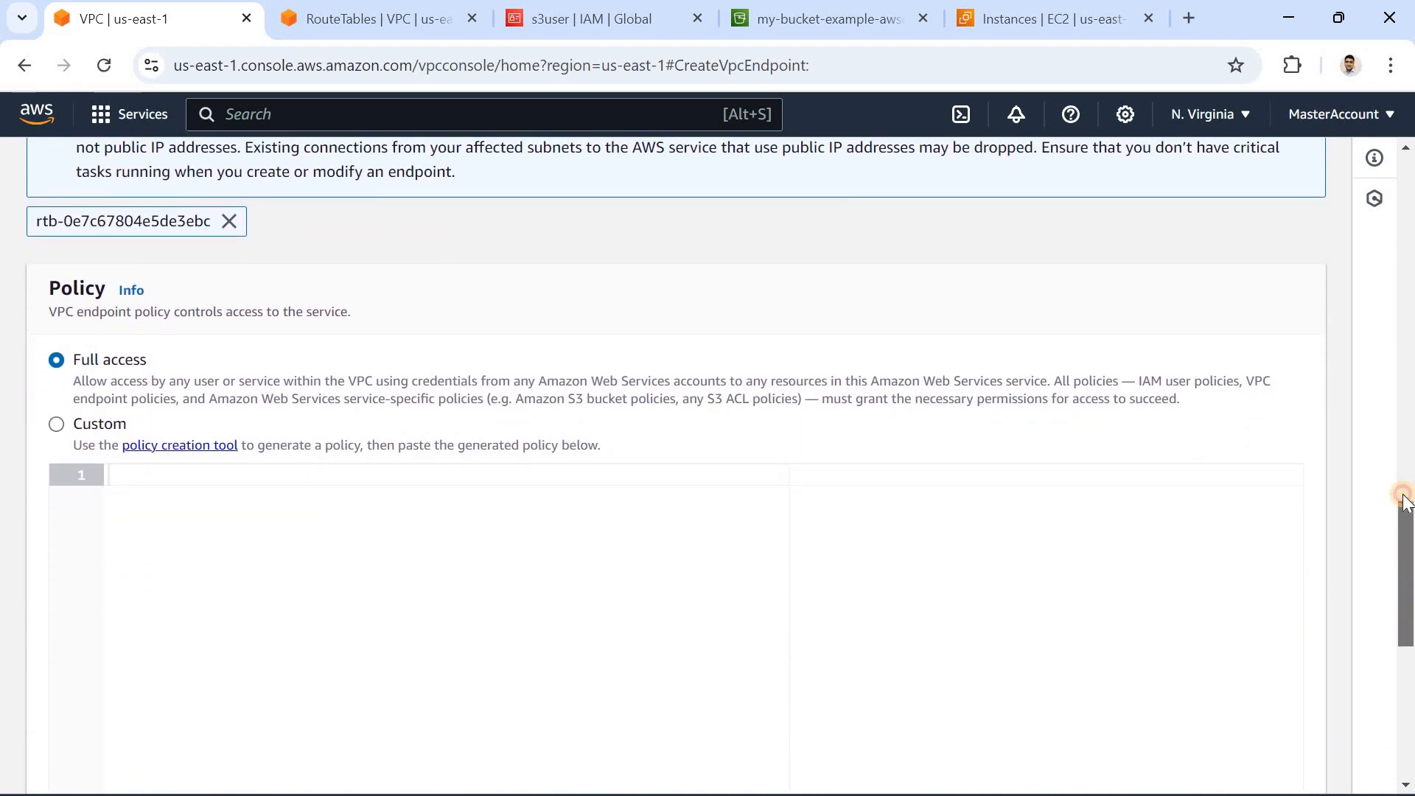
scroll(330, 573, up, 6)
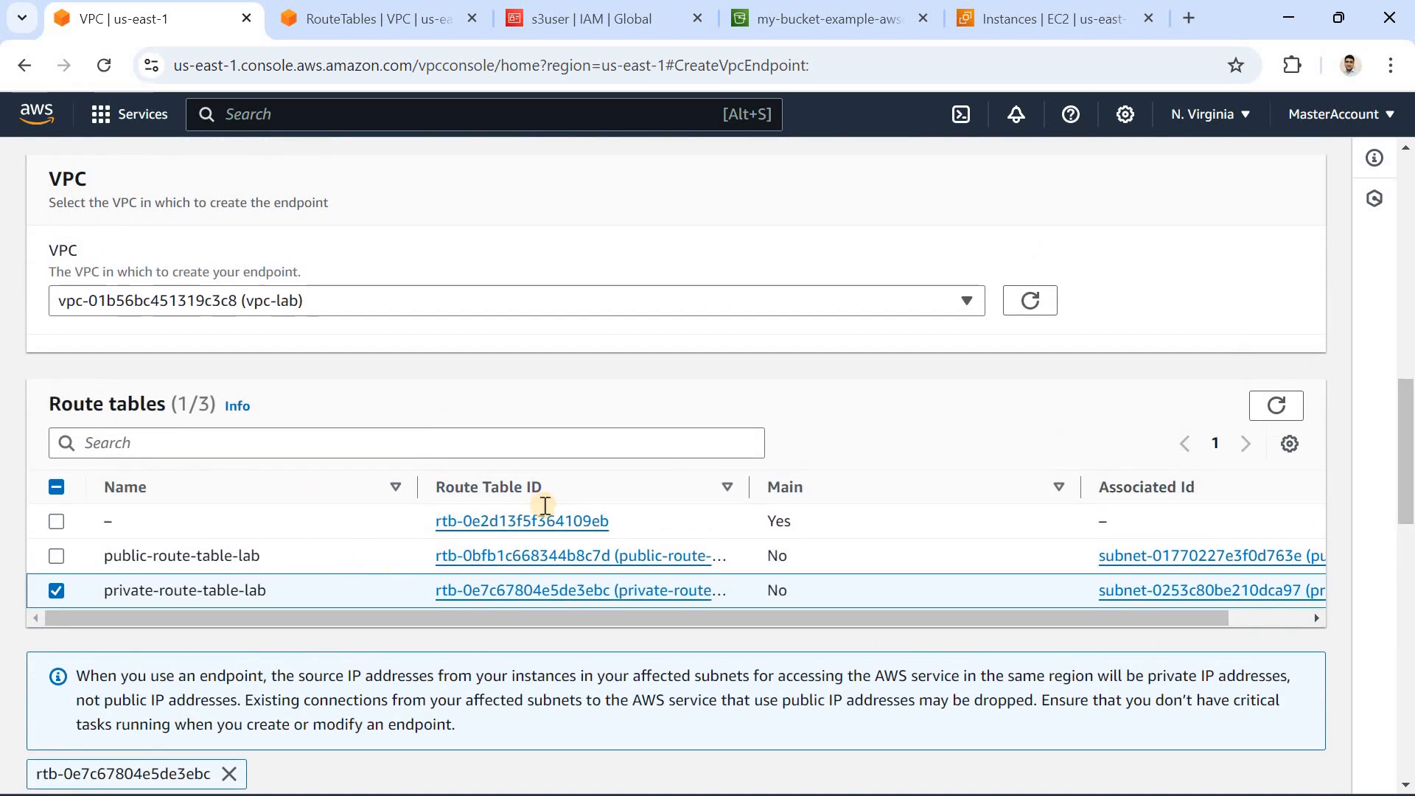
drag(1408, 522, 1409, 703)
Step: Check the aws s3 ls command in the private server's terminal and return to the endpoint form in the browser
click(956, 795)
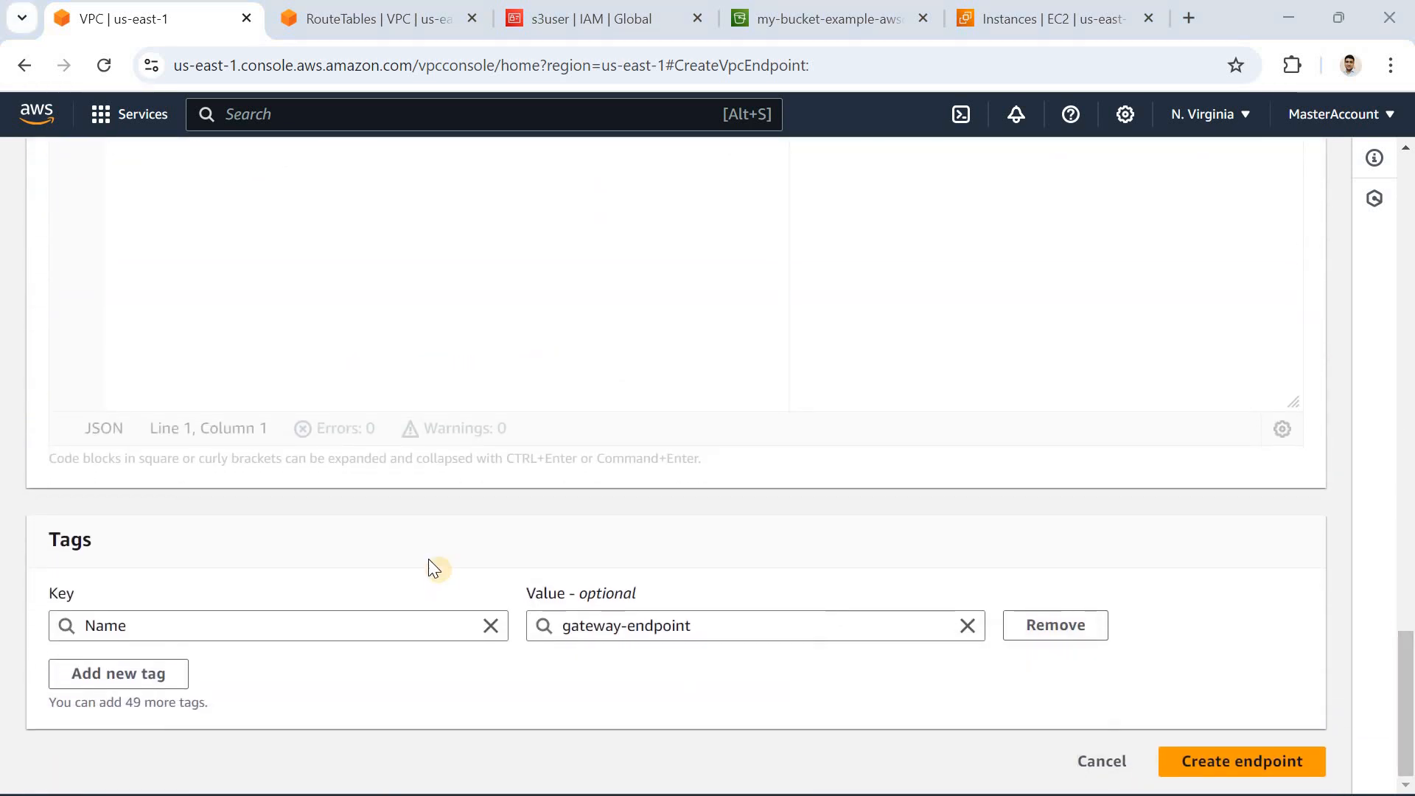
click(215, 501)
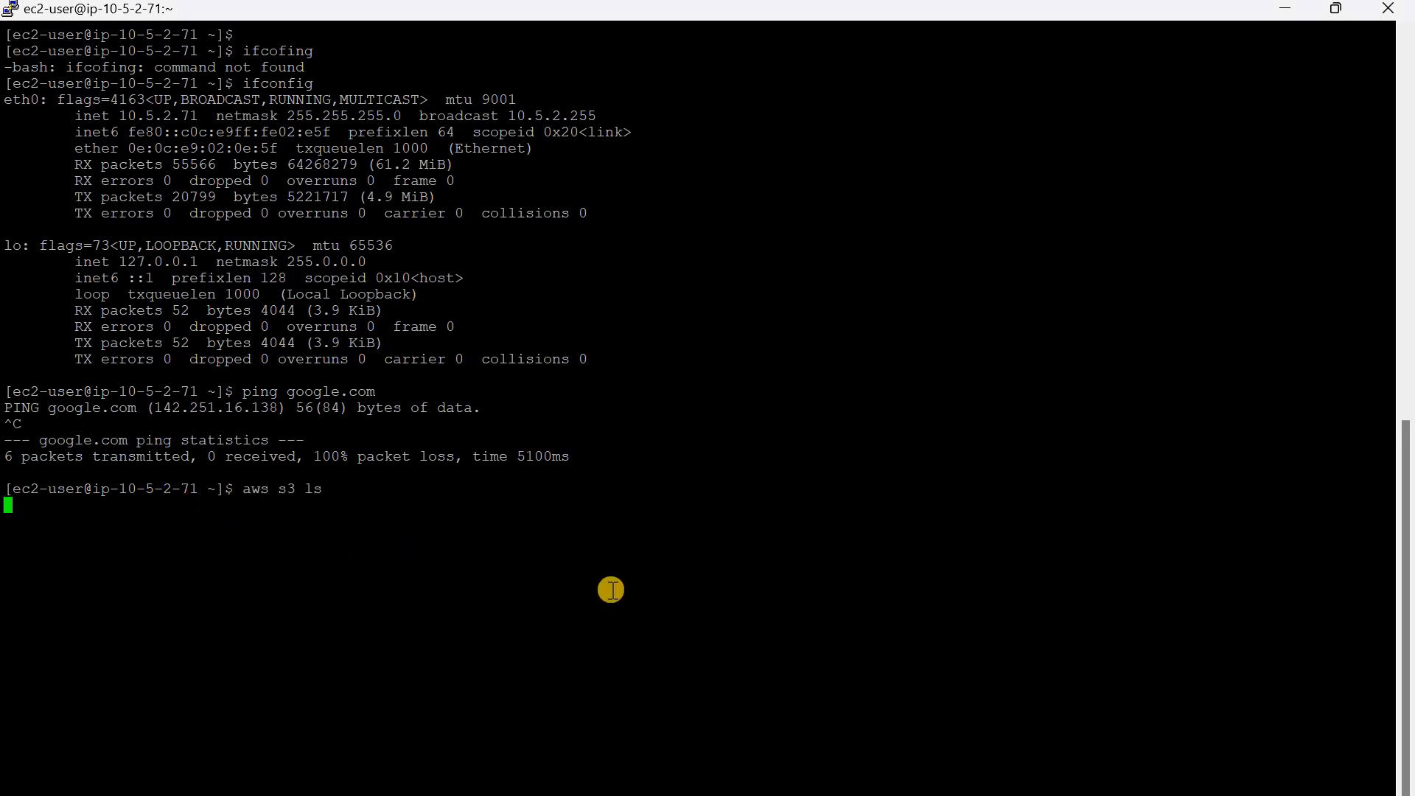
mouse_move(860, 781)
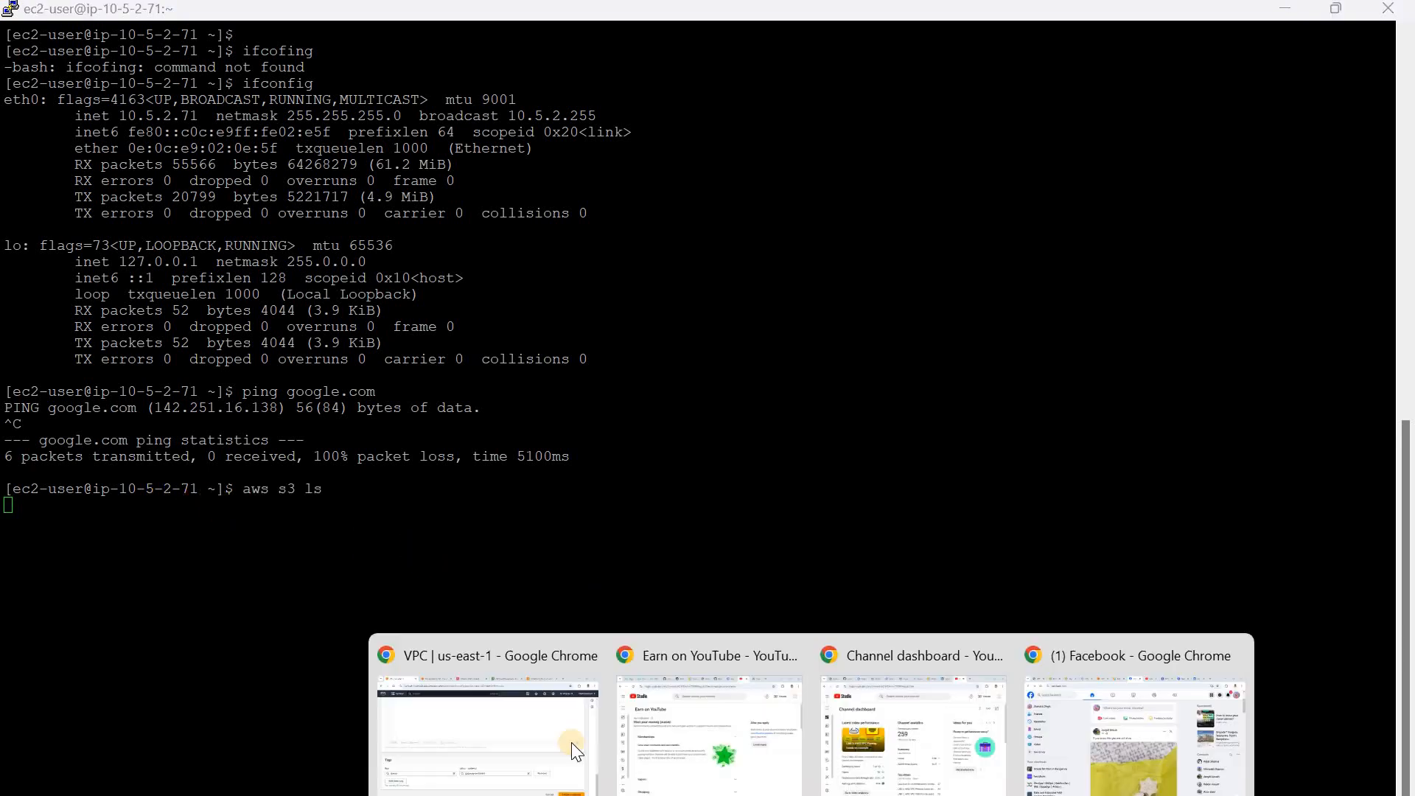
click(556, 740)
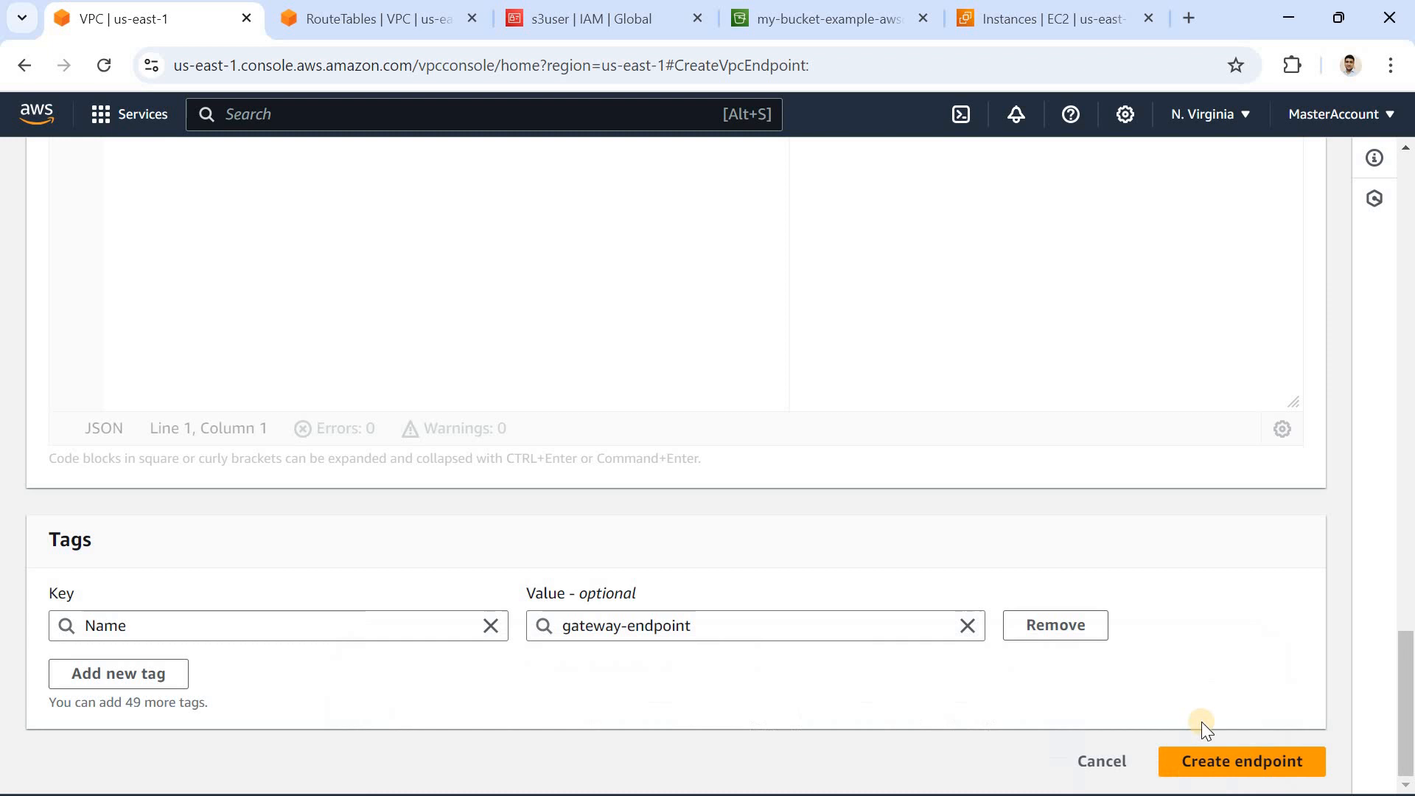
Step: Create the gateway endpoint, clear its selection and refresh the endpoints list to check the entry
click(1222, 766)
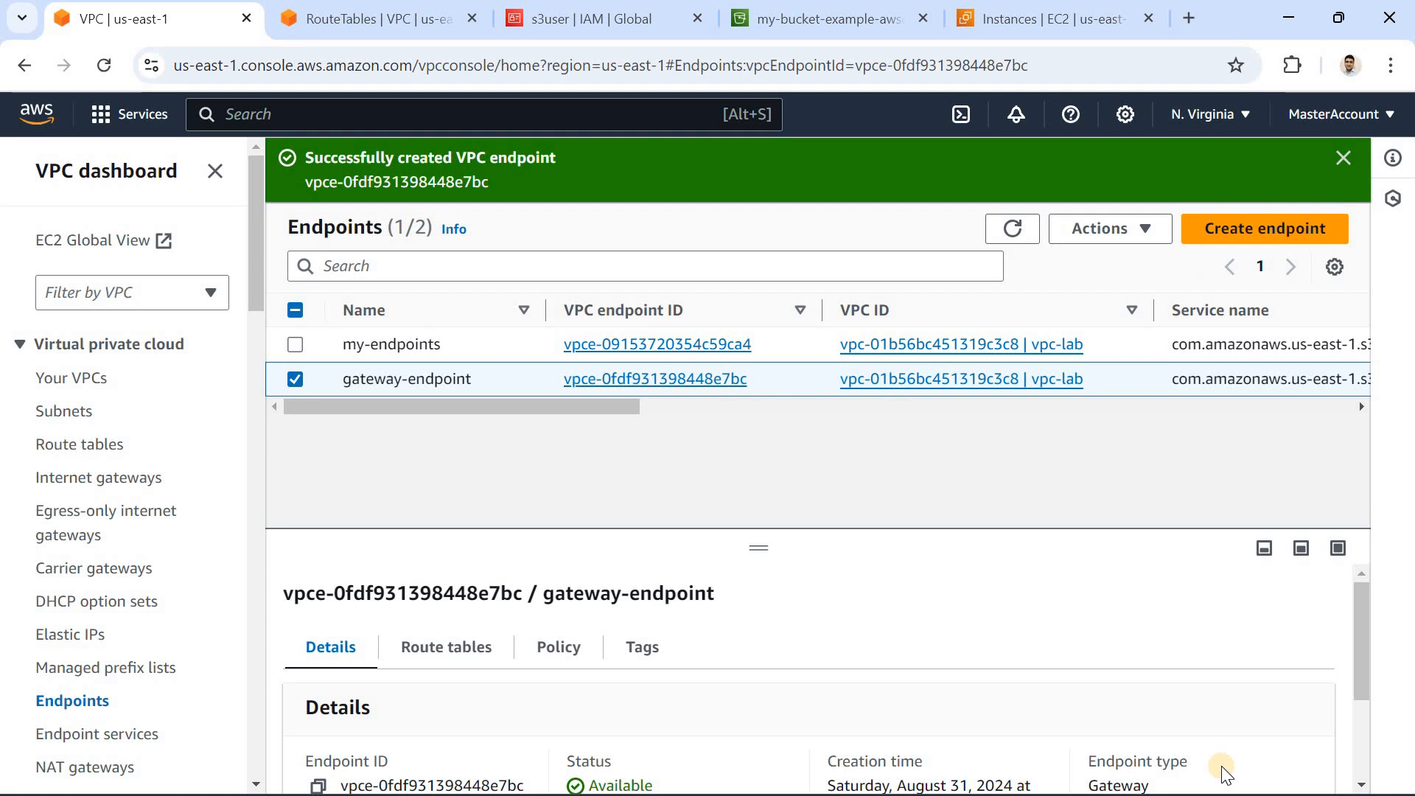
click(295, 380)
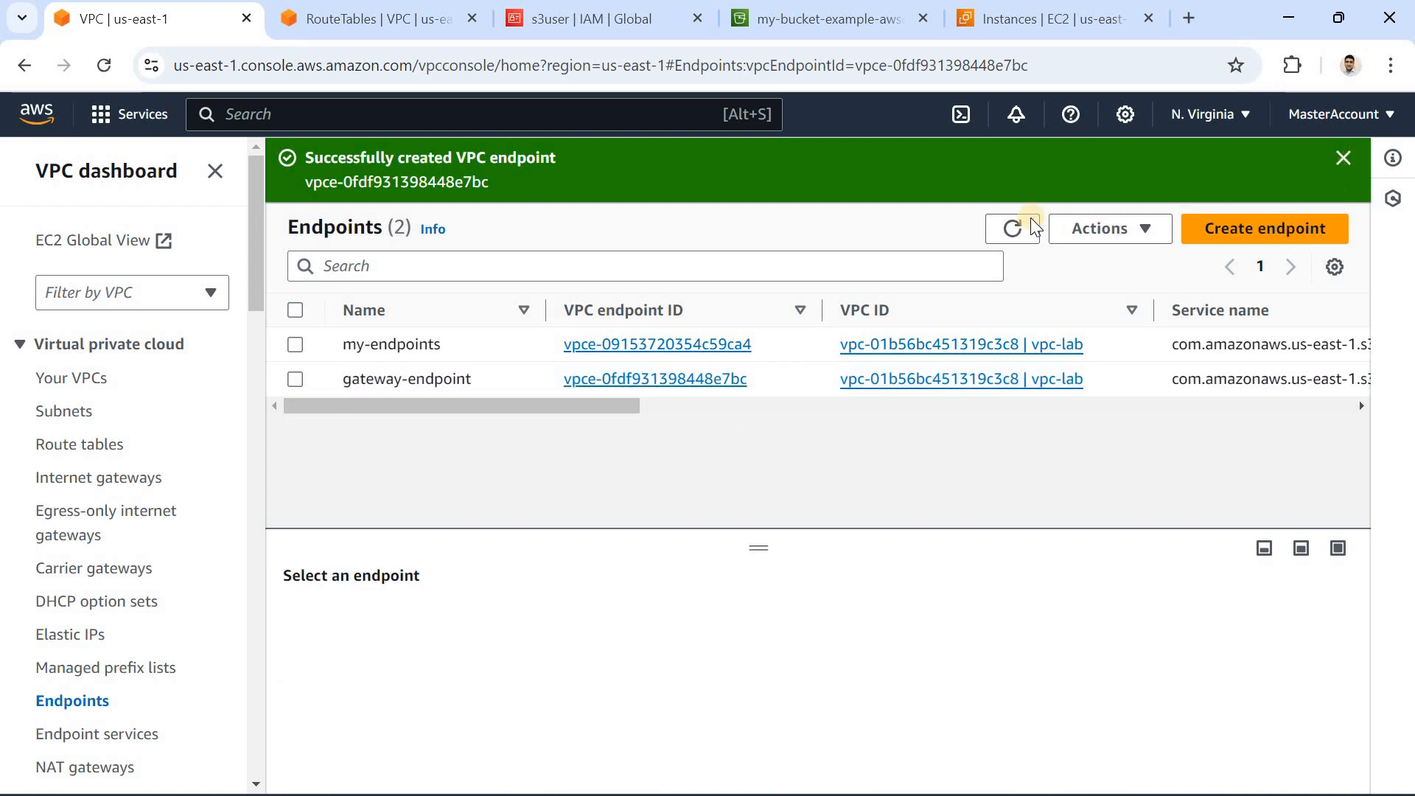
click(1014, 174)
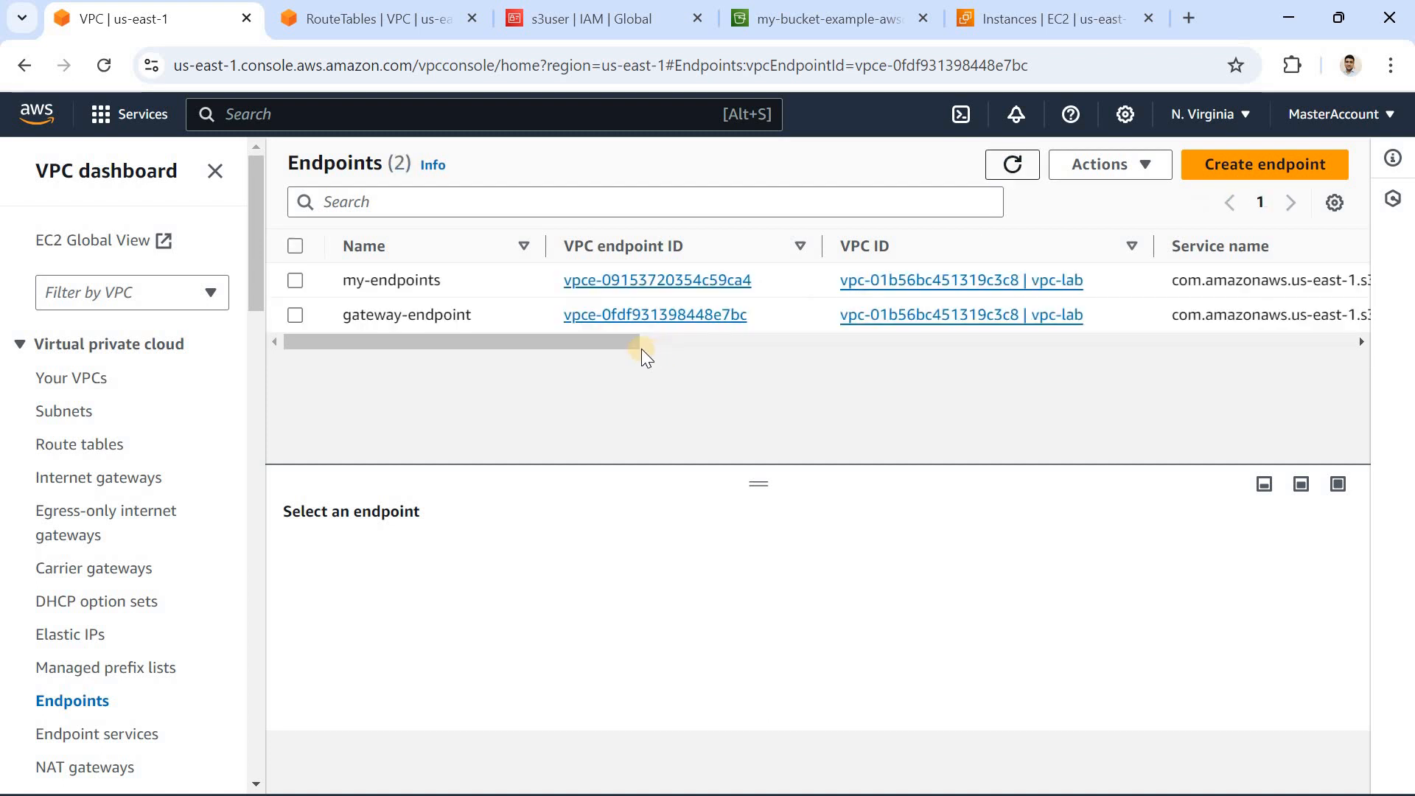
mouse_move(632, 344)
mouse_down()
mouse_move(931, 364)
mouse_move(1011, 342)
mouse_move(1027, 312)
mouse_up()
Step: Select private-route-table-lab in the route tables list and run aws s3 ls in the private server's terminal
click(79, 444)
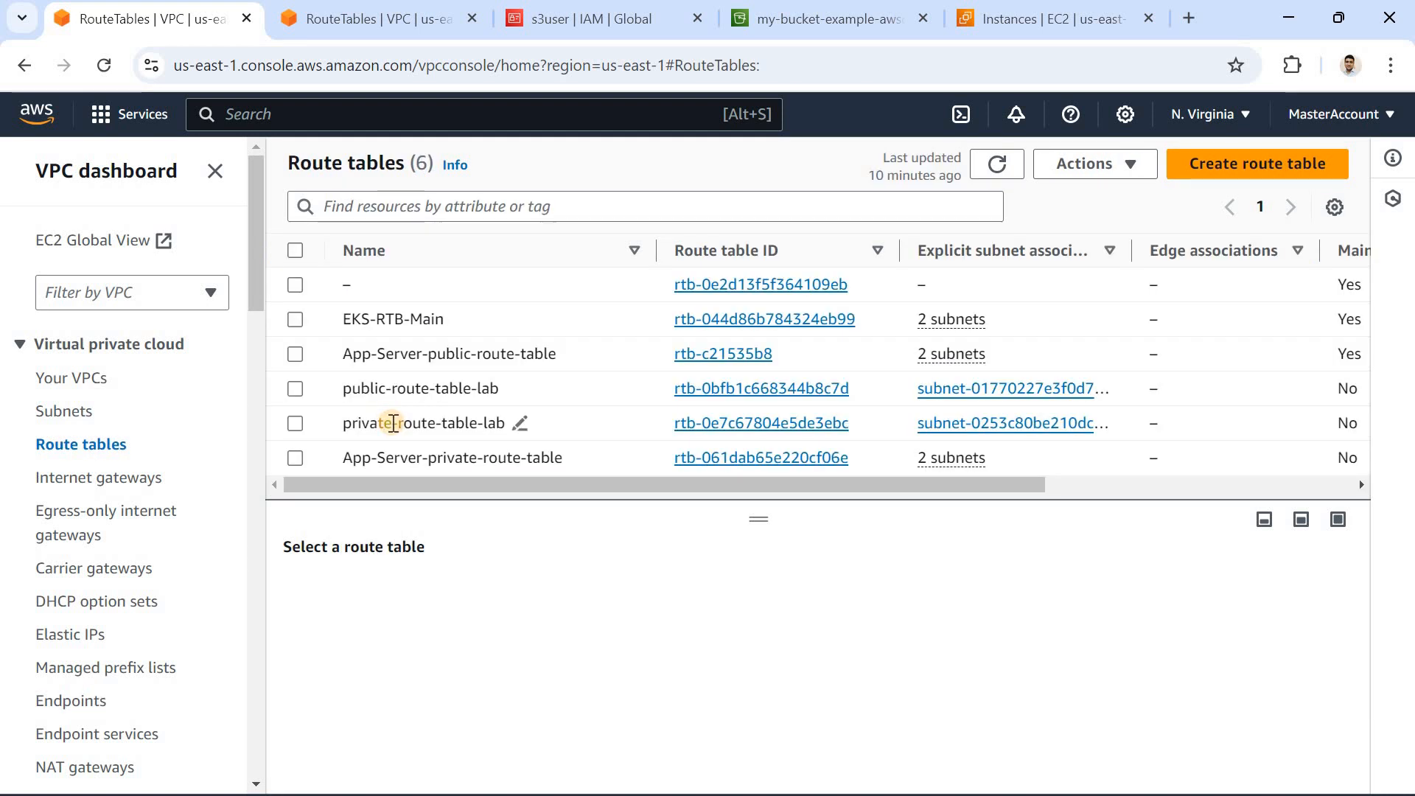
click(393, 423)
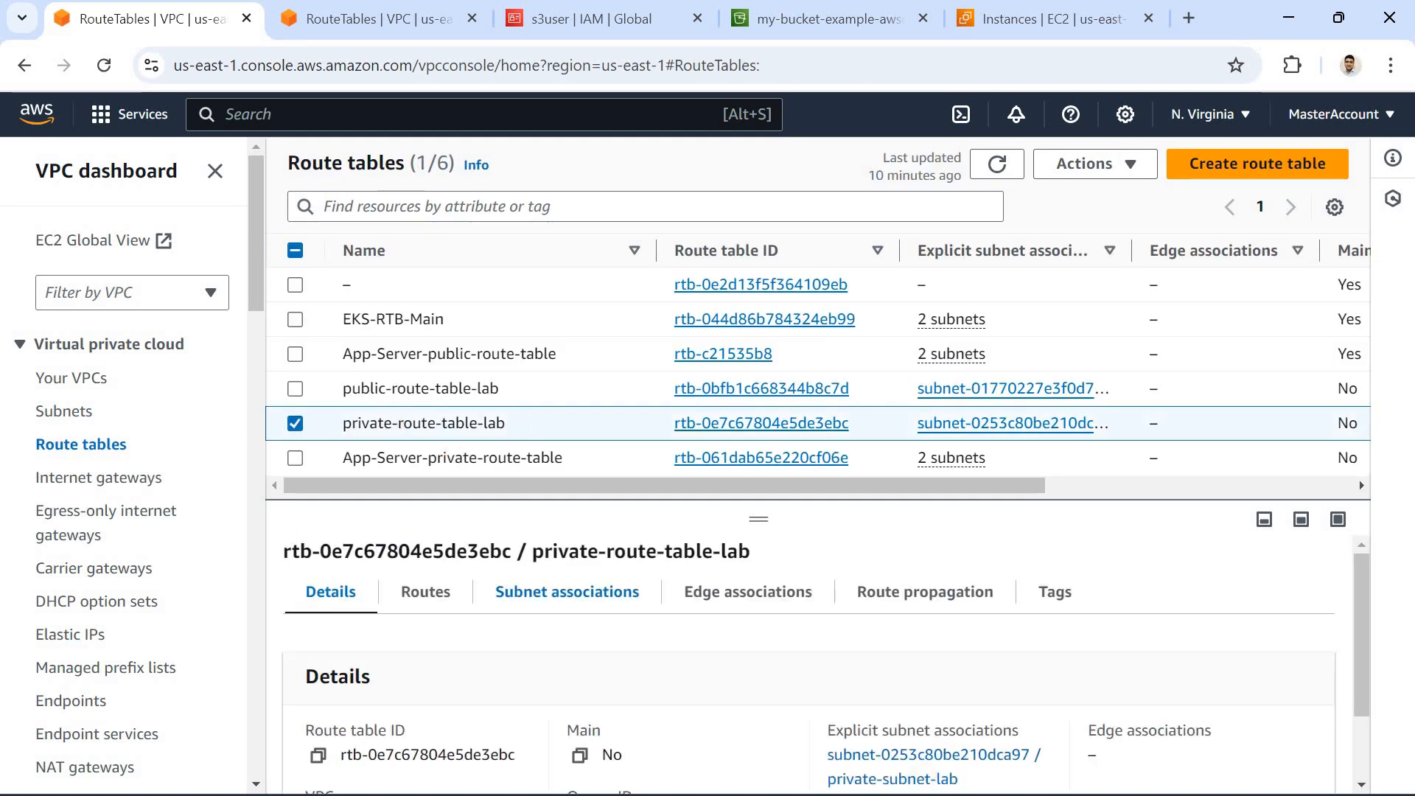
click(950, 795)
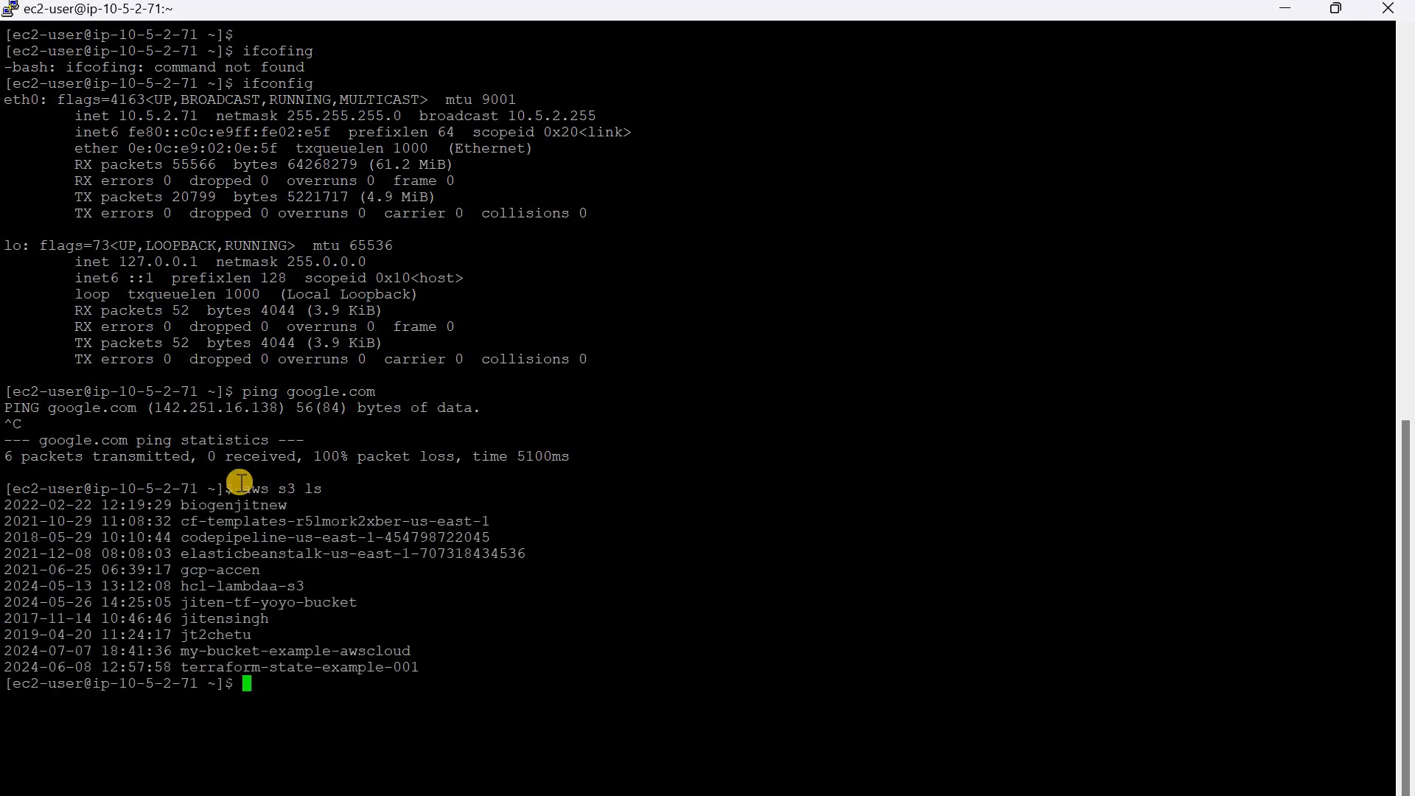
drag(242, 489, 328, 487)
key(ctrl+c)
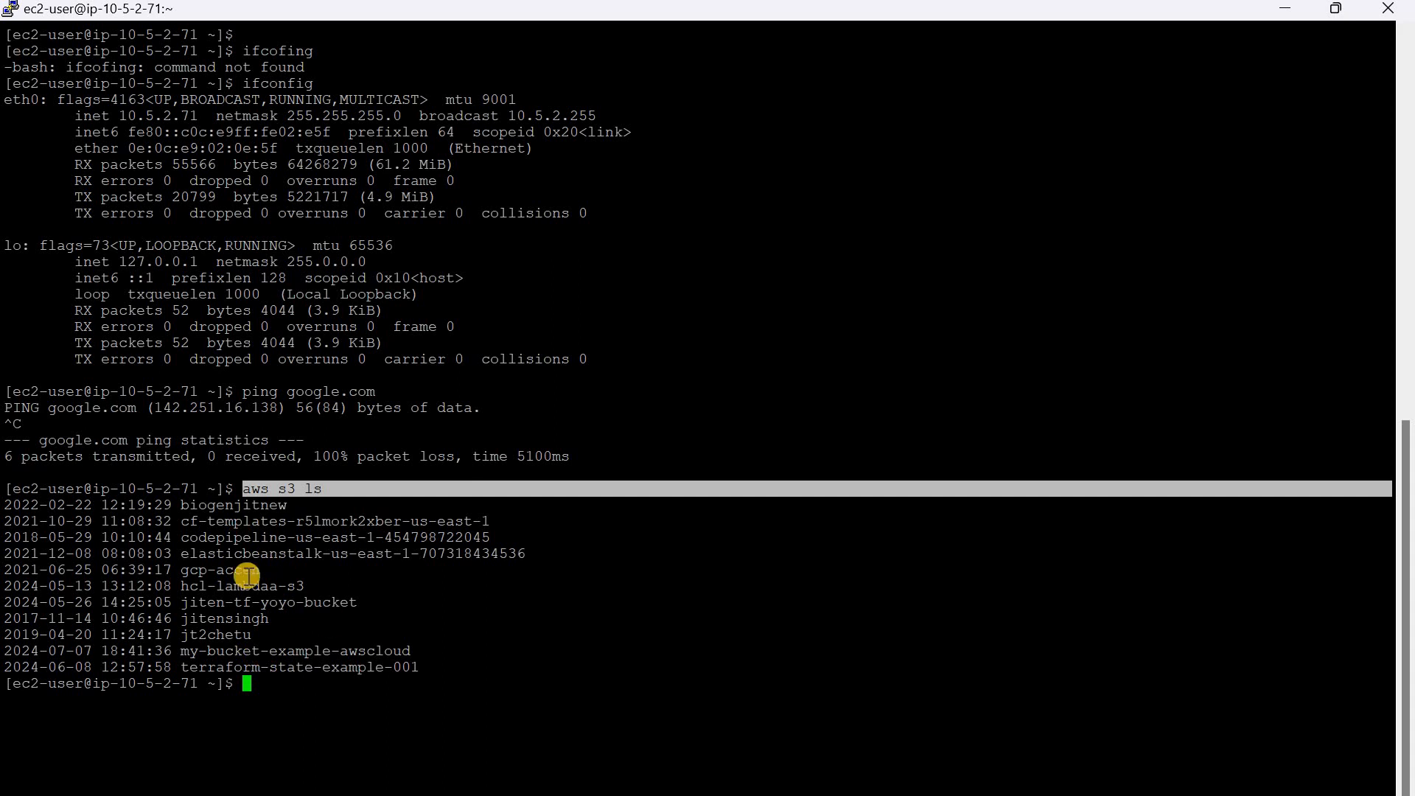
click(284, 691)
right_click(284, 692)
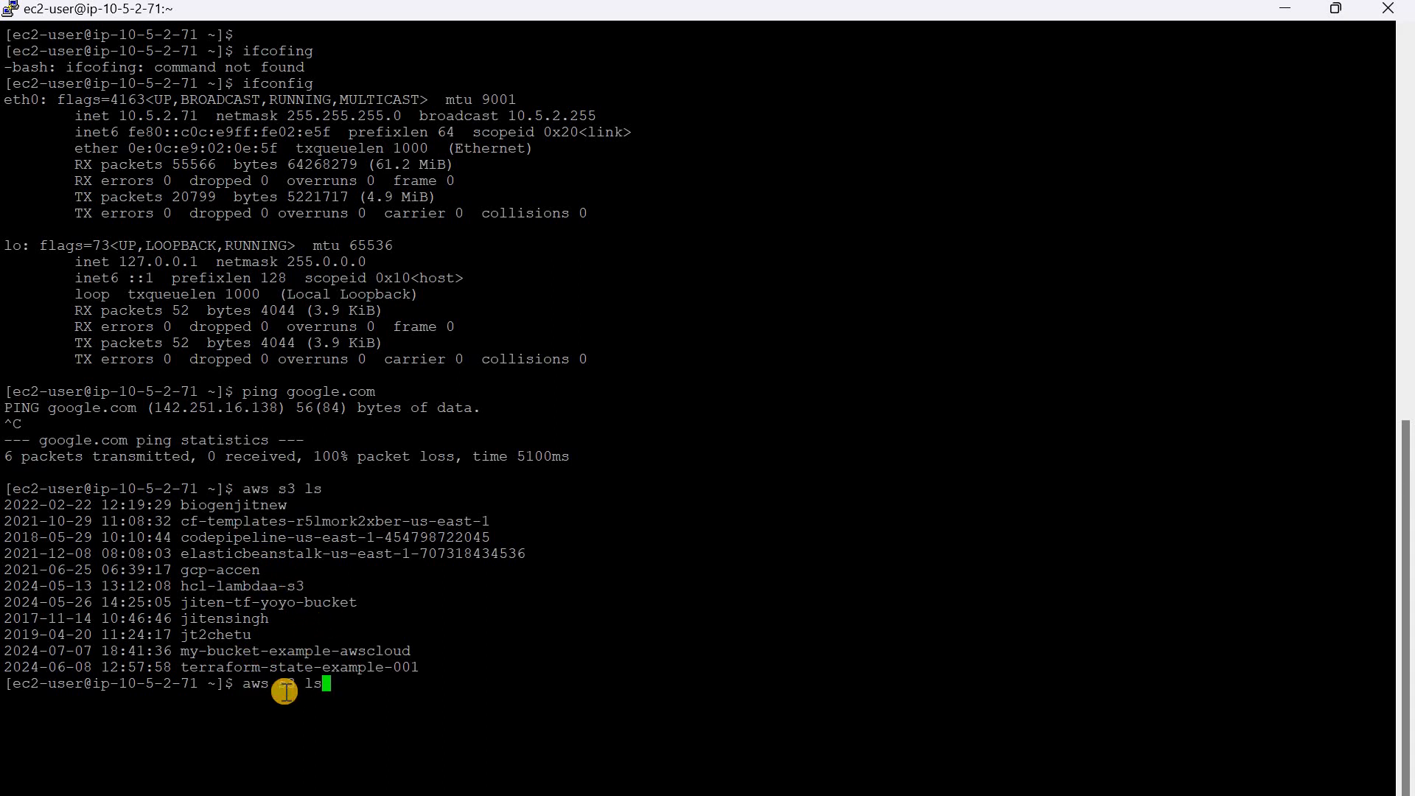
key(Return)
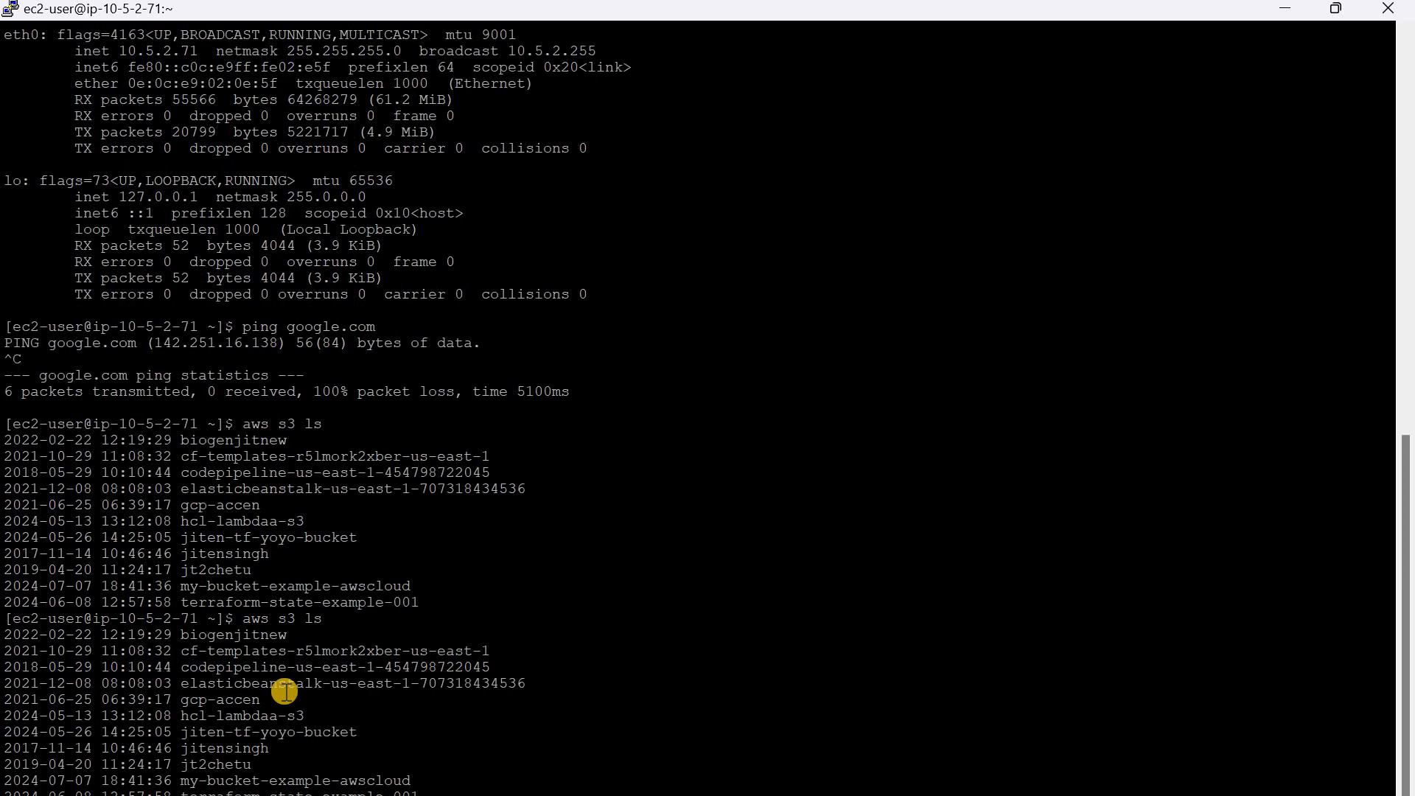
Step: Clear the terminal and run aws s3 ls again
key(ctrl+l)
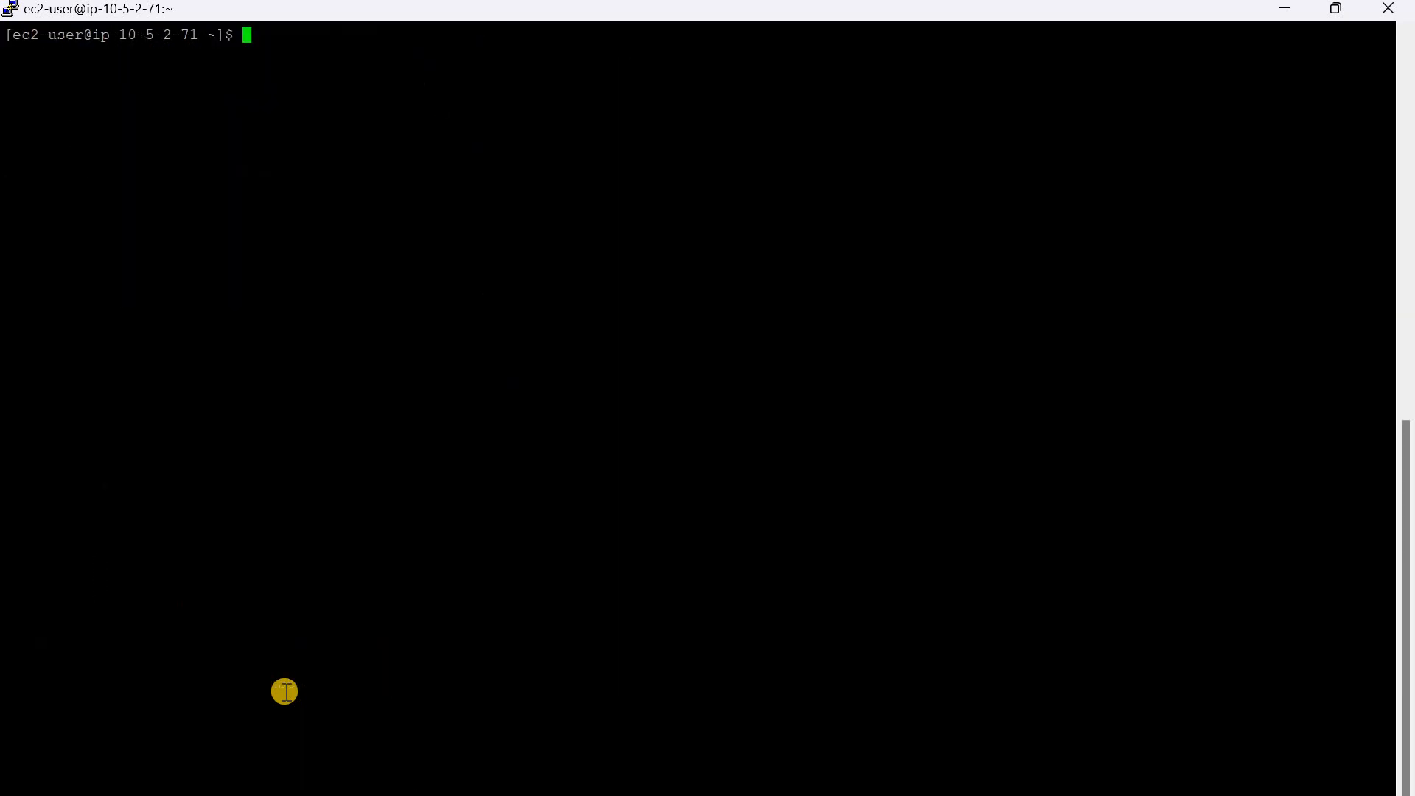
key(Return)
text(clear)
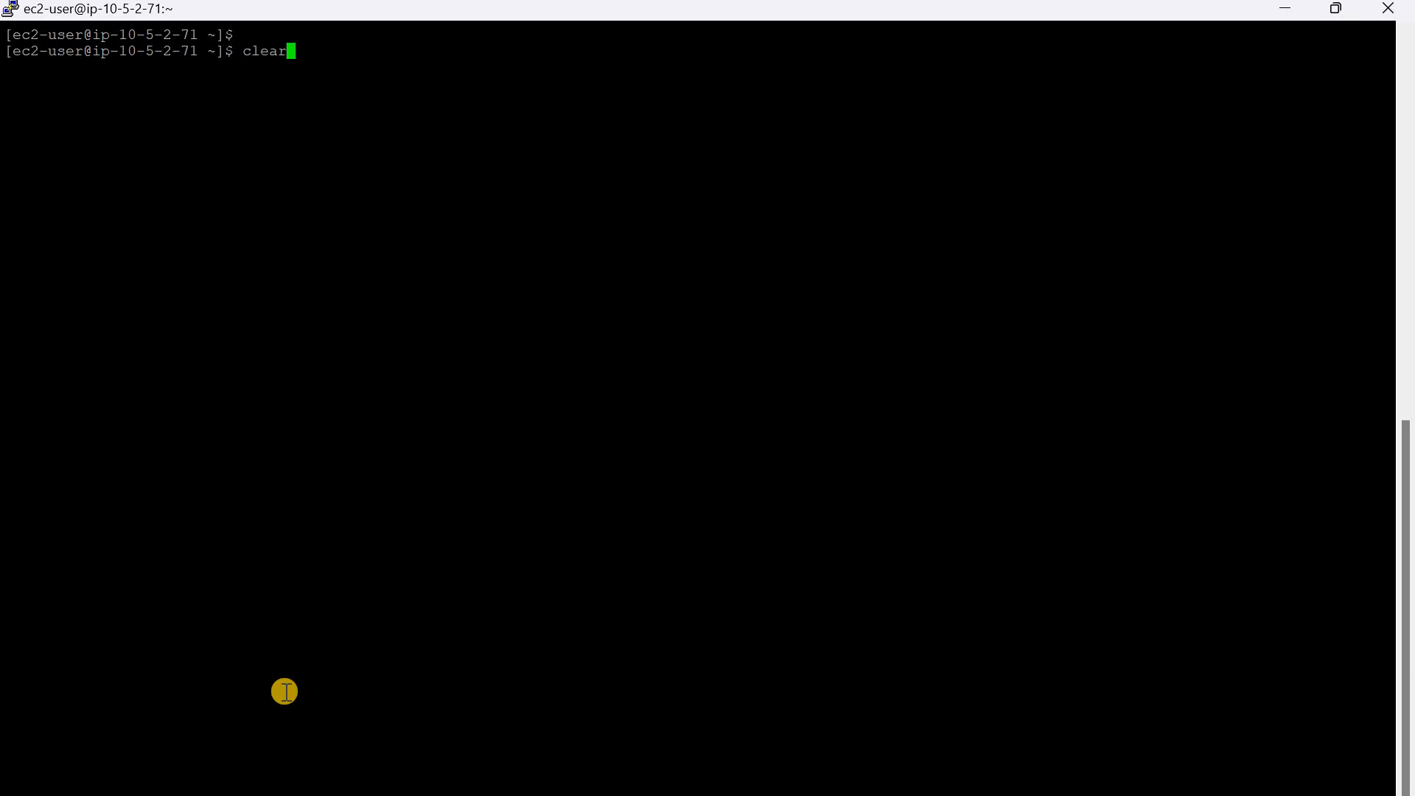
key(Up)
key(Return)
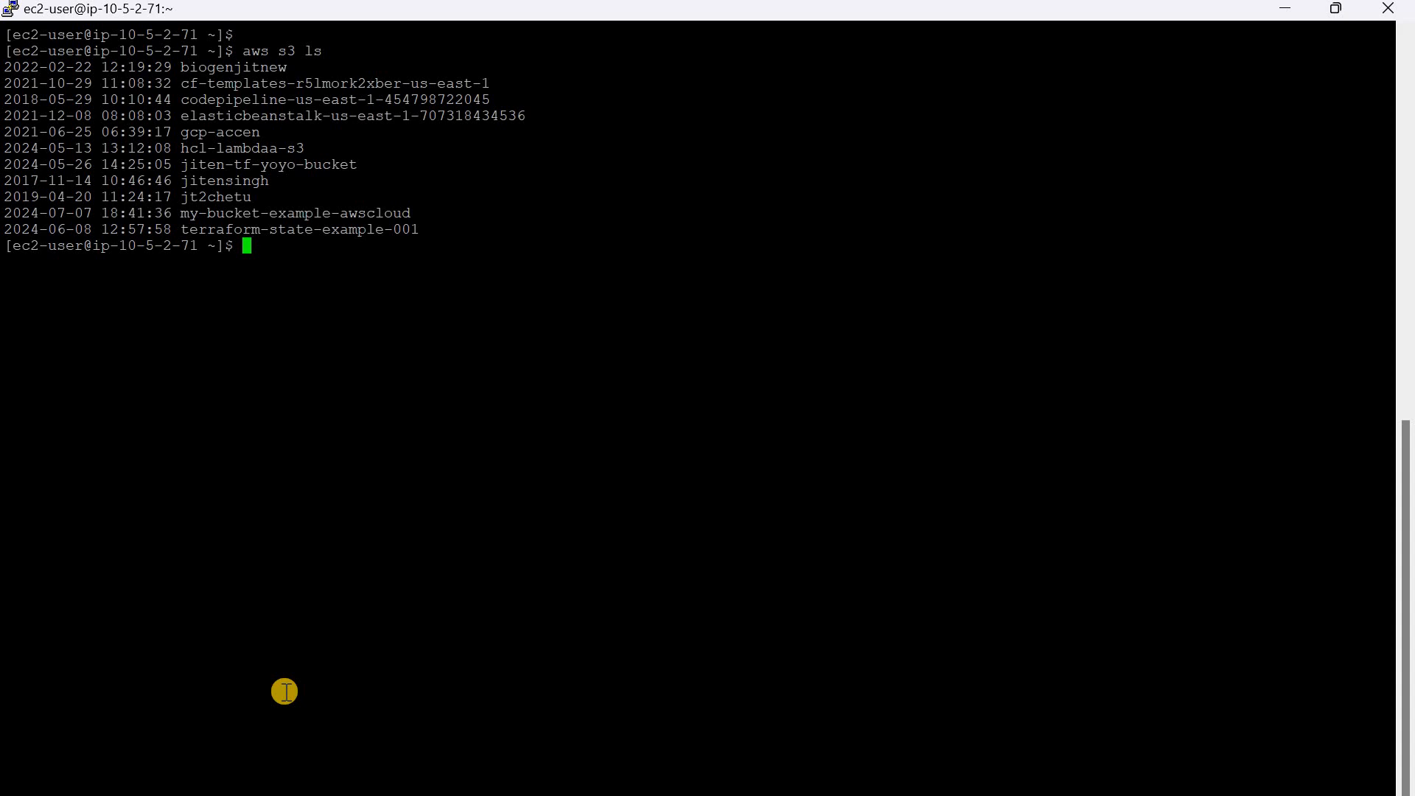
Step: Return to the VPC console in the browser, review private-route-table-lab's subnet associations and routes, and leave its route editor without changes
key(alt+Tab)
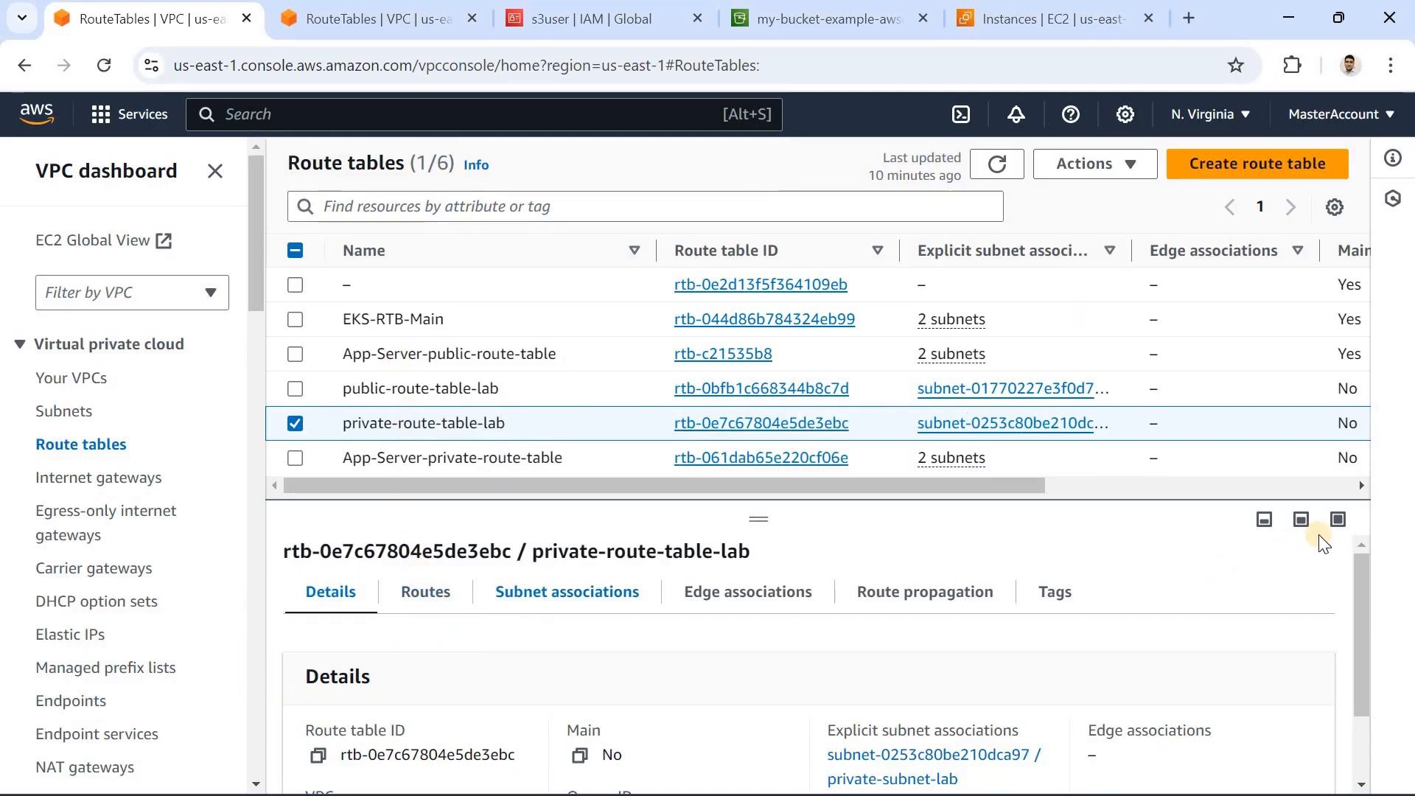
drag(1362, 573, 1362, 628)
scroll(963, 681, down, 2)
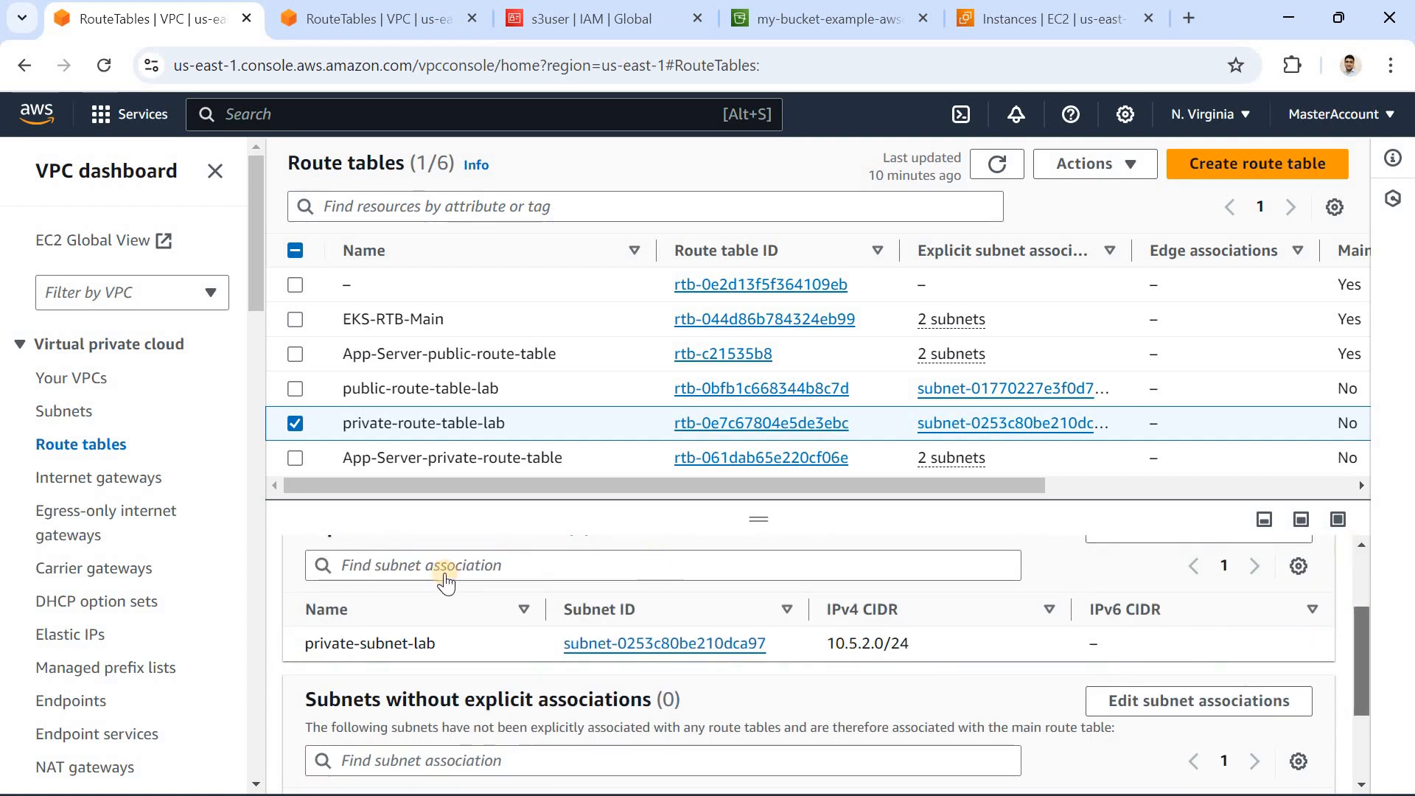
scroll(435, 582, up, 2)
click(425, 592)
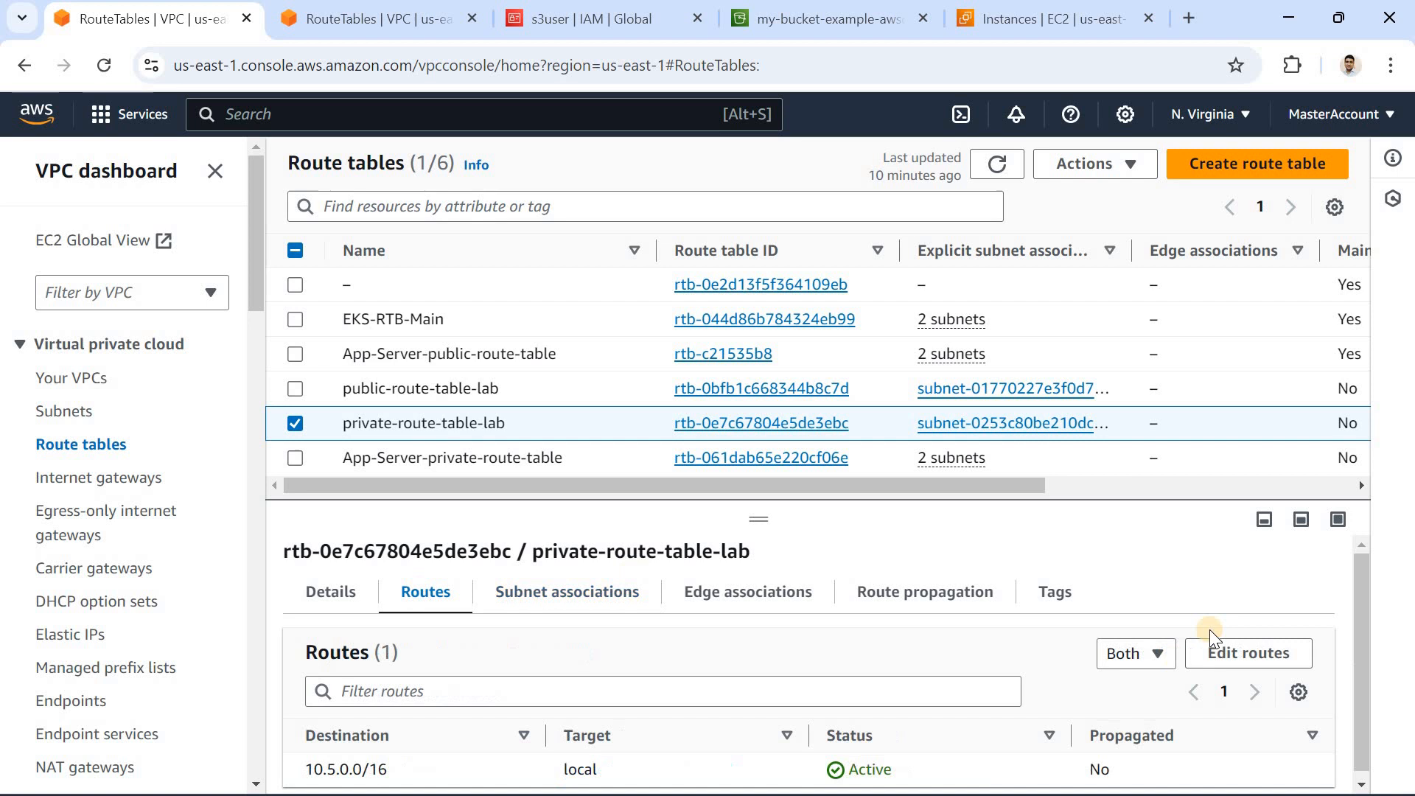
click(1241, 650)
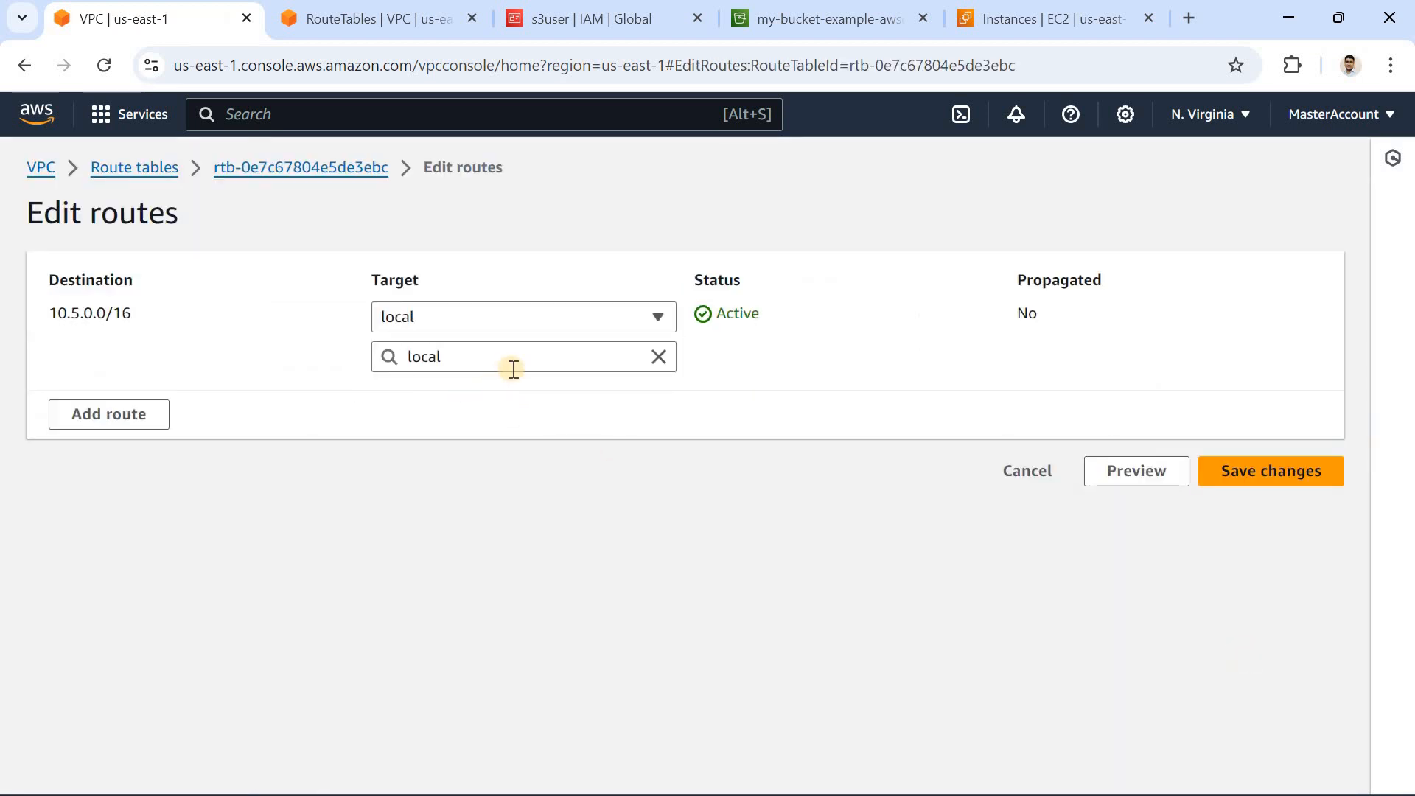
click(1024, 476)
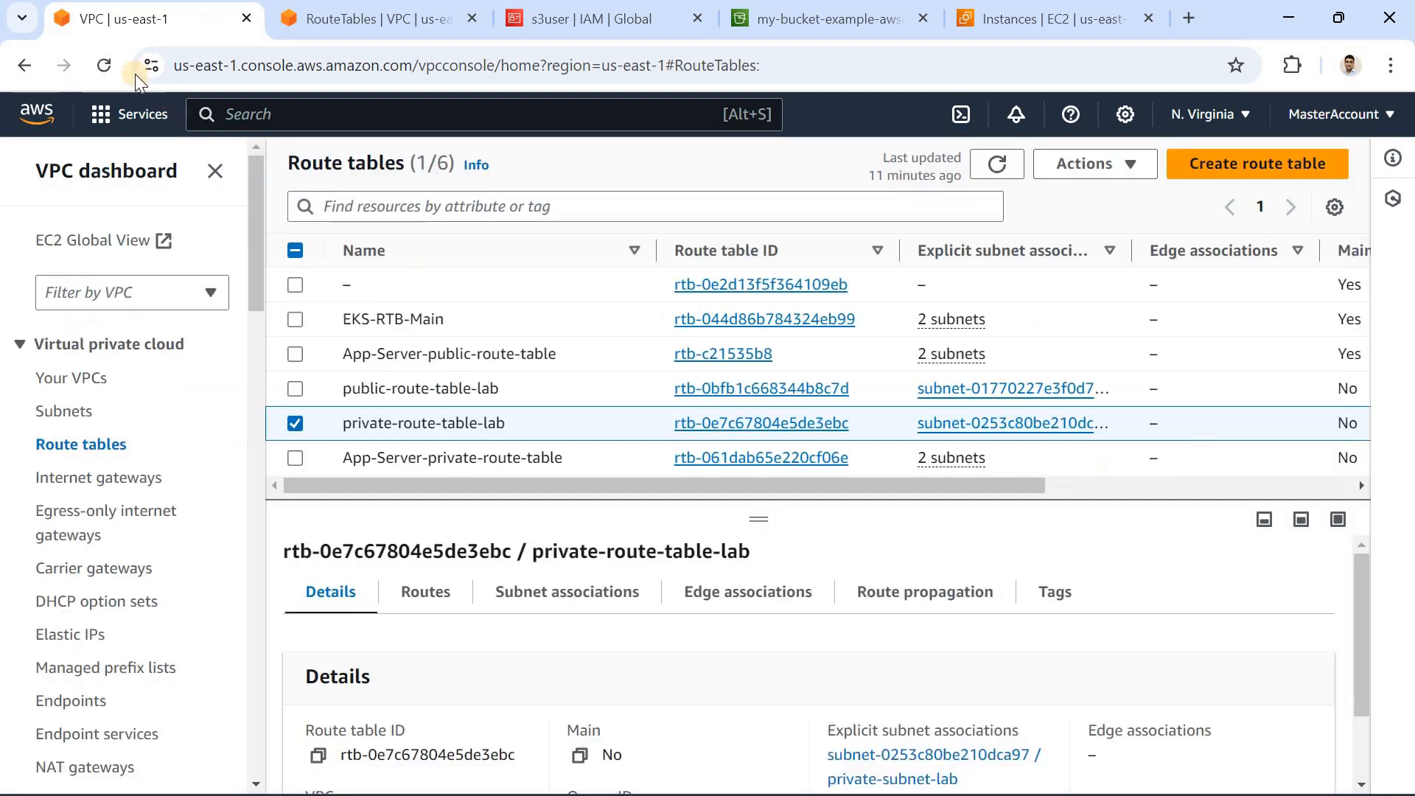
Step: Reload the route tables page and reopen private-route-table-lab's routes for editing to check for the VPC endpoint target
click(103, 60)
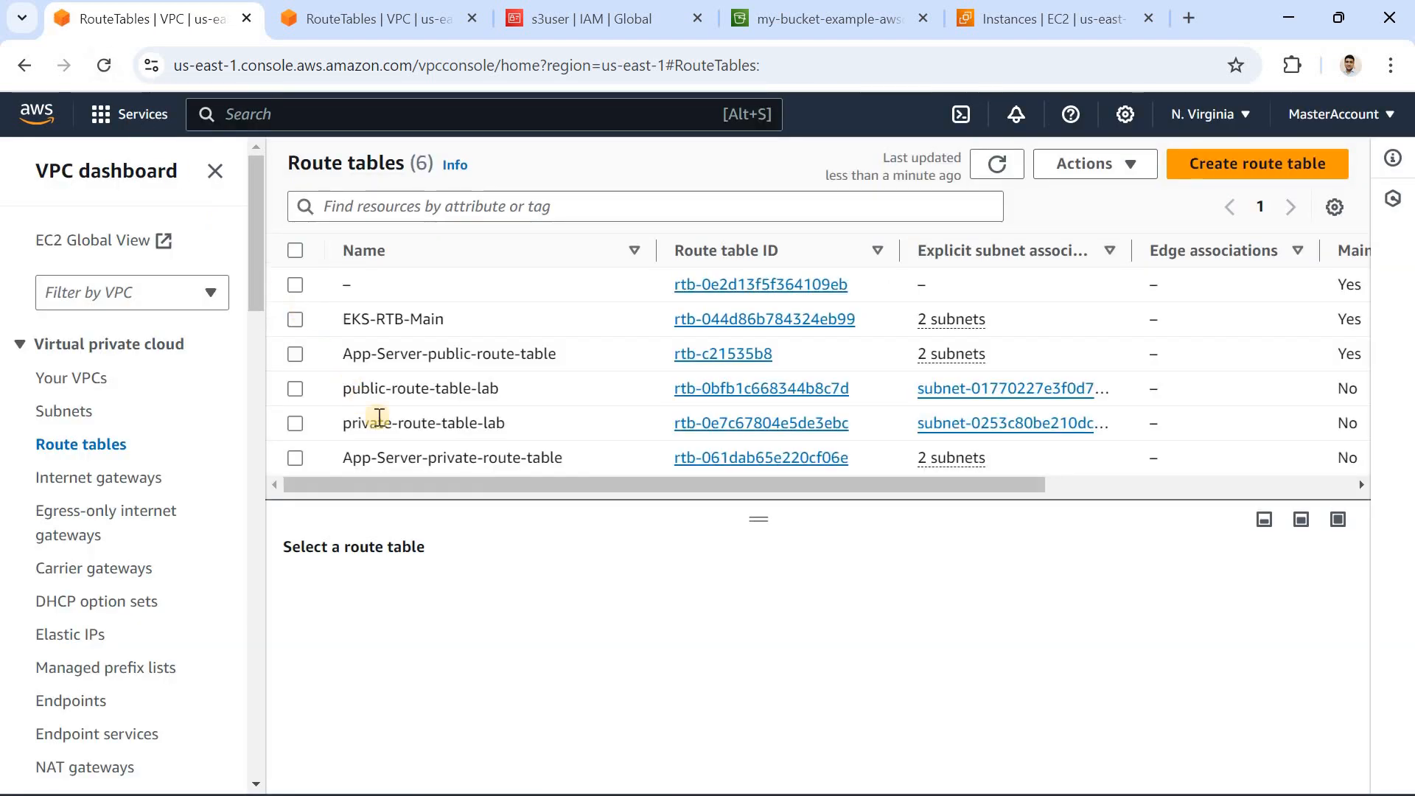
click(303, 425)
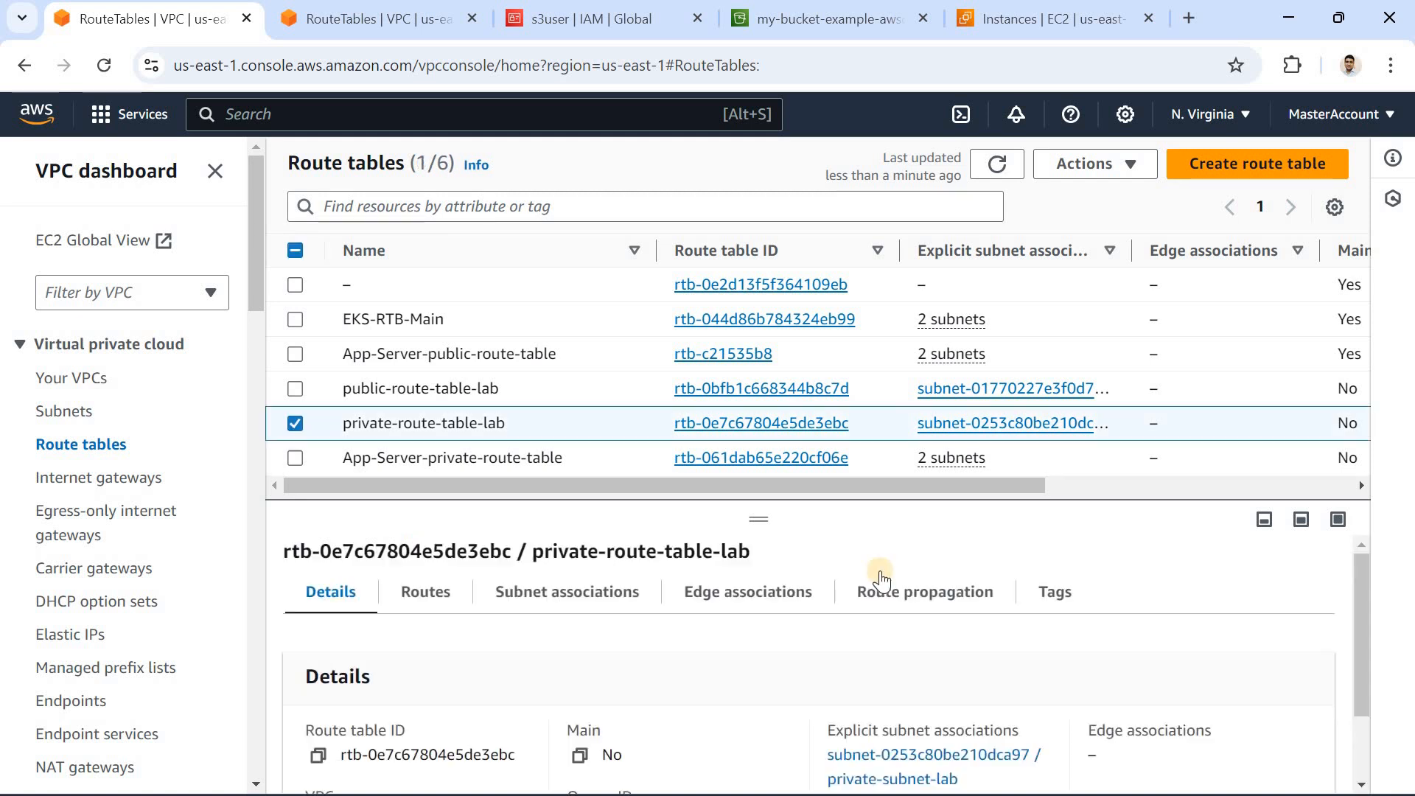
scroll(1359, 582, down, 2)
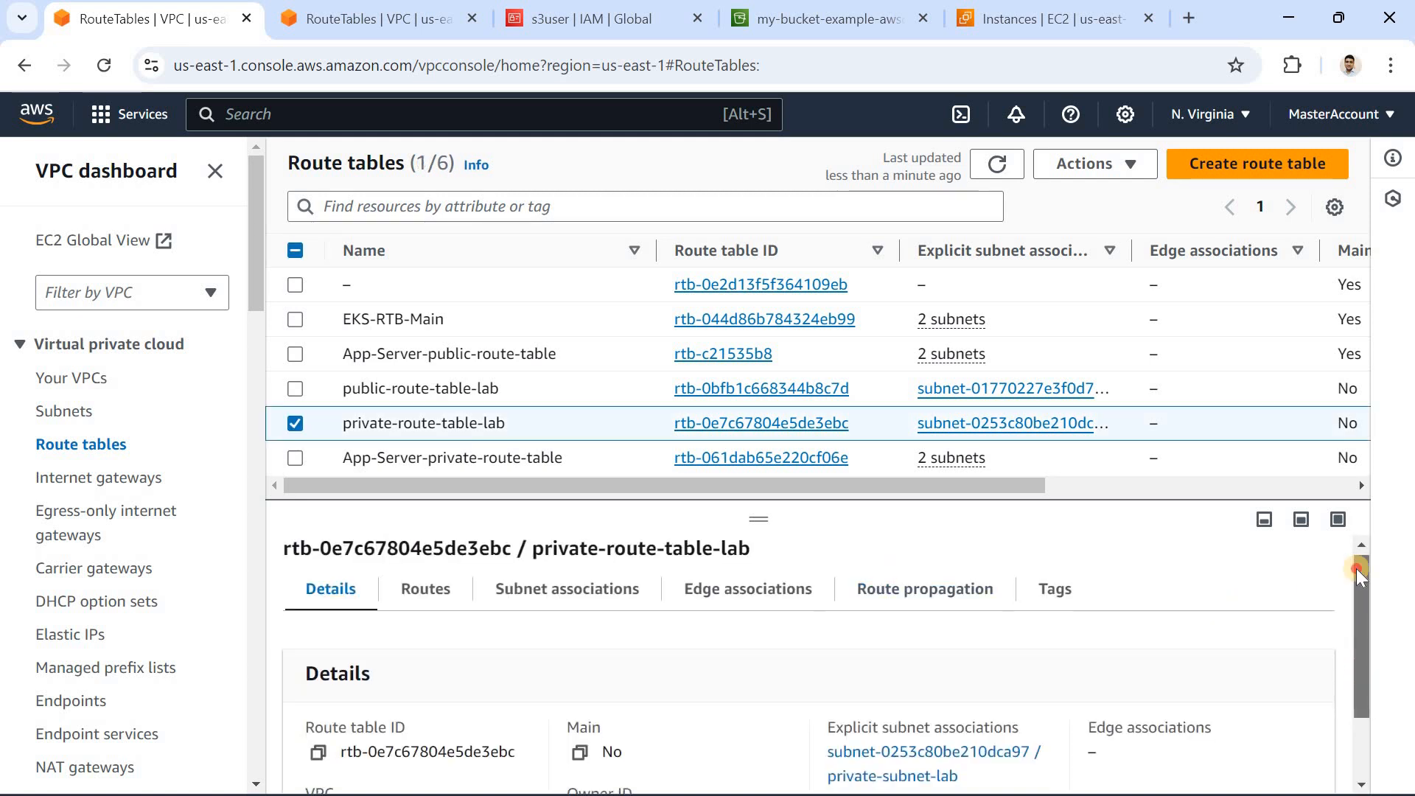
scroll(590, 582, up, 2)
click(453, 593)
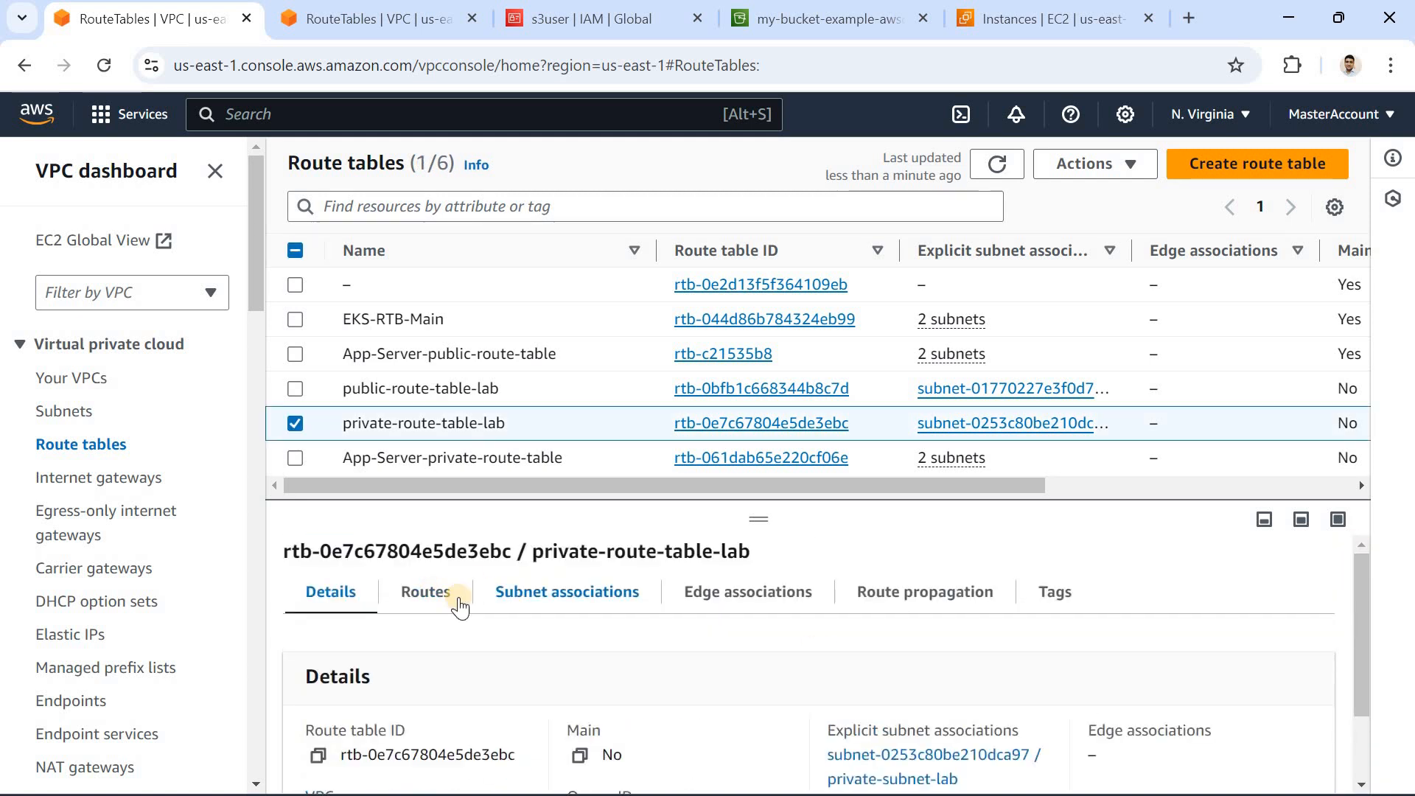
click(1220, 661)
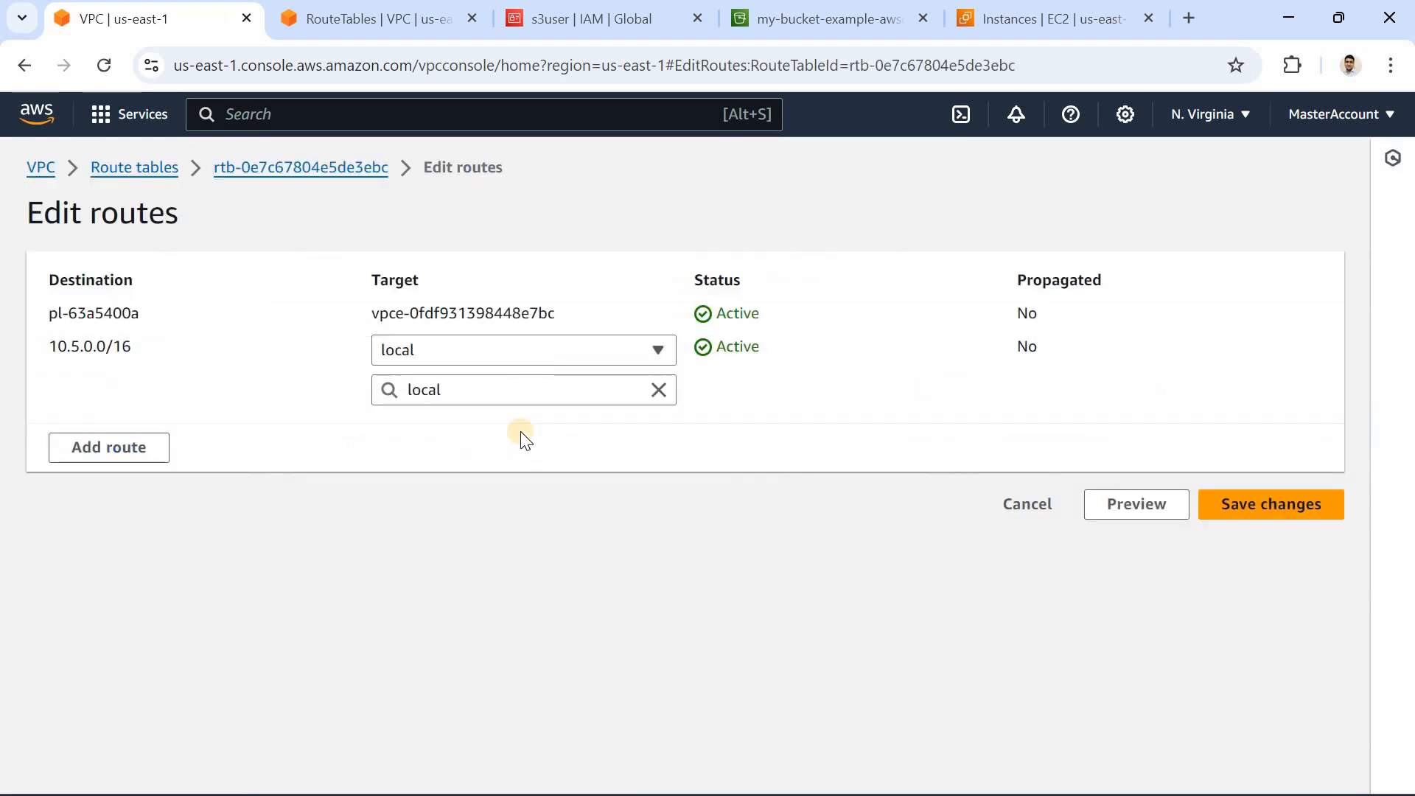
drag(378, 312, 567, 316)
click(568, 315)
drag(370, 317, 567, 314)
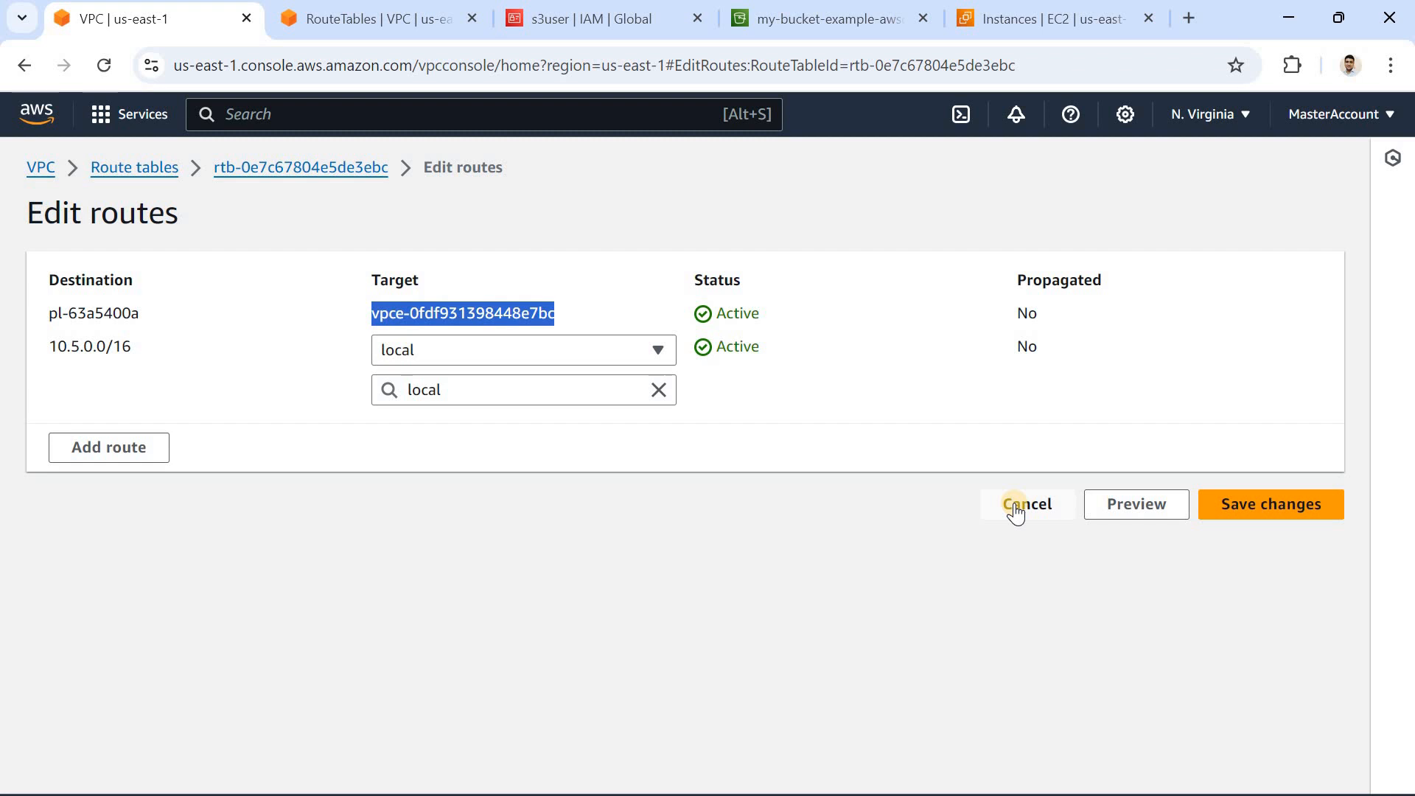
Step: Try to add a route to private-route-table-lab with the S3 prefix list pl-63a5400a as its destination
click(156, 449)
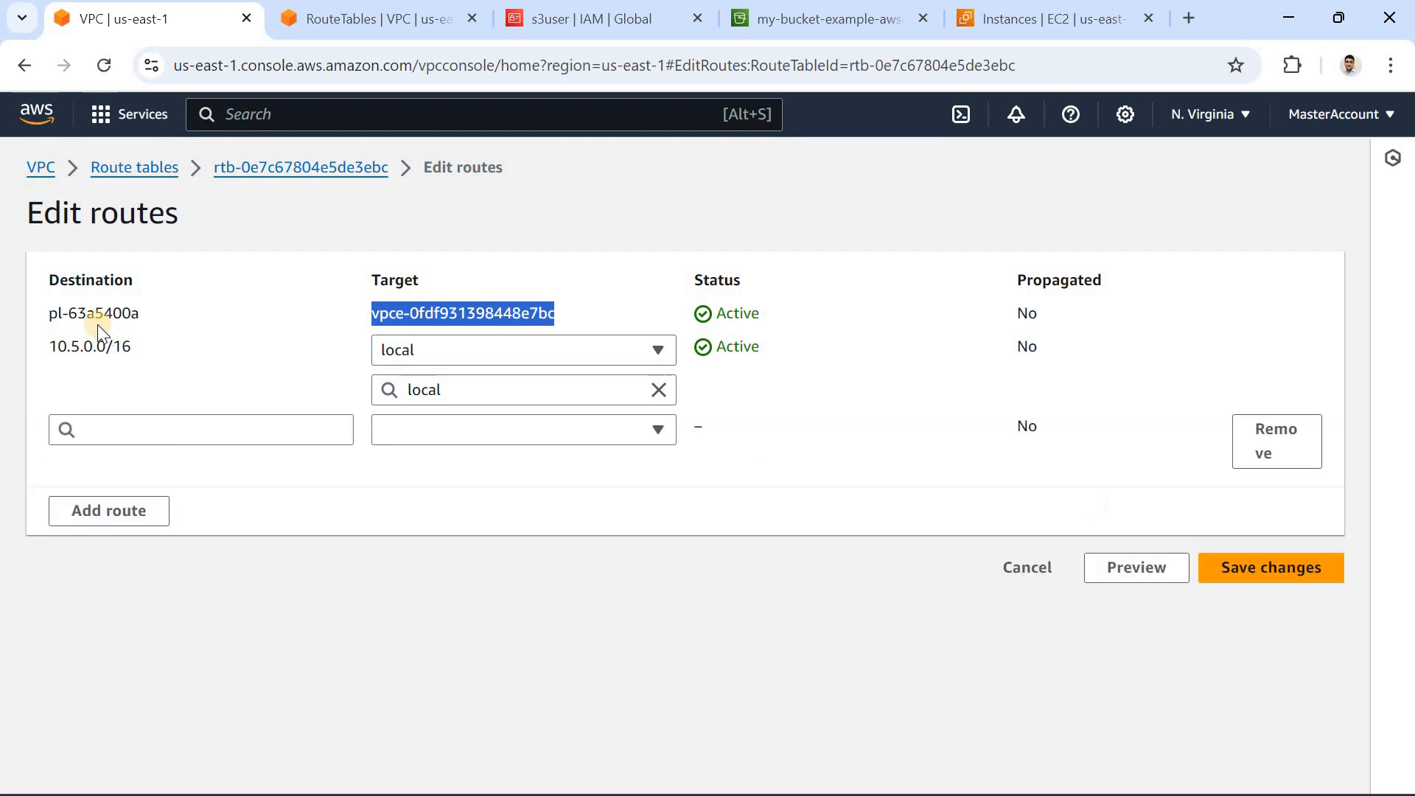
click(160, 431)
text(pl)
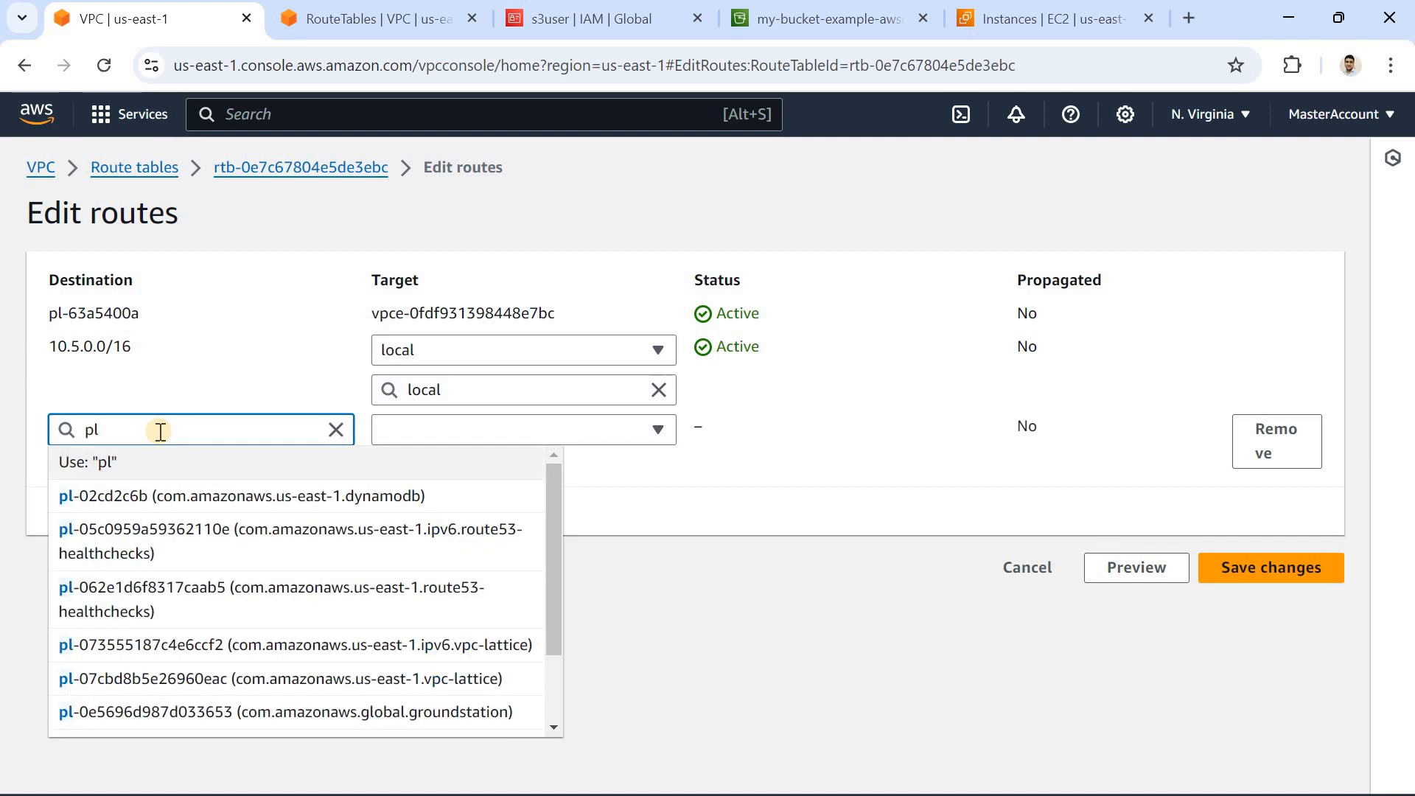
text(-)
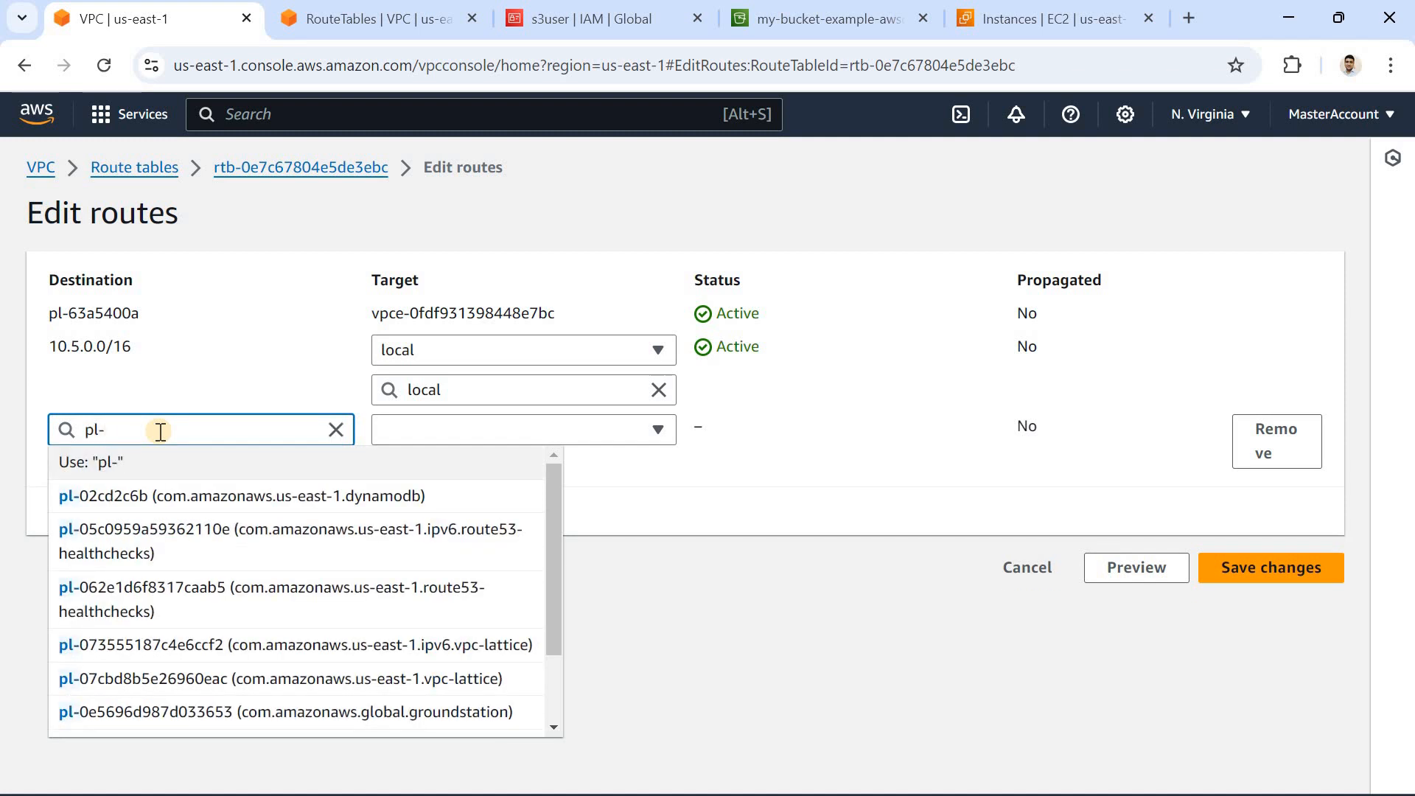
text(63)
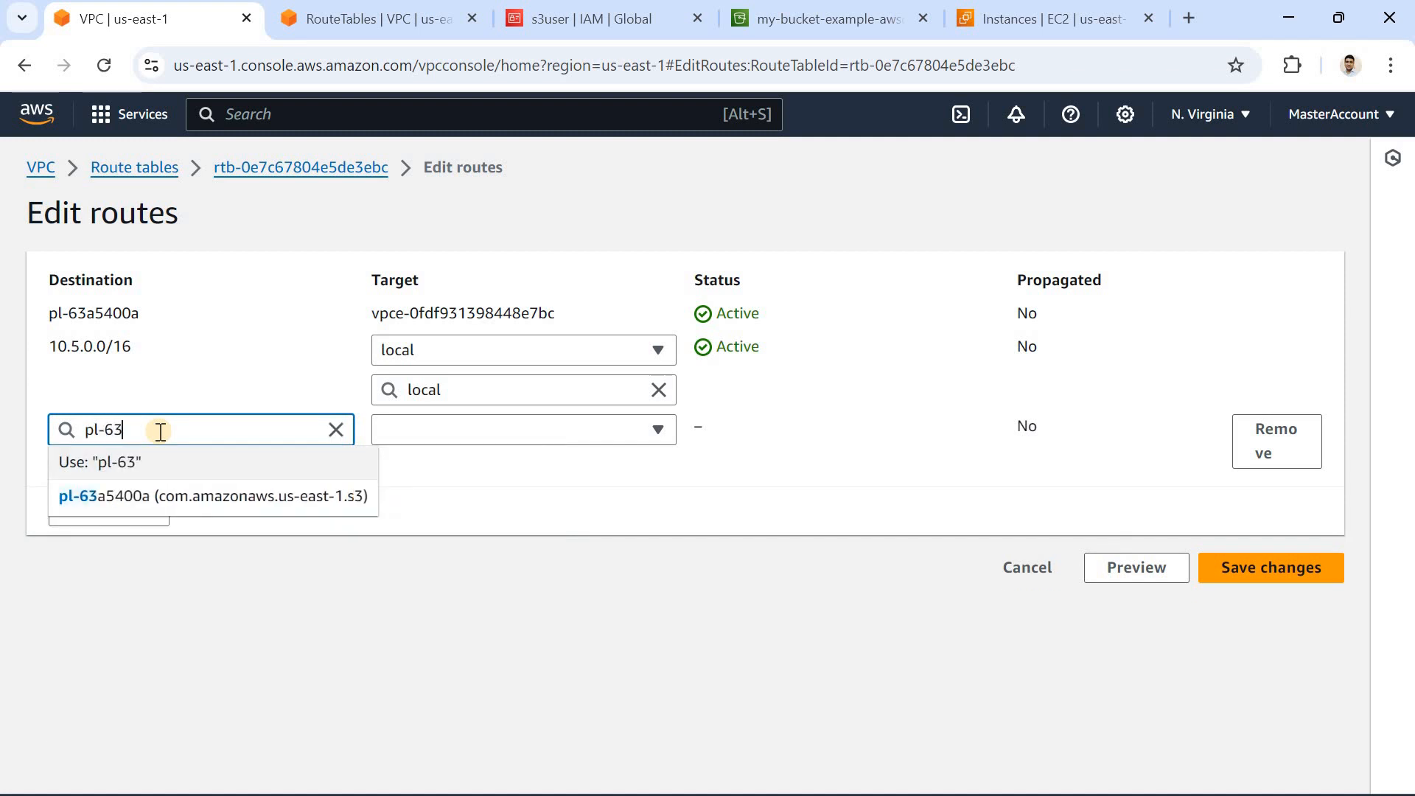
click(128, 501)
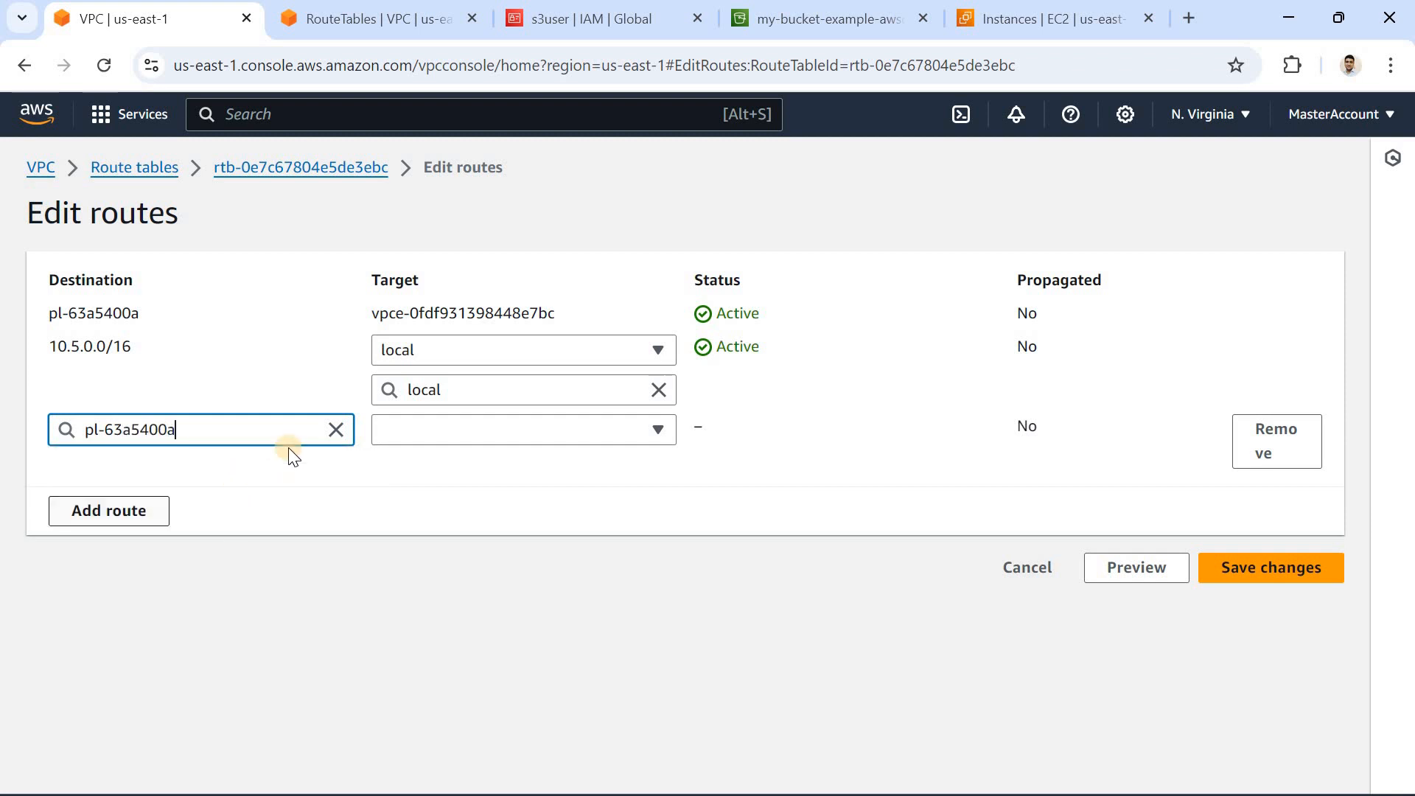
Step: Look through the new route's target types for a VPC gateway endpoint option and cancel the route edits
click(472, 431)
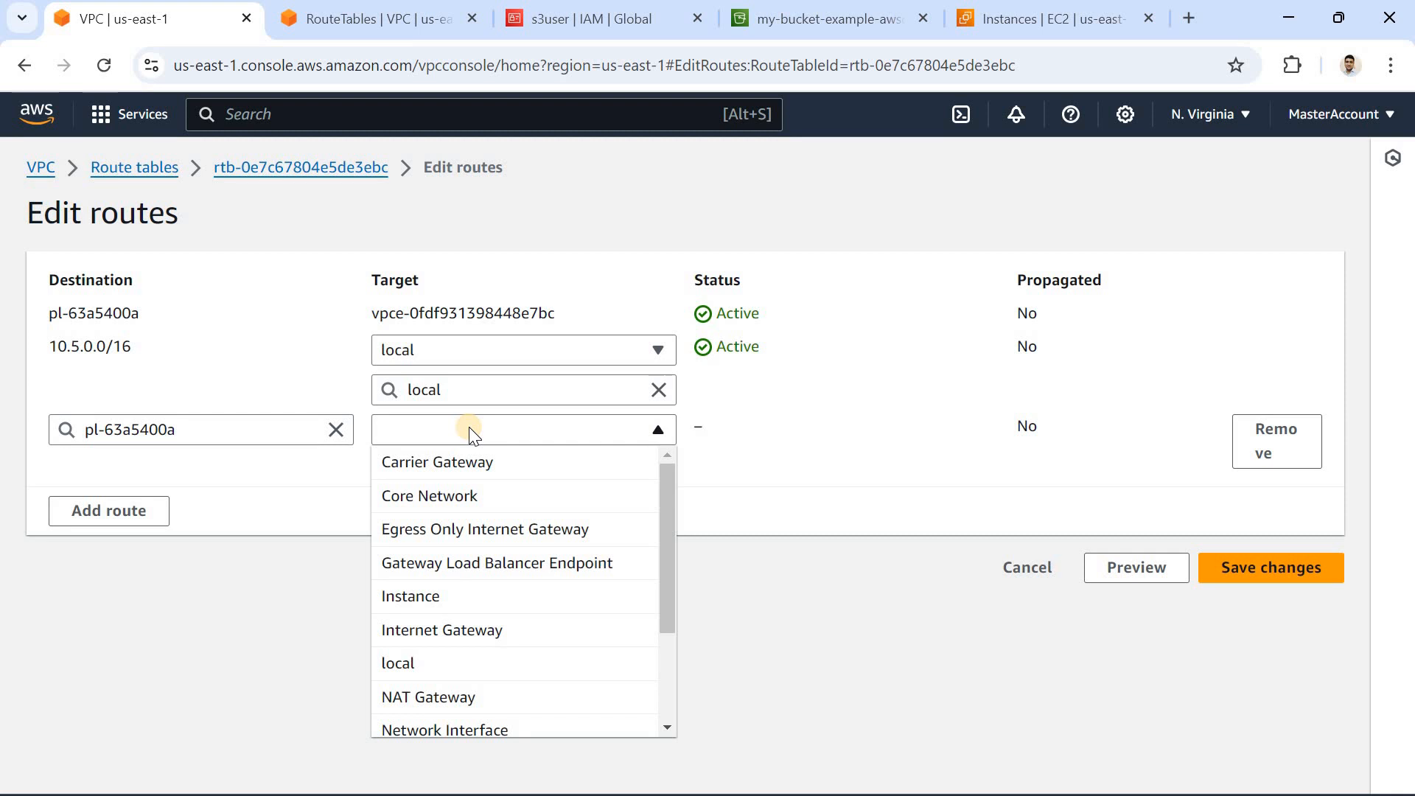
key(v)
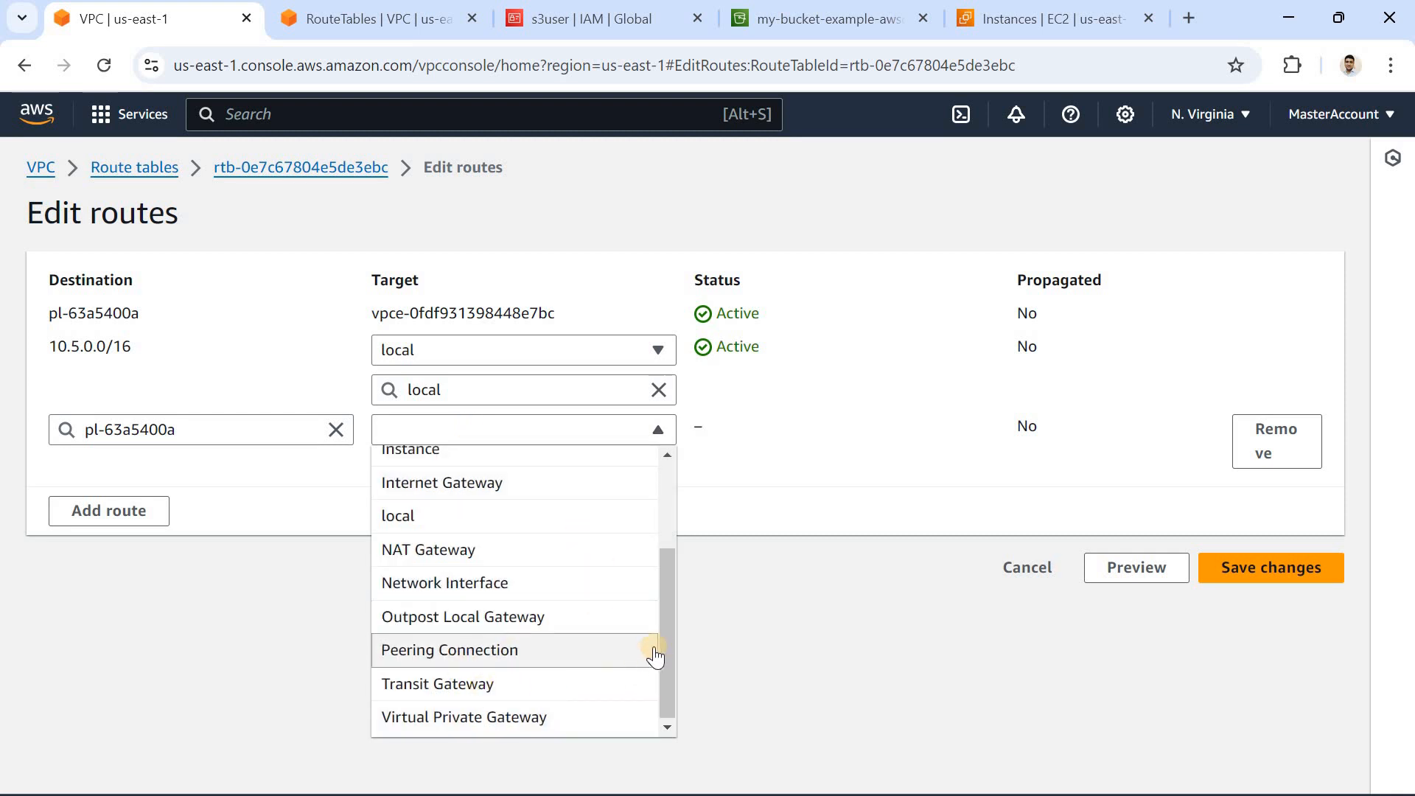
click(672, 528)
drag(673, 569, 672, 623)
drag(676, 572, 404, 324)
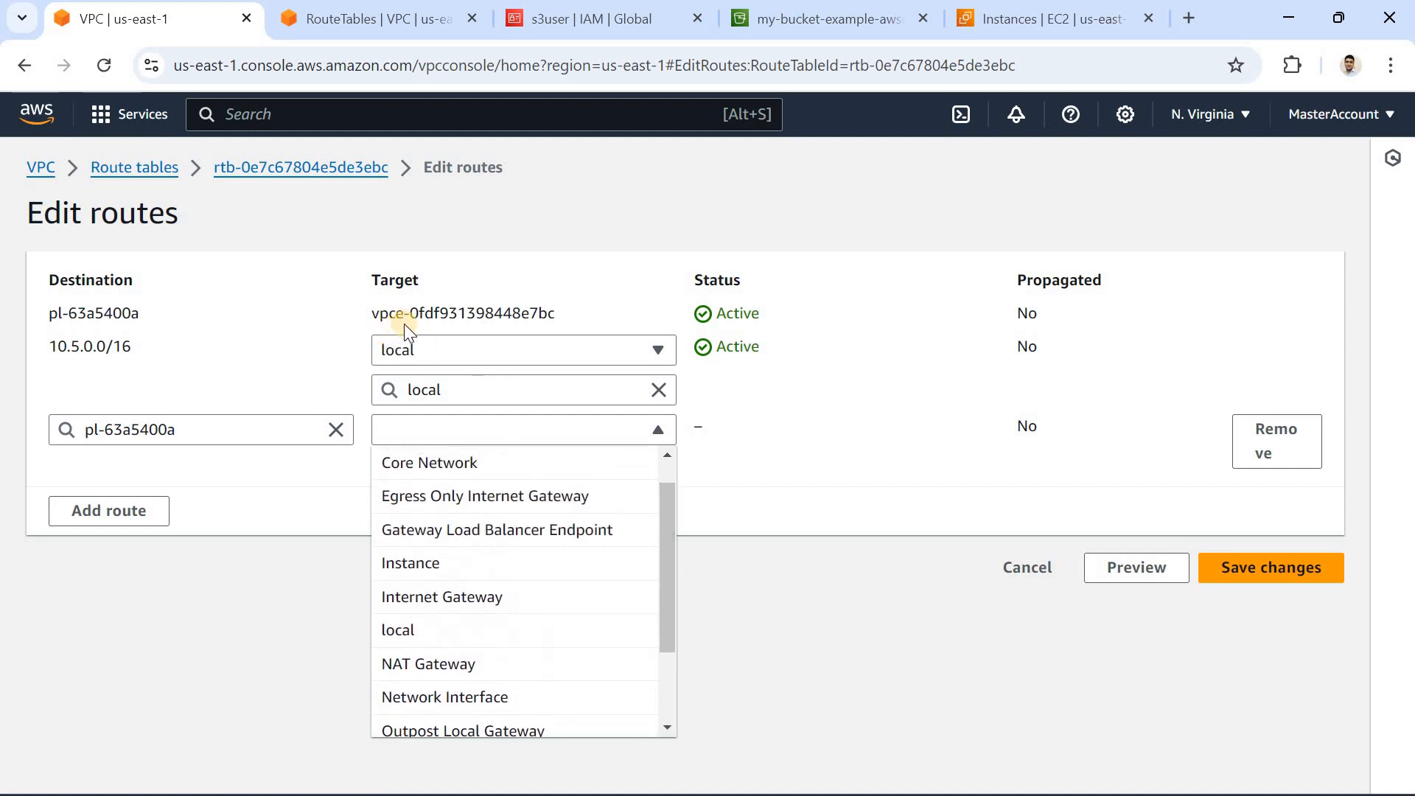
click(361, 323)
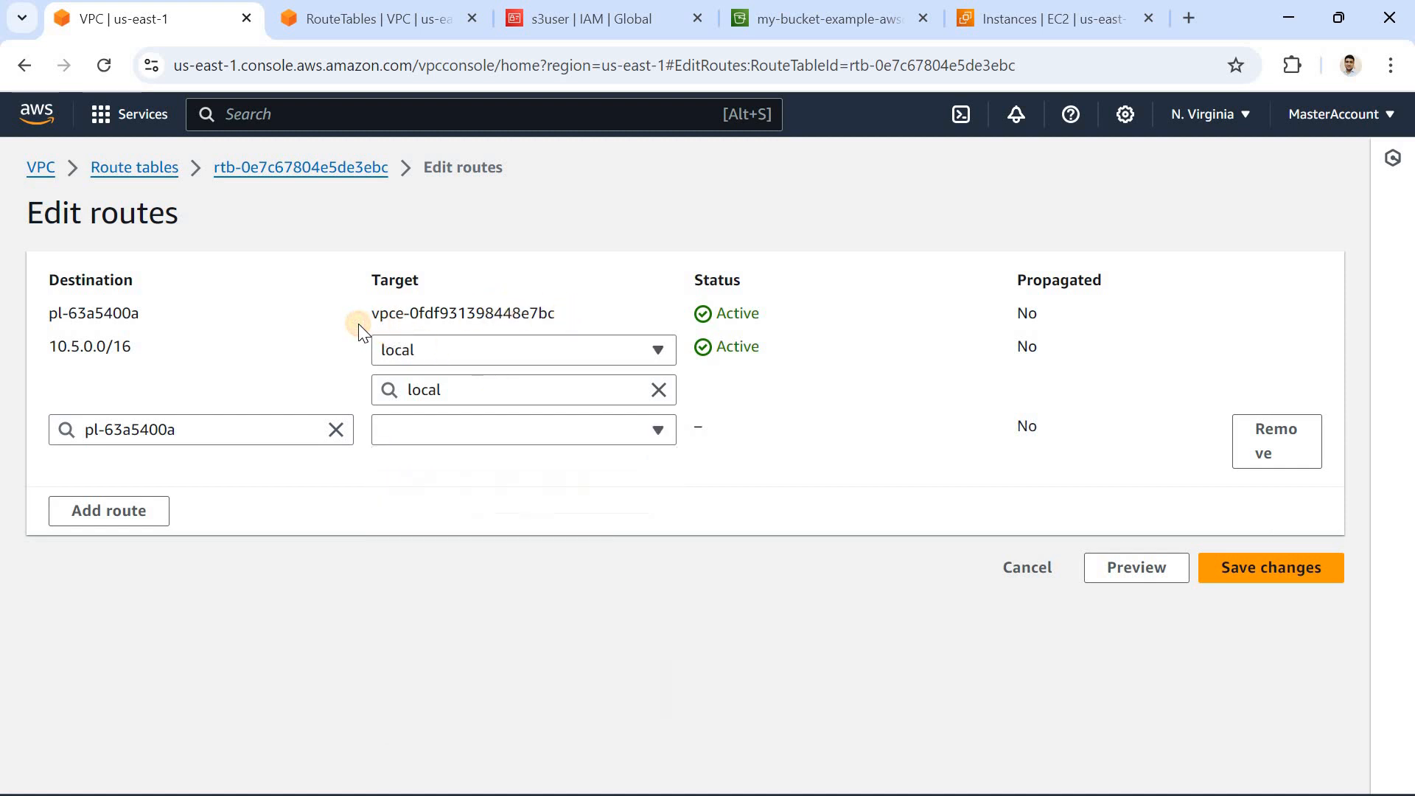
triple_click(358, 324)
click(189, 440)
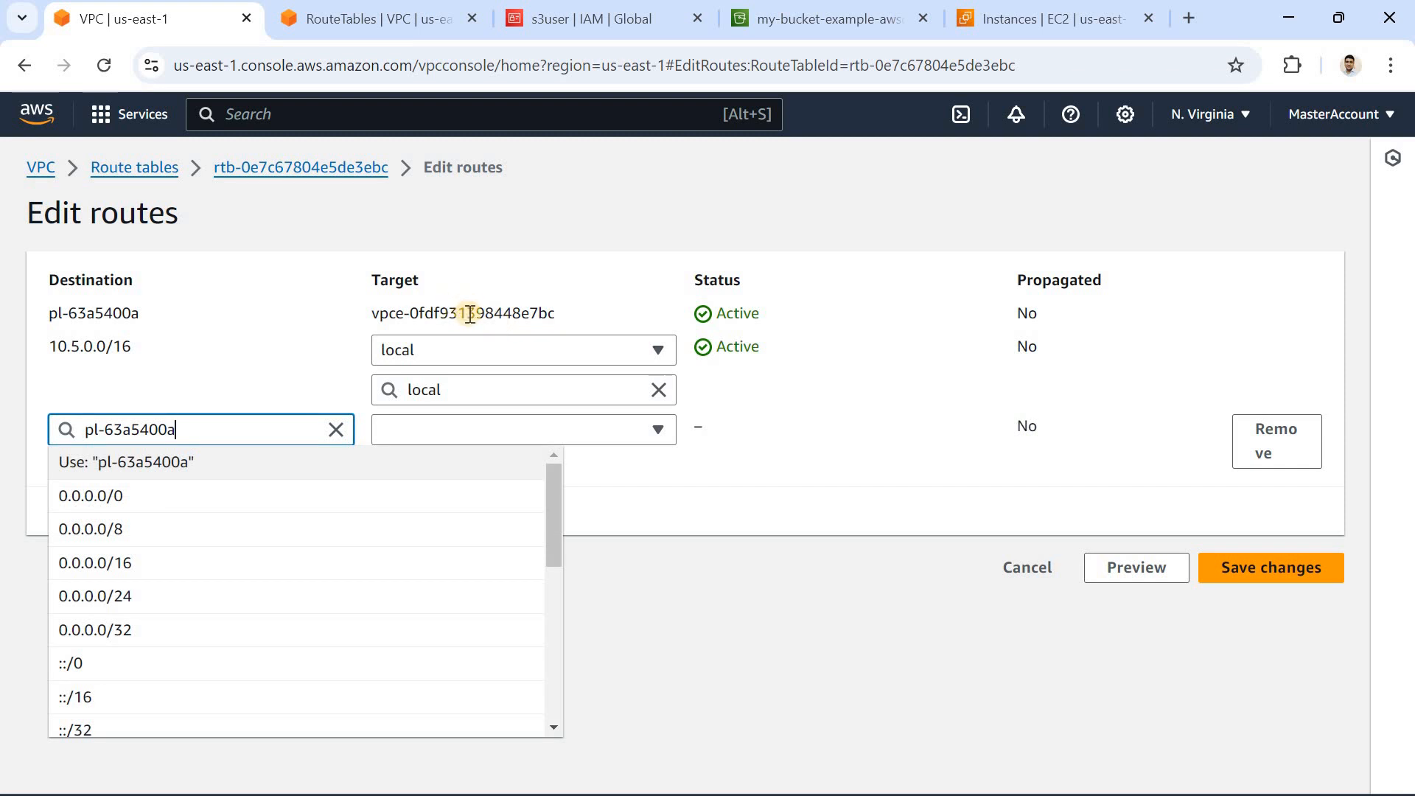
click(671, 495)
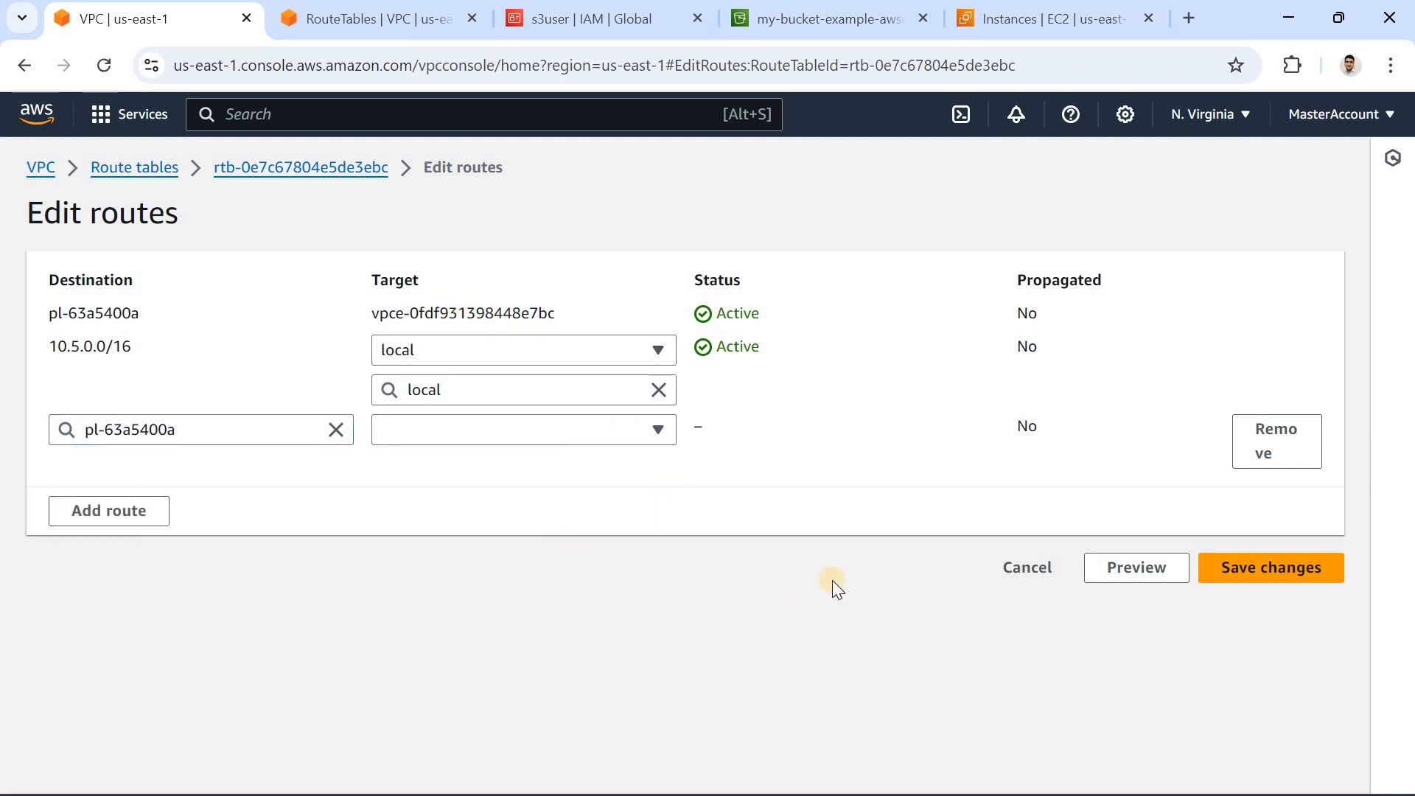
click(1029, 566)
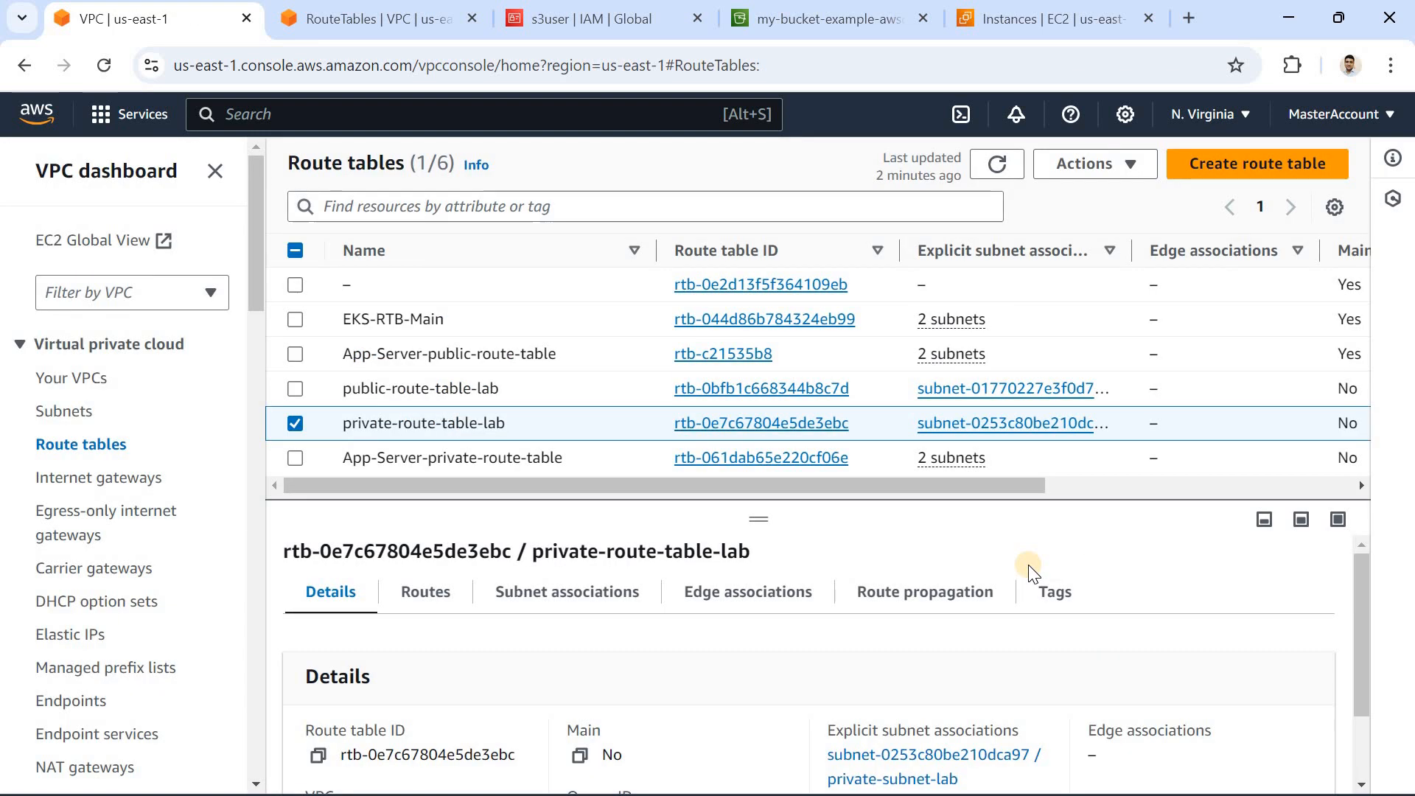